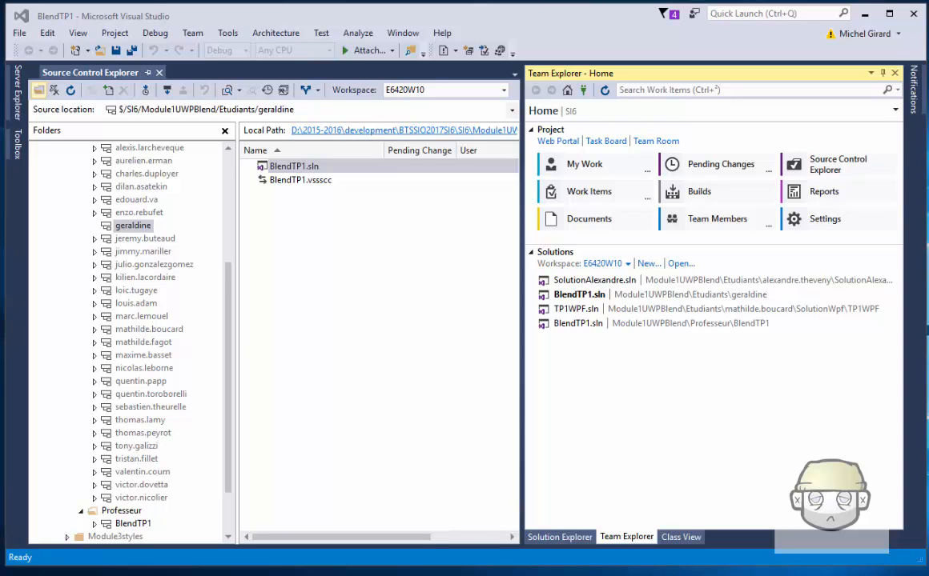
Bring the sticky note into view and review its Blend discovery activity and list of exercises.
{"action": "left_click_drag", "start_coordinate": [1, 234], "coordinate": [411, 137]}
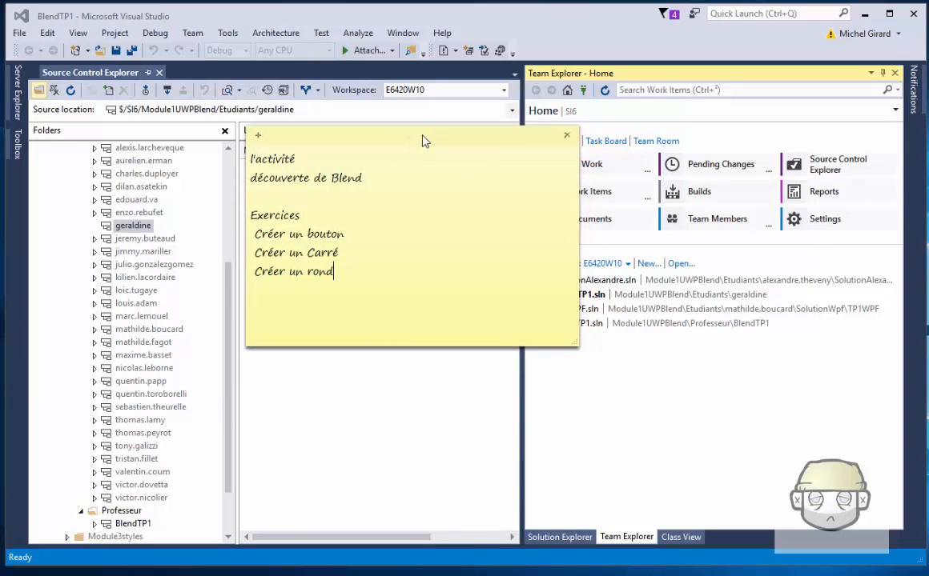
{"action": "left_click_drag", "start_coordinate": [303, 162], "coordinate": [252, 165]}
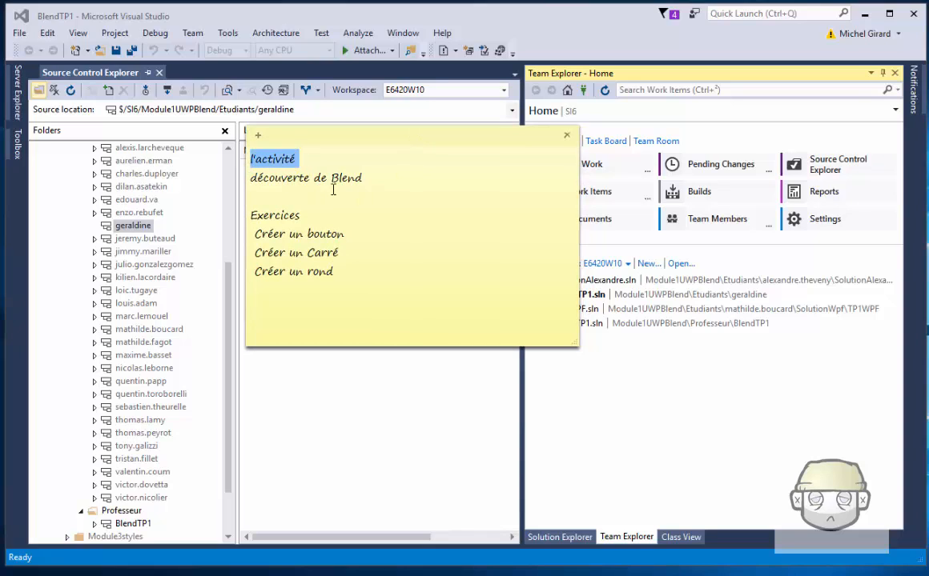
{"action": "left_click", "coordinate": [382, 184]}
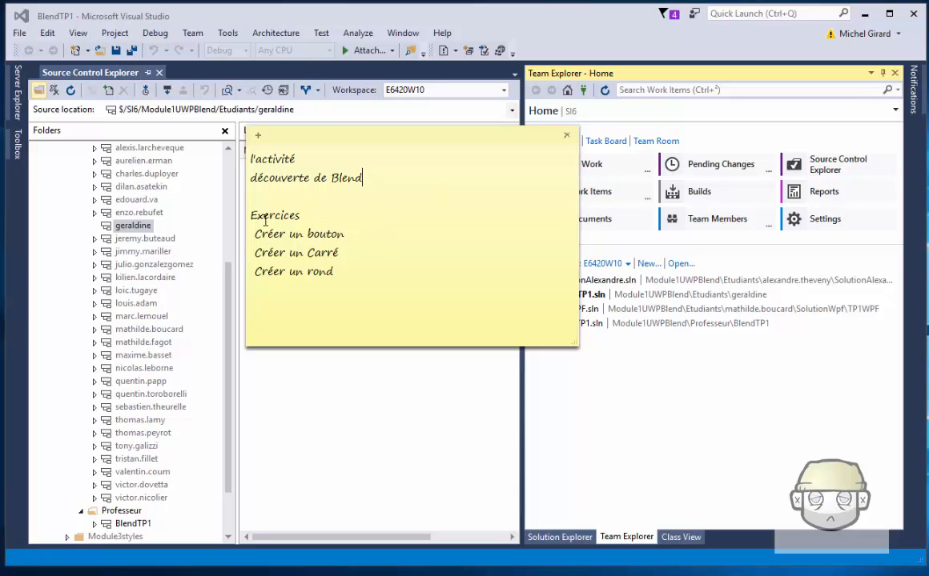
{"action": "left_click_drag", "start_coordinate": [252, 216], "coordinate": [346, 234]}
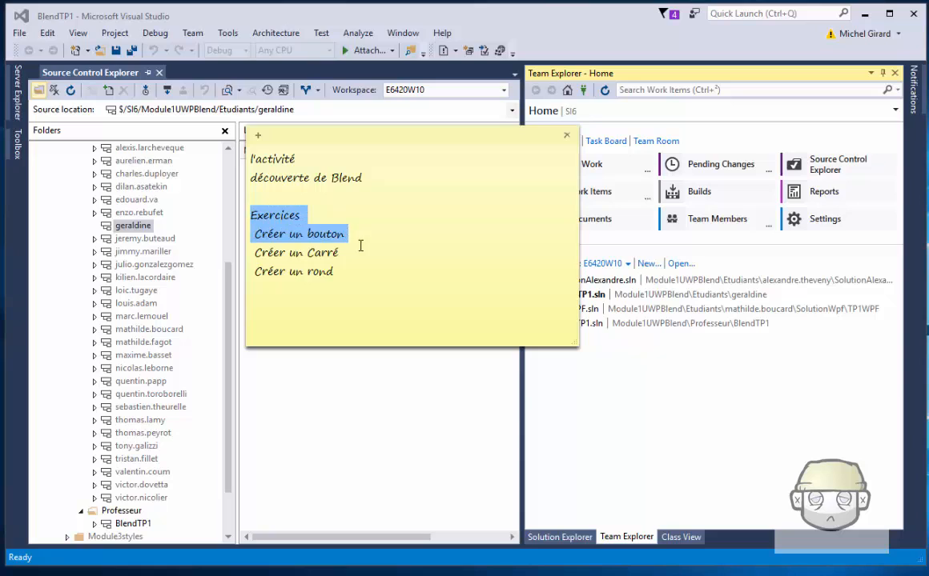
{"action": "left_click", "coordinate": [335, 250]}
{"action": "left_click", "coordinate": [357, 281]}
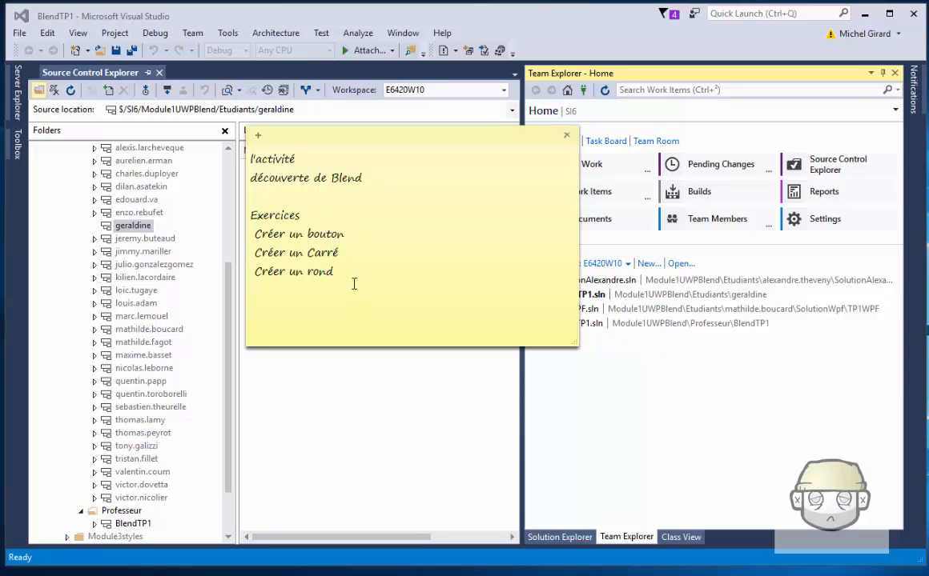
Add a "BackLog Item" line to the sticky note between "découverte de Blend" and the Exercices heading.
{"action": "left_click_drag", "start_coordinate": [369, 142], "coordinate": [329, 140]}
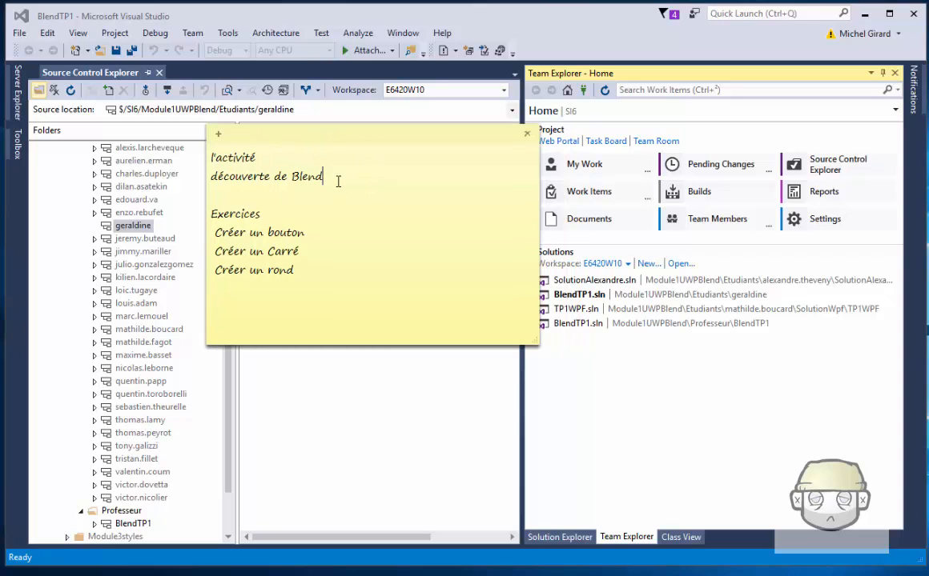
{"action": "key", "text": "Return"}
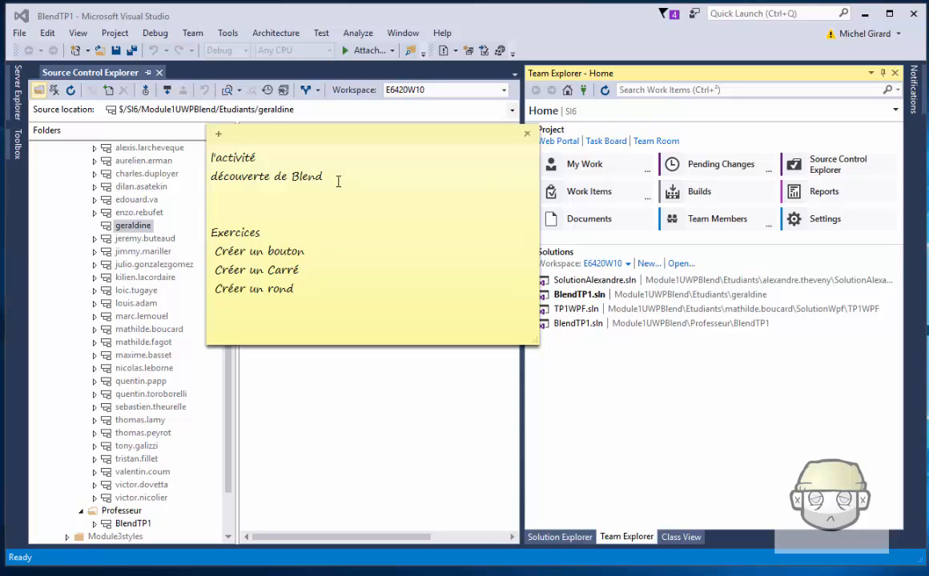
{"action": "key", "text": "Return"}
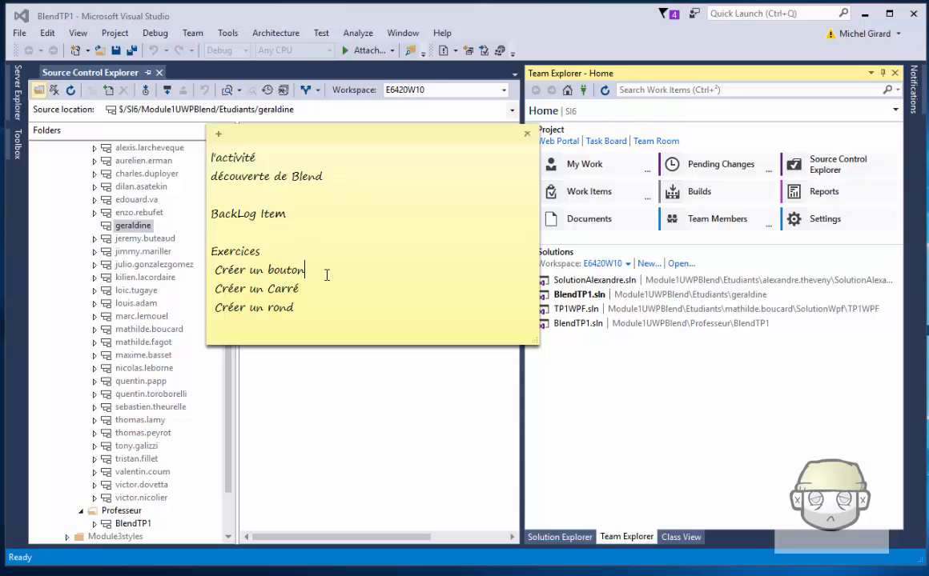
Append BTSSIOTASK to the three exercise lines for the bouton, Carré and rond, leaving no blank line between them.
{"action": "key", "text": "Return"}
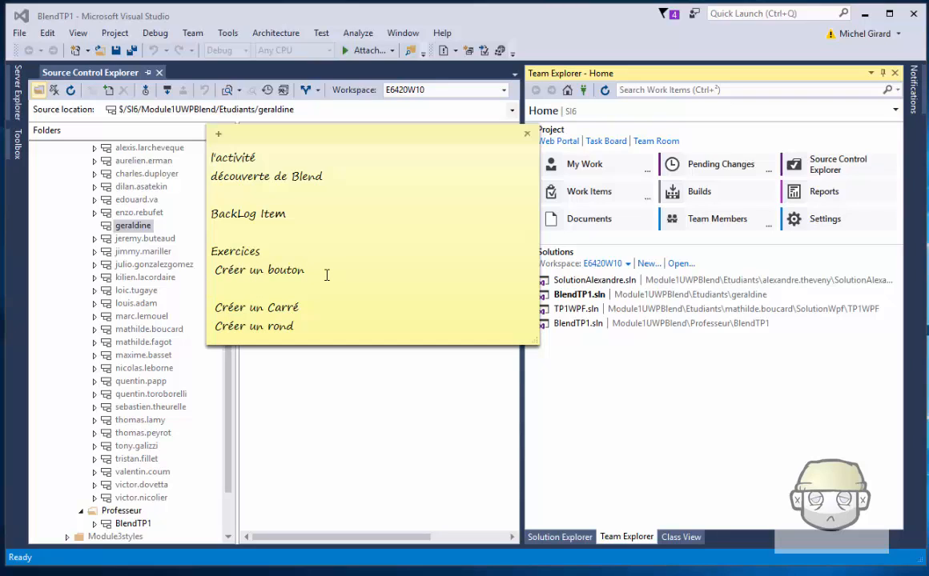
{"action": "type", "text": "BTSSIOTASK"}
{"action": "double_click", "coordinate": [359, 273]}
{"action": "key", "text": "ctrl+c"}
{"action": "left_click", "coordinate": [311, 311]}
{"action": "key", "text": "ctrl+v"}
{"action": "key", "text": "ctrl+v"}
{"action": "left_click", "coordinate": [385, 313]}
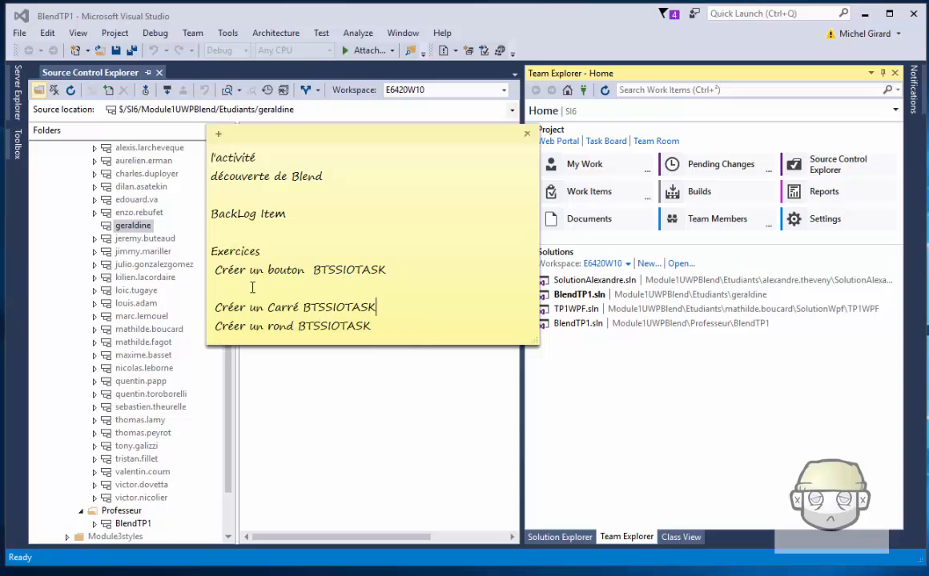
{"action": "key", "text": "BackSpace"}
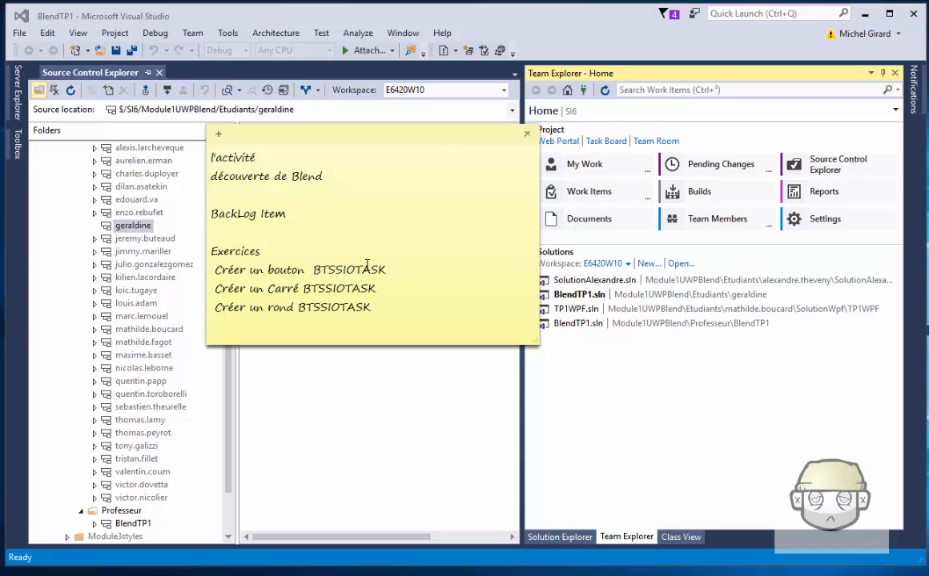
Create a new work item query in SI6 with an added clause where Assigned To equals the student's account.
{"action": "left_click_drag", "start_coordinate": [448, 144], "coordinate": [381, 136]}
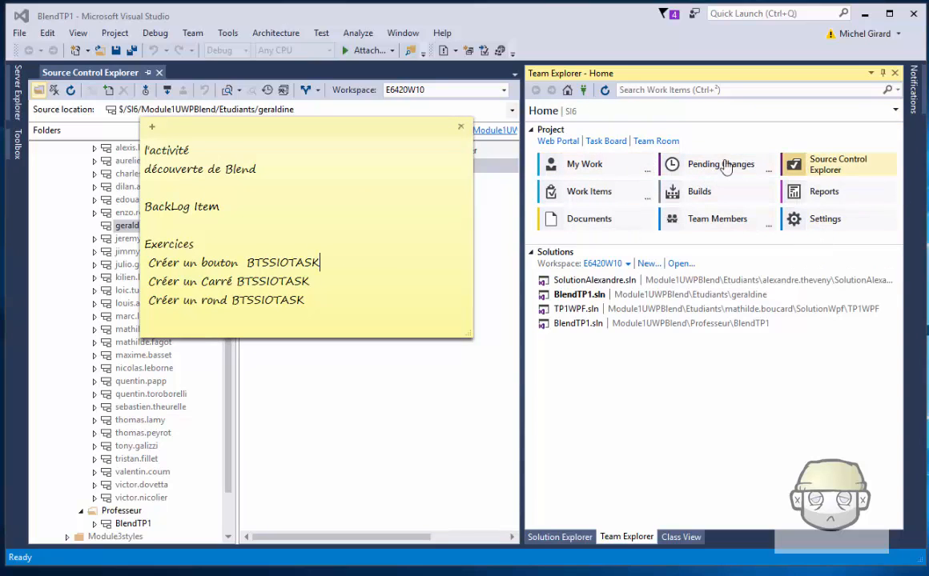
{"action": "left_click", "coordinate": [593, 201]}
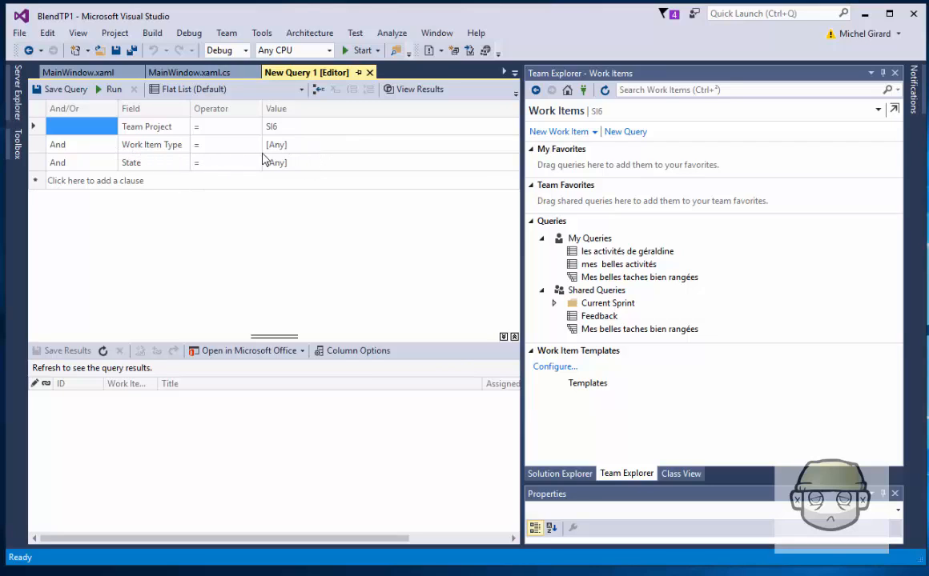
{"action": "left_click", "coordinate": [101, 182]}
{"action": "left_click", "coordinate": [155, 181]}
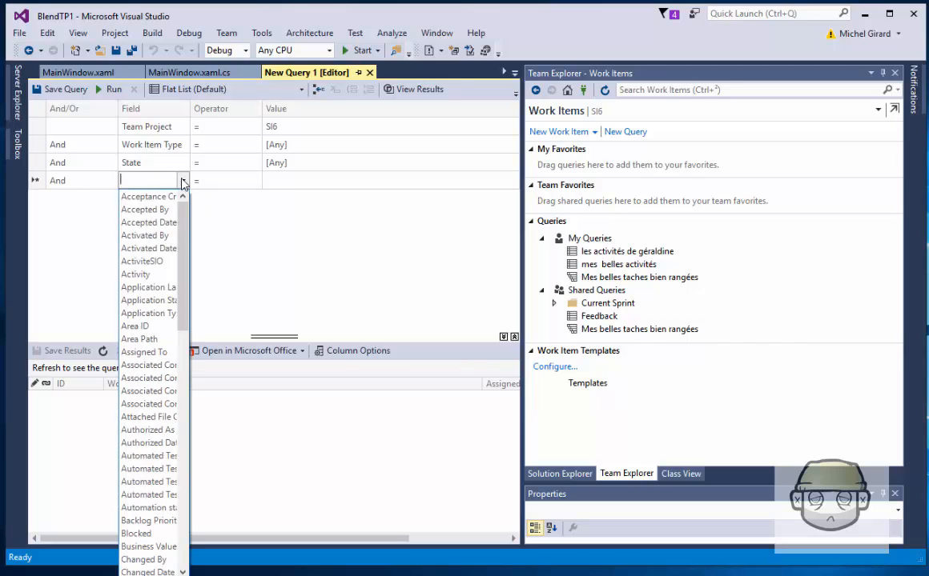
{"action": "left_click", "coordinate": [182, 180]}
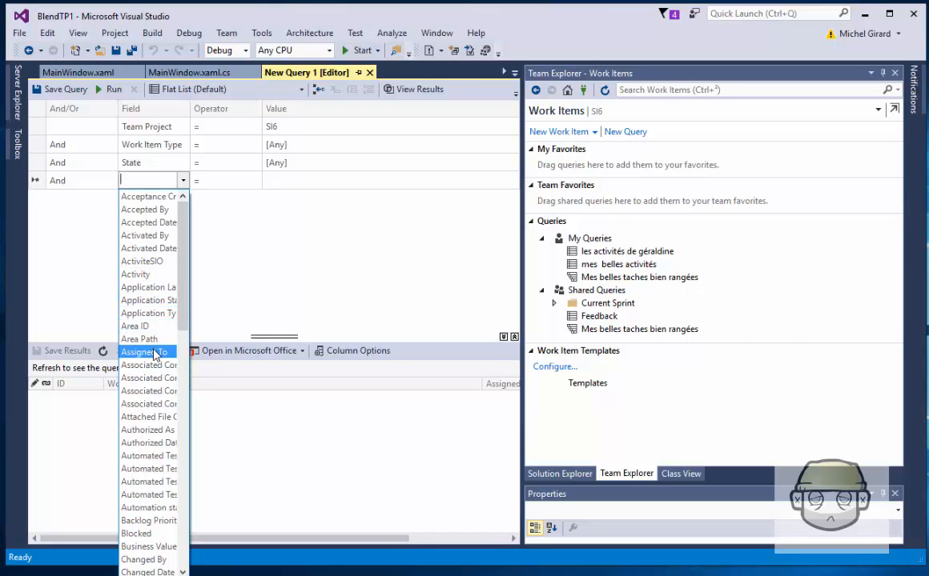
{"action": "left_click", "coordinate": [144, 352]}
{"action": "left_click", "coordinate": [289, 182]}
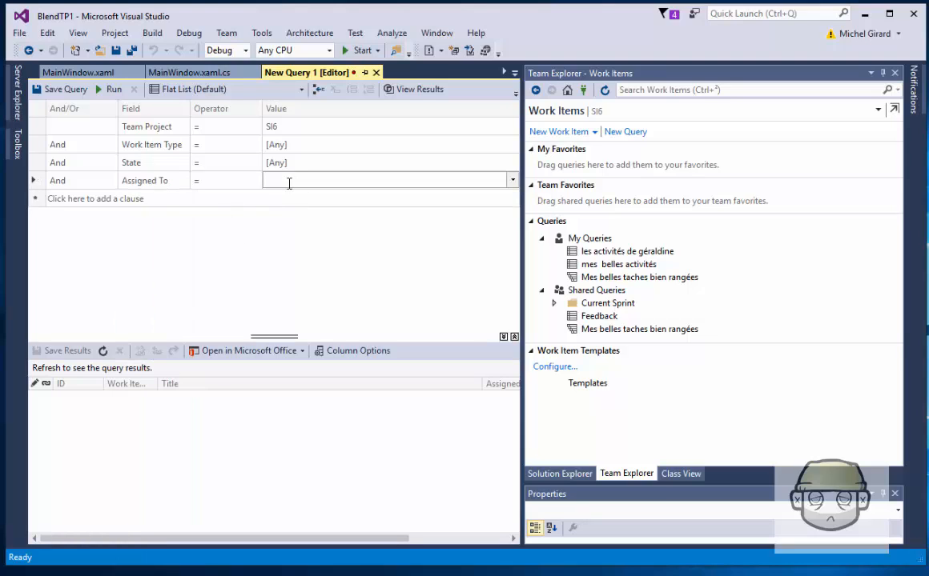
{"action": "type", "text": "Ger"}
{"action": "left_click", "coordinate": [337, 208]}
Change the query type to Tree of Work Items and set the top-level Work Item Type to Product Backlog Item.
{"action": "left_click", "coordinate": [281, 88]}
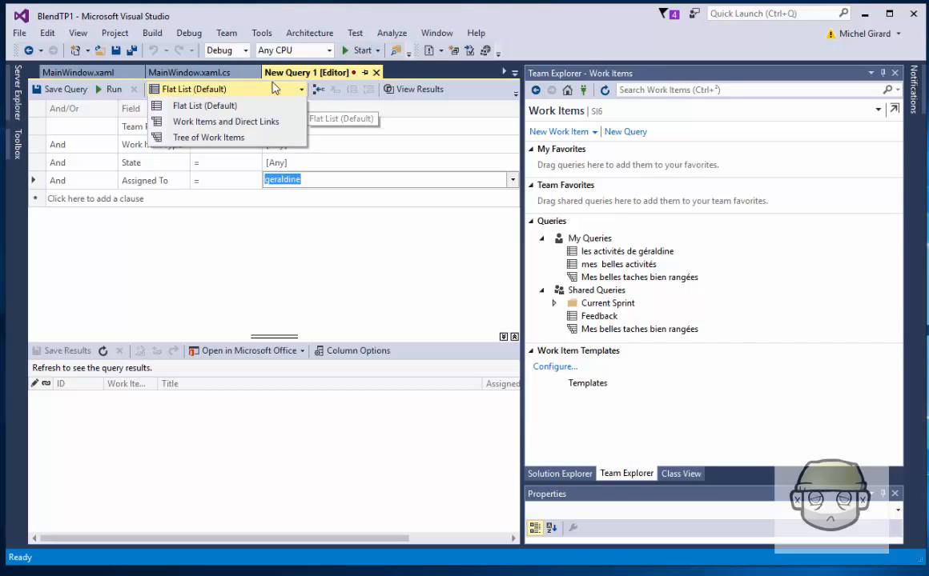
{"action": "left_click", "coordinate": [246, 138]}
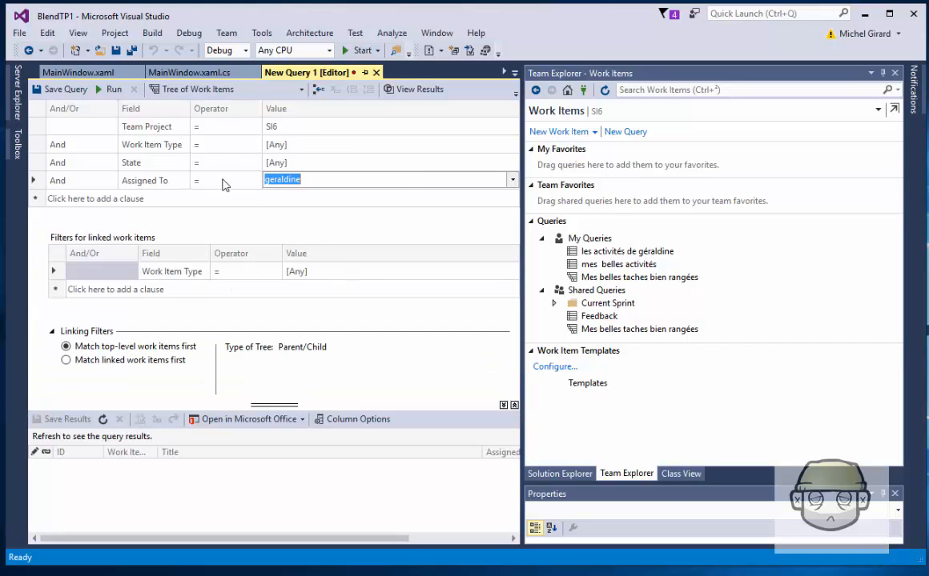
{"action": "left_click", "coordinate": [295, 144]}
{"action": "left_click", "coordinate": [512, 144]}
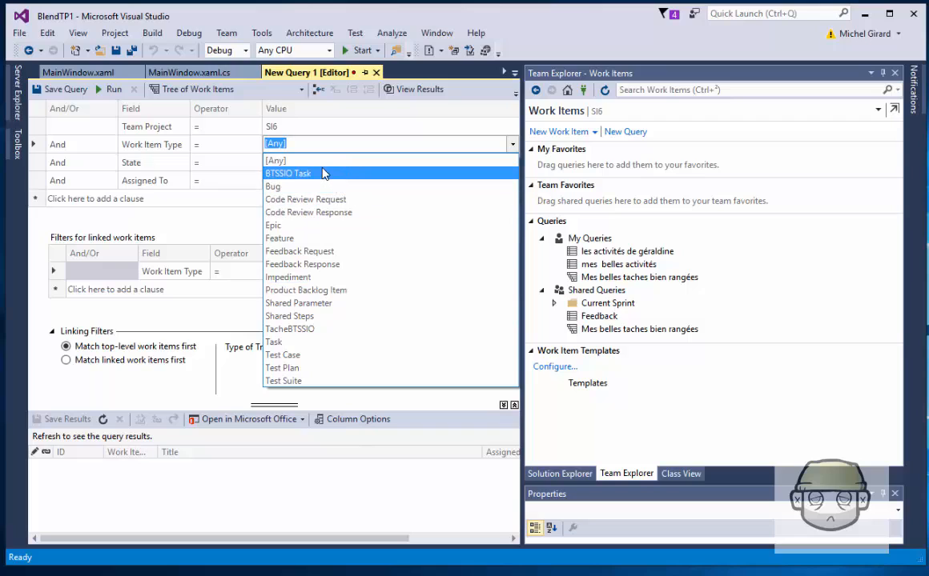
{"action": "left_click", "coordinate": [308, 290]}
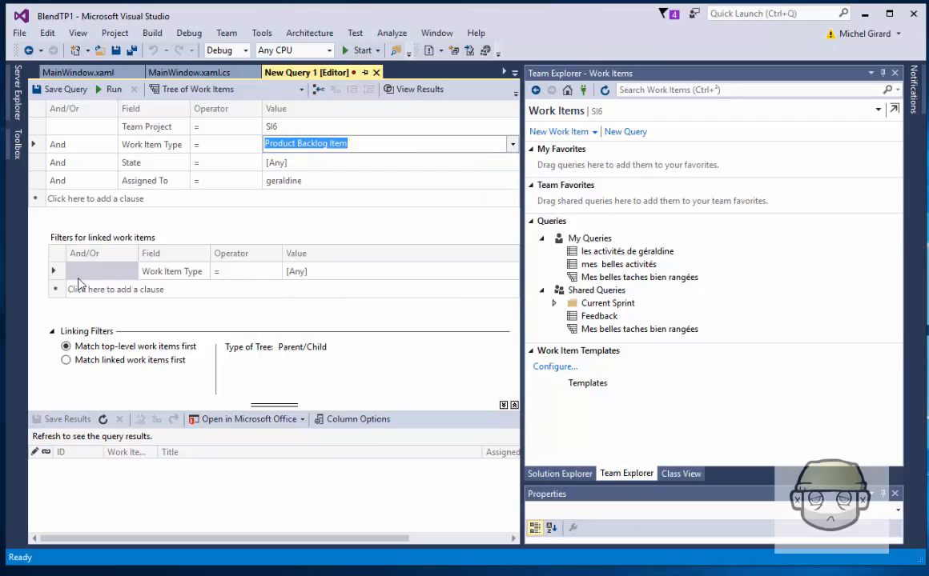
Filter the linked work items by Work Item Type BTSSIO Task and run the query.
{"action": "left_click", "coordinate": [342, 272]}
{"action": "left_click", "coordinate": [512, 272]}
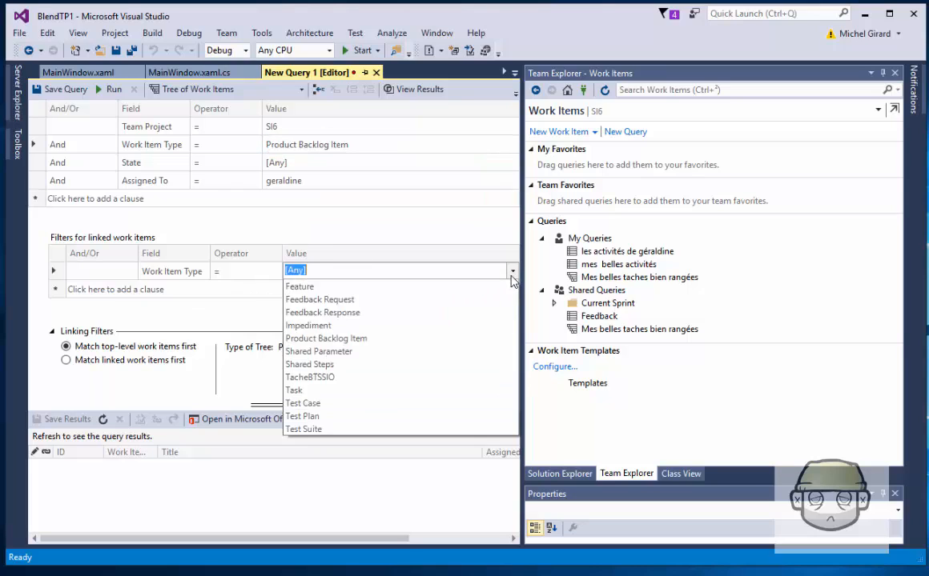
{"action": "left_click", "coordinate": [320, 297]}
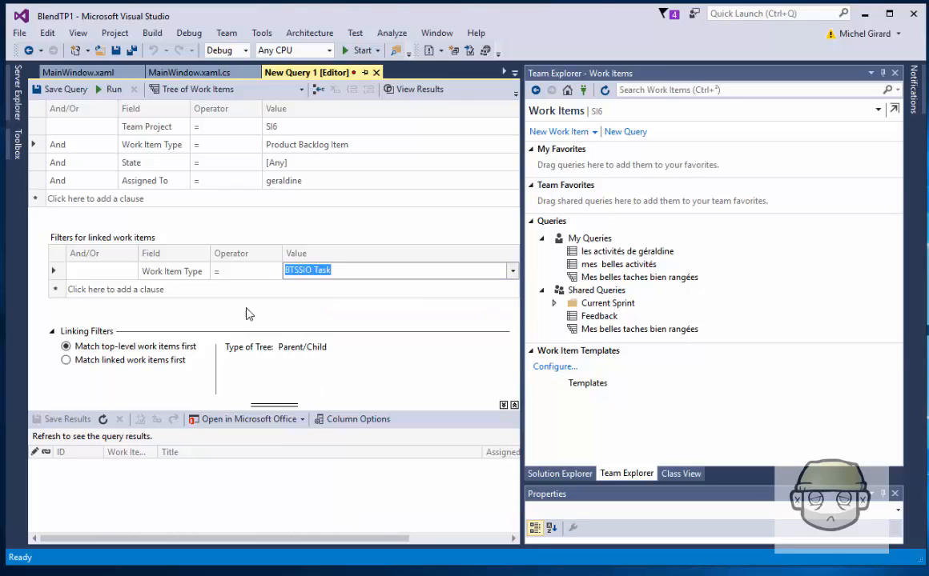
{"action": "left_click", "coordinate": [99, 91]}
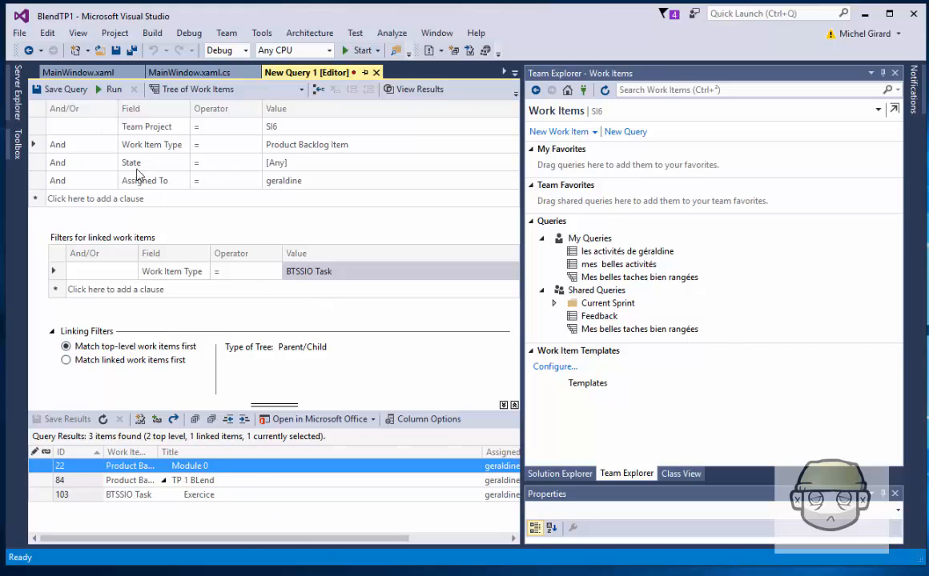
Save the query in SI6/My Queries, named "les taches de" followed by the student's first name.
{"action": "left_click", "coordinate": [69, 92]}
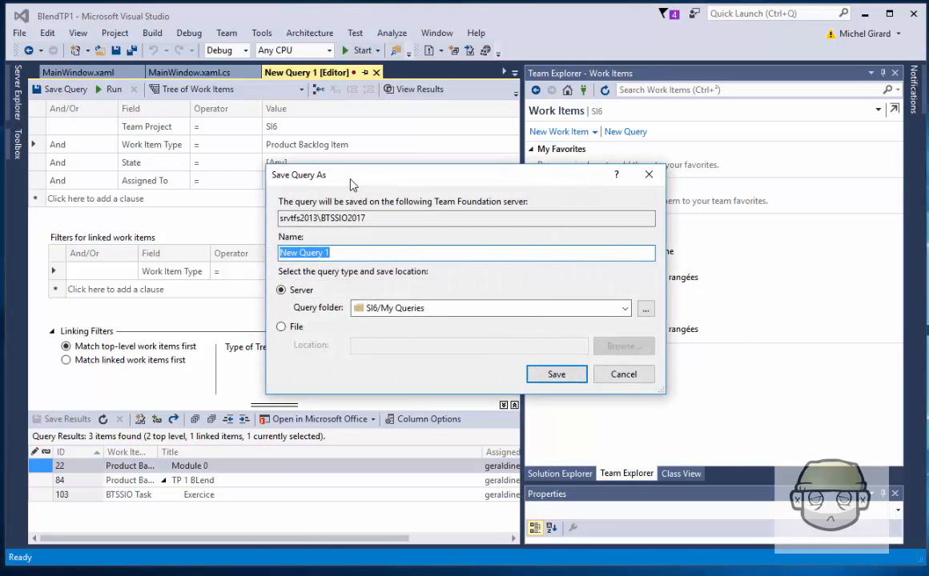
{"action": "type", "text": "les tac"}
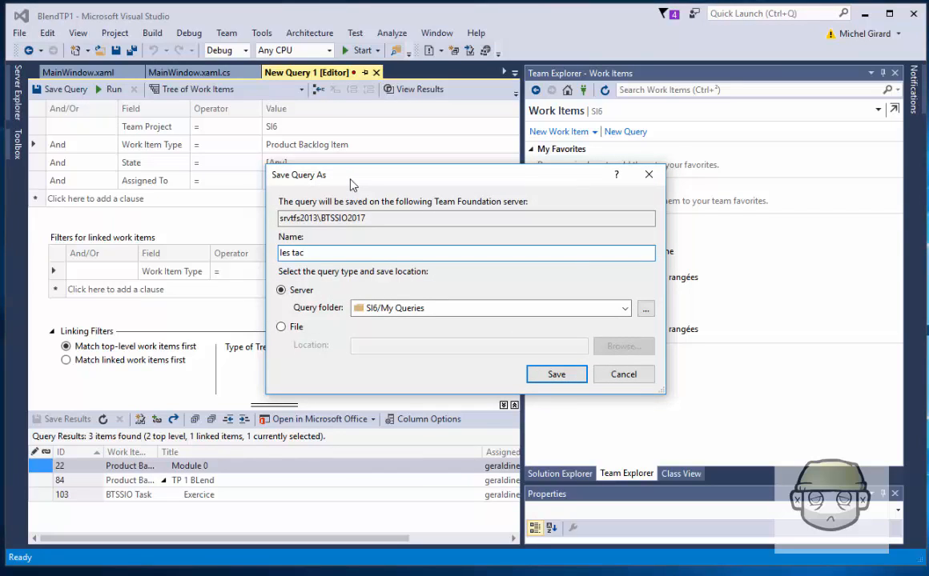
{"action": "type", "text": "hes de géraldine"}
{"action": "left_click", "coordinate": [556, 374]}
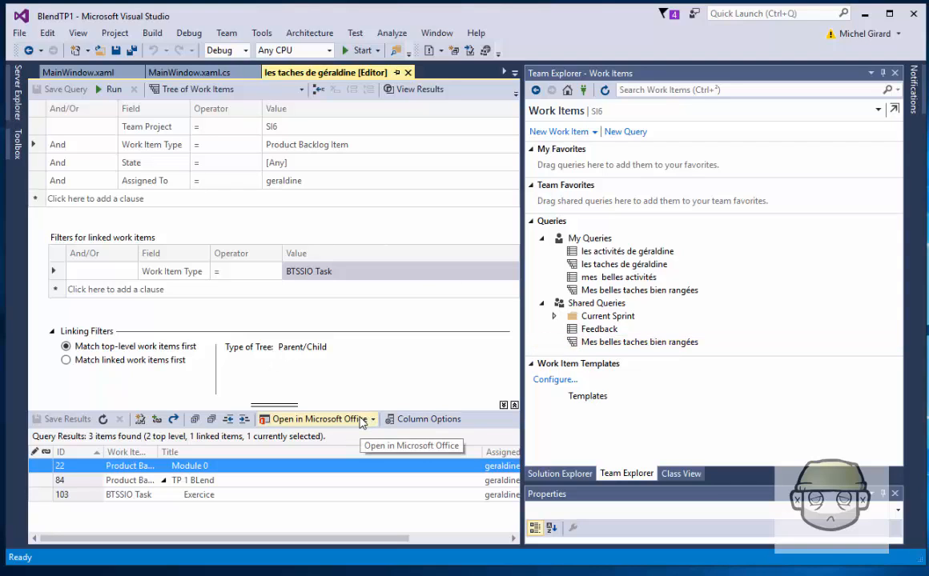
Create a new Product Backlog Item titled "TP1 démonstration TFS".
{"action": "left_click", "coordinate": [571, 133]}
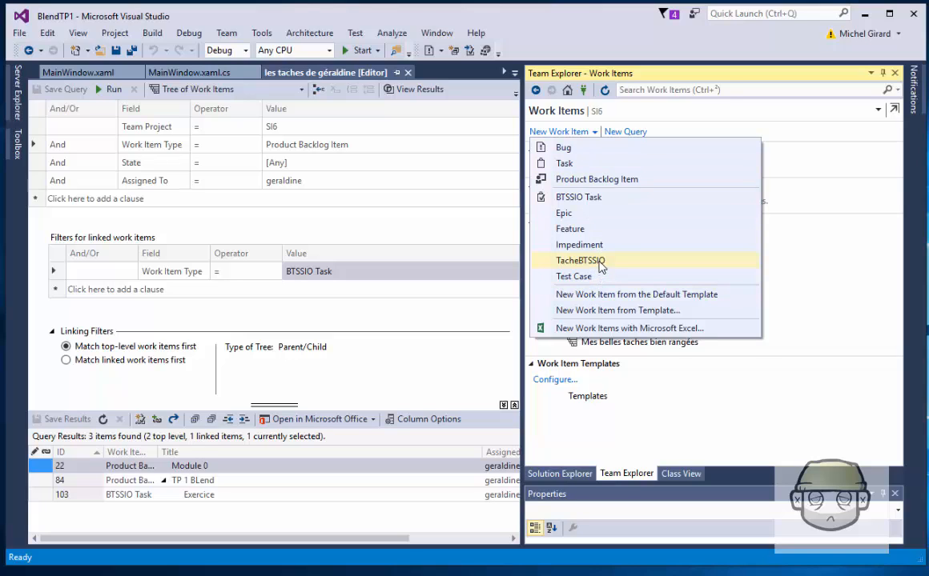
{"action": "left_click", "coordinate": [604, 182]}
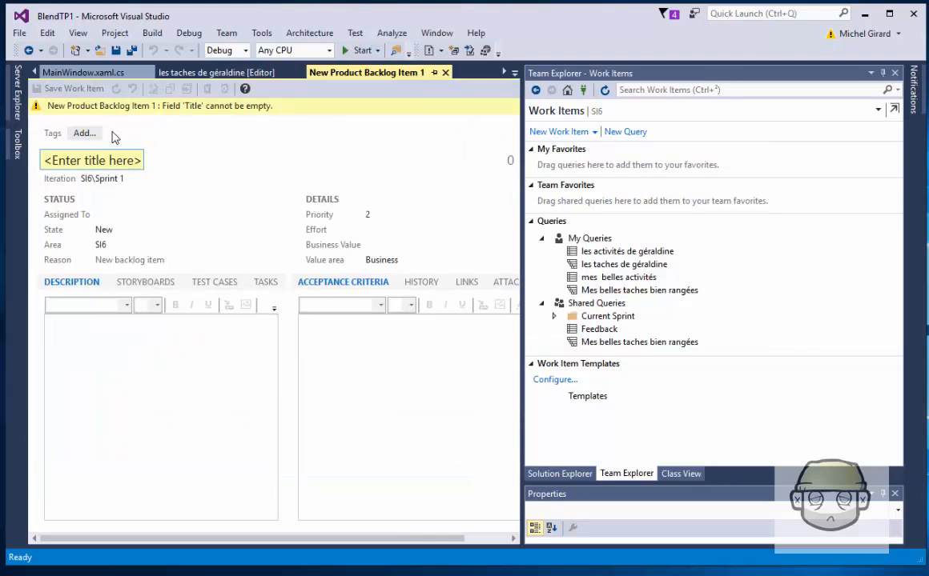
{"action": "left_click", "coordinate": [67, 155]}
{"action": "type", "text": "TP1"}
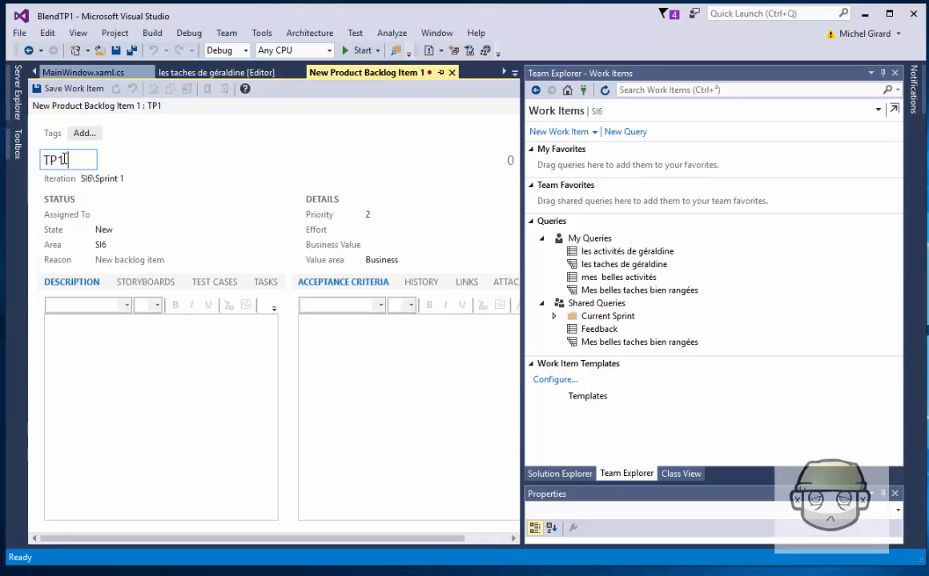
{"action": "type", "text": " démontsr"}
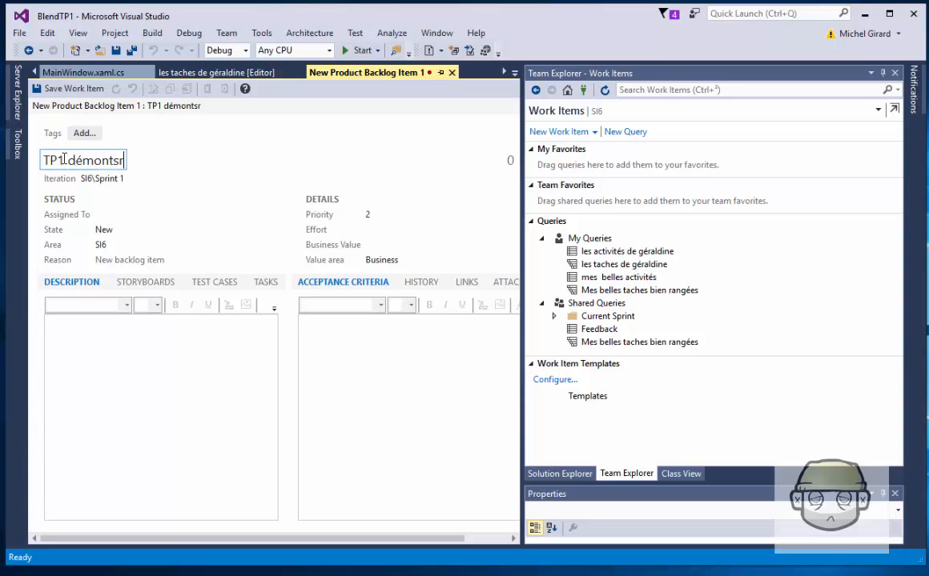
{"action": "key", "text": "BackSpace"}
{"action": "key", "text": "BackSpace"}
{"action": "key", "text": "BackSpace"}
{"action": "type", "text": "stration TFS"}
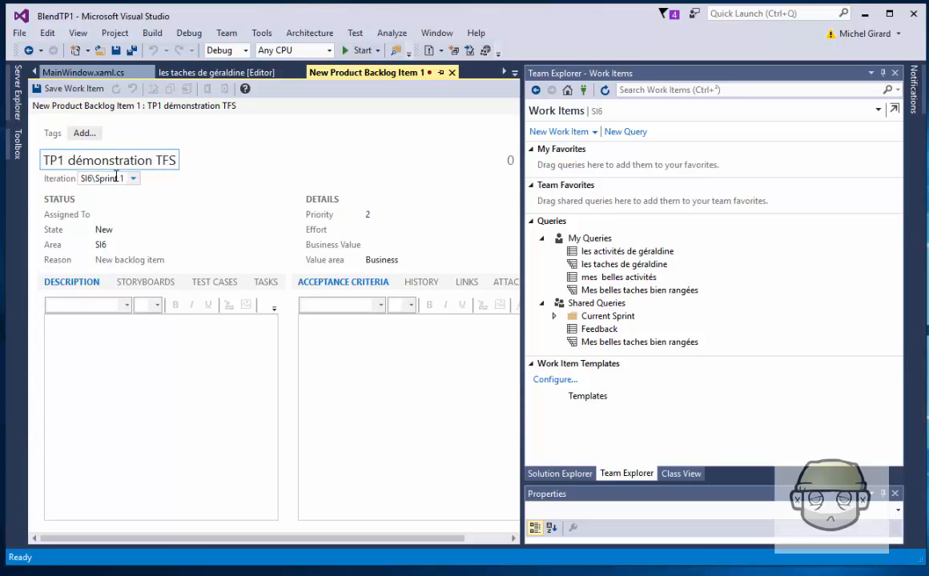
Tag the new product backlog item with "blend", "WPF" and "Carré".
{"action": "left_click", "coordinate": [49, 134]}
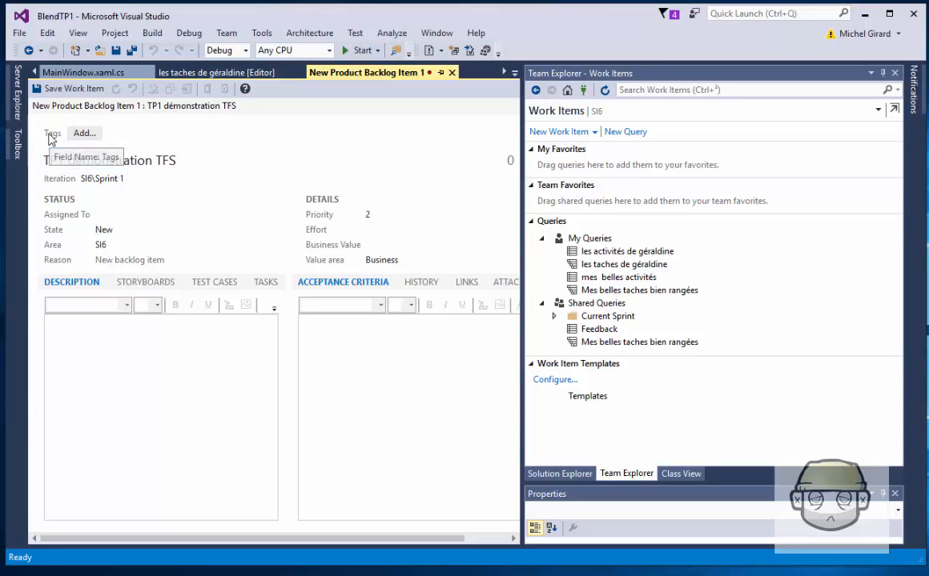
{"action": "left_click", "coordinate": [72, 138]}
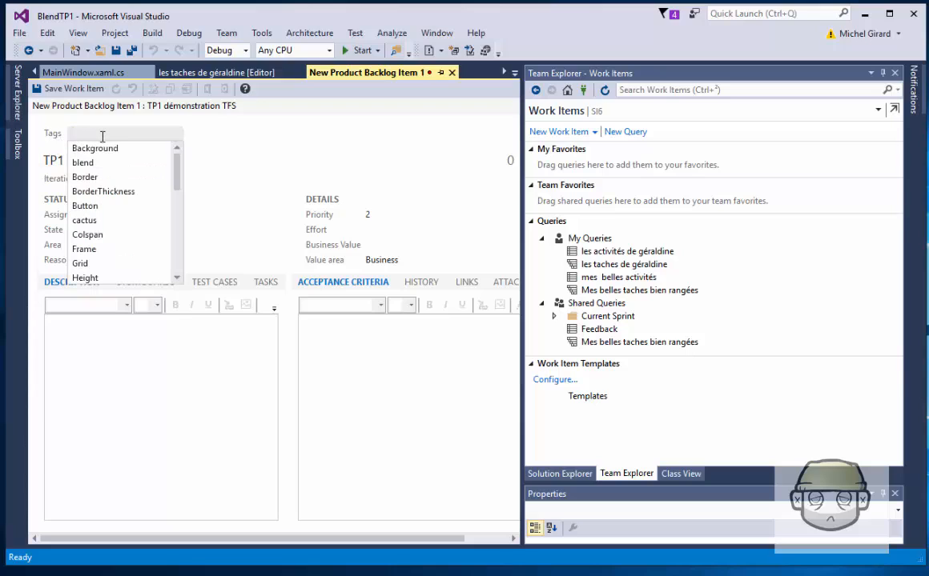
{"action": "left_click", "coordinate": [103, 163]}
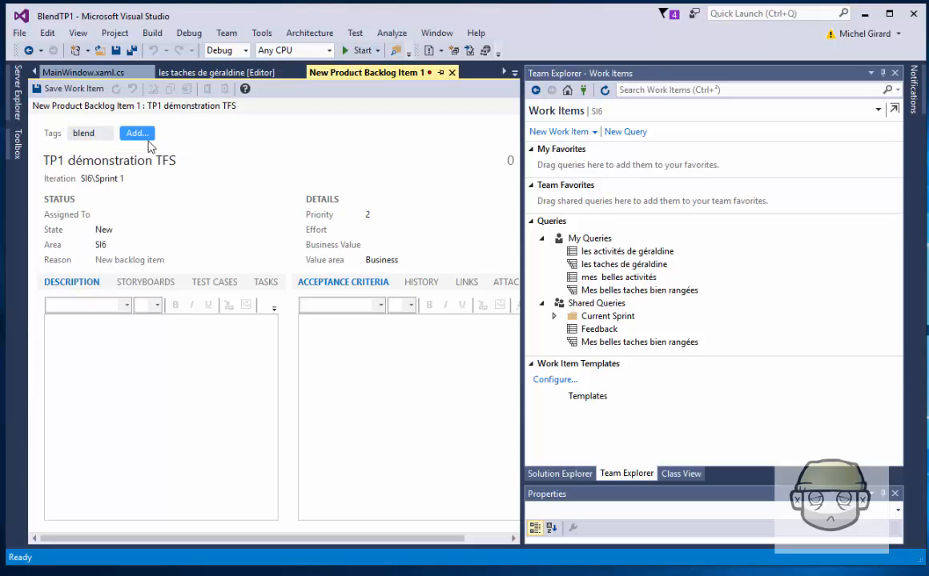
{"action": "left_click", "coordinate": [146, 138]}
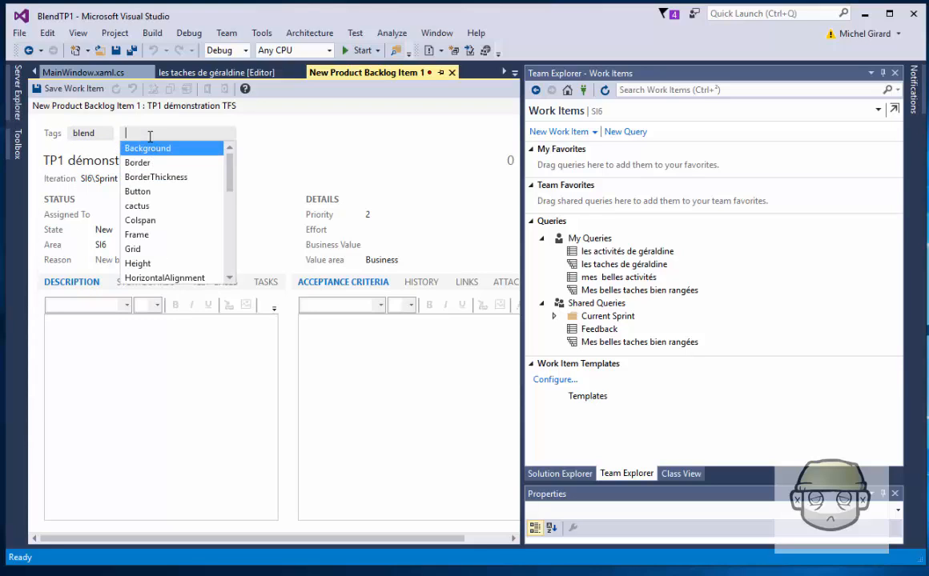
{"action": "key", "text": "Escape"}
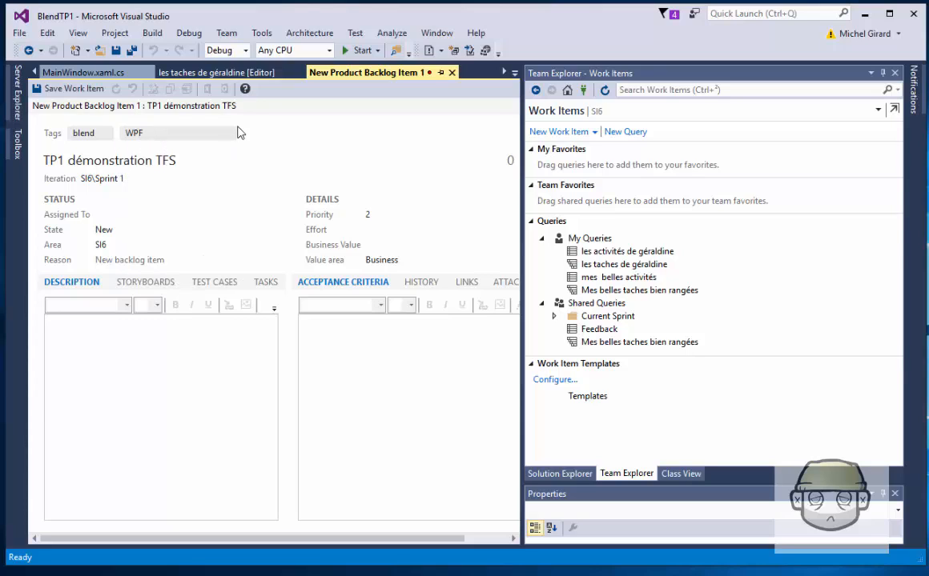
{"action": "key", "text": "Return"}
{"action": "left_click", "coordinate": [189, 135]}
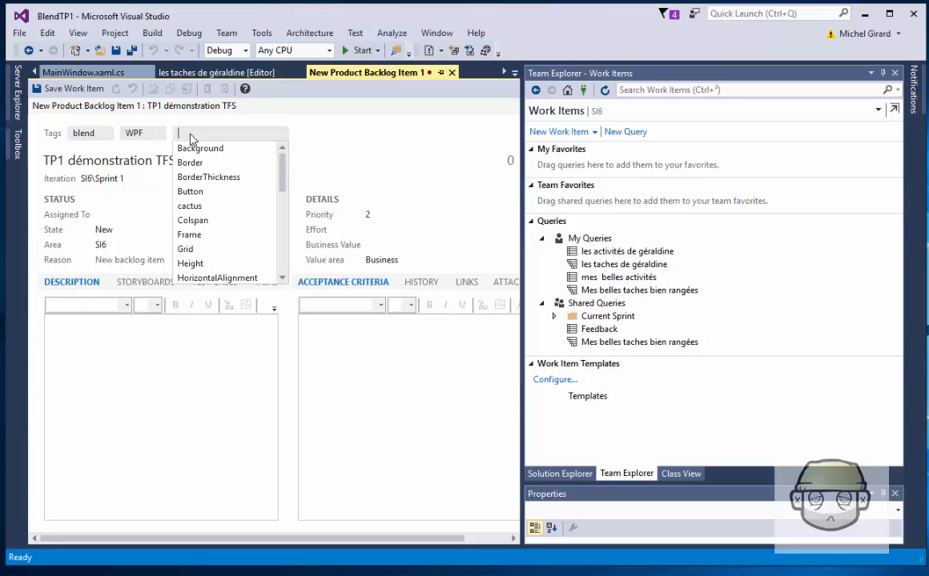
{"action": "type", "text": "Carre"}
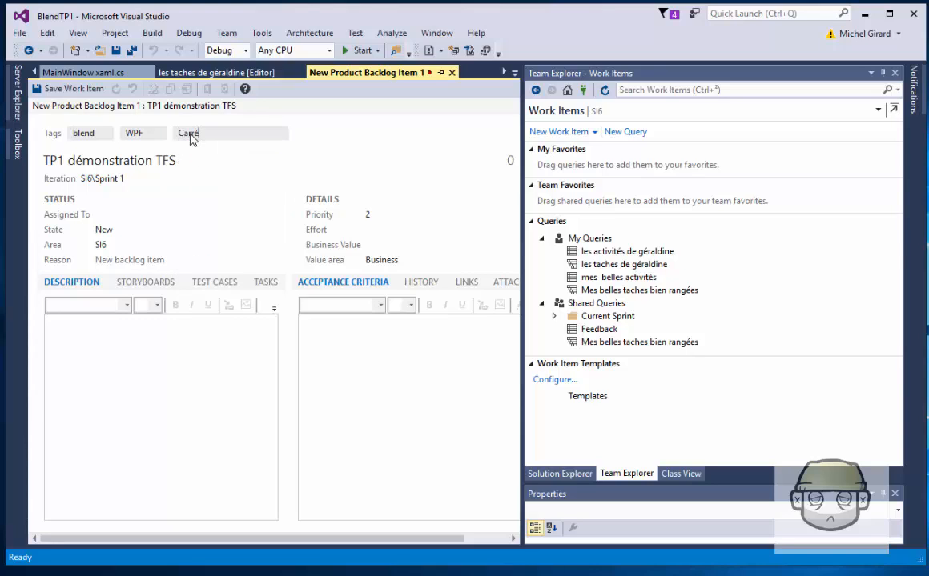
{"action": "key", "text": "Return"}
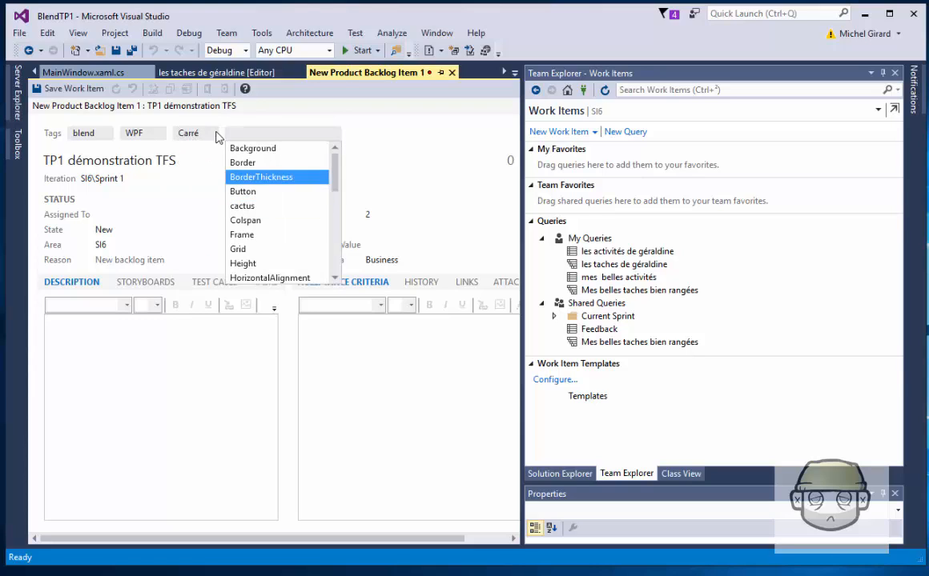
{"action": "left_click", "coordinate": [213, 121]}
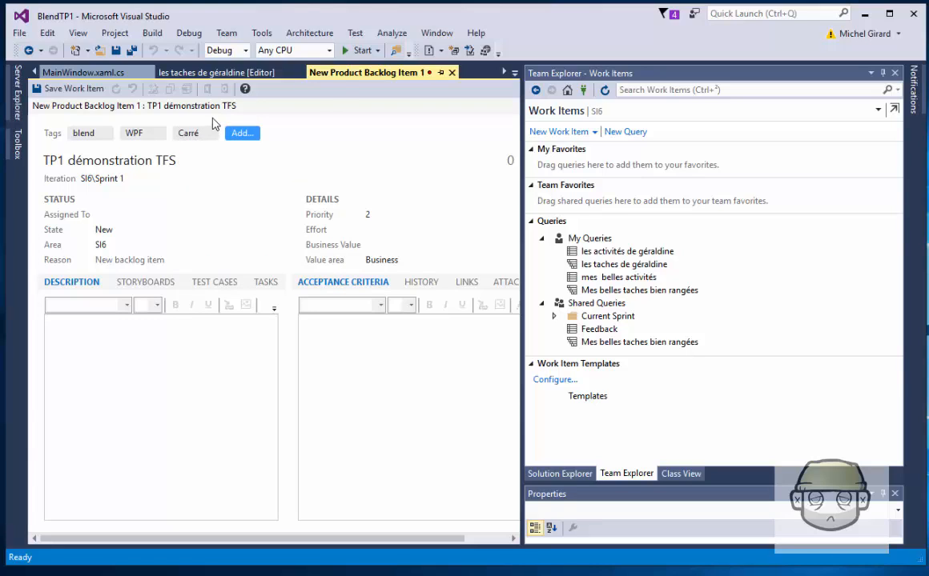
Assign the backlog item to the student and set its Area to the student's own area under SI6.
{"action": "left_click", "coordinate": [142, 216]}
{"action": "type", "text": "ge"}
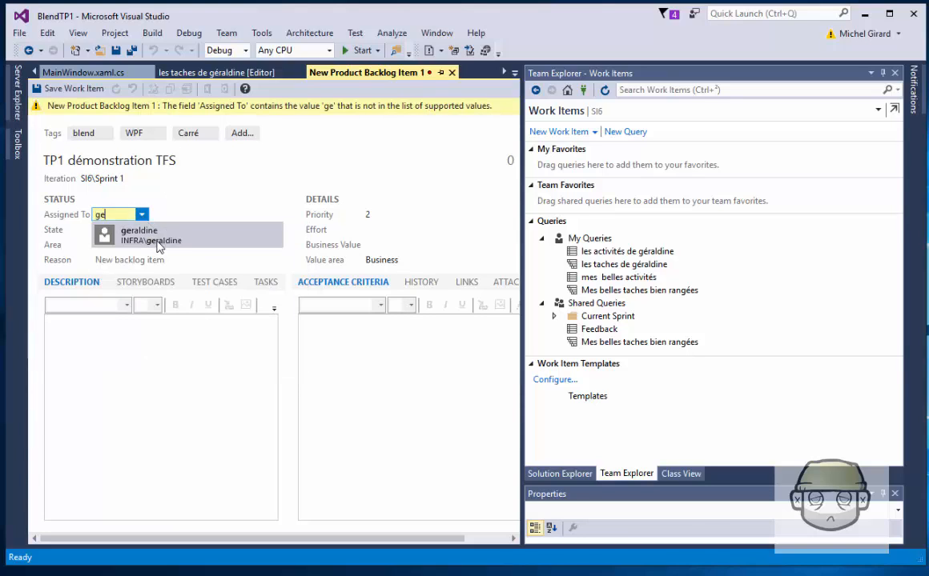
{"action": "left_click", "coordinate": [152, 239]}
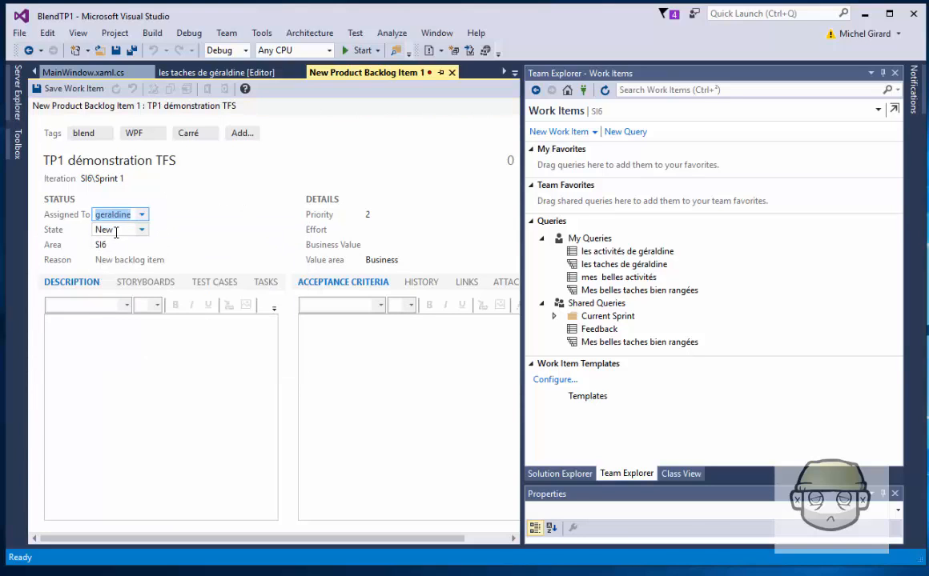
{"action": "left_click", "coordinate": [142, 244]}
{"action": "scroll", "coordinate": [140, 397], "scroll_direction": "down", "scroll_amount": 3}
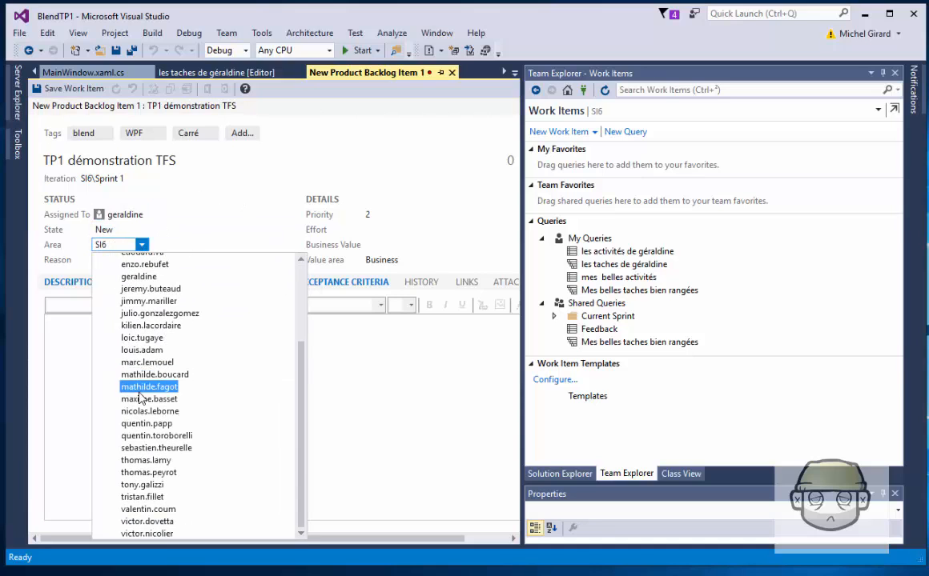
{"action": "left_click", "coordinate": [134, 277]}
Enter "Pour démo" as the backlog item's description and save the work item.
{"action": "left_click", "coordinate": [183, 357]}
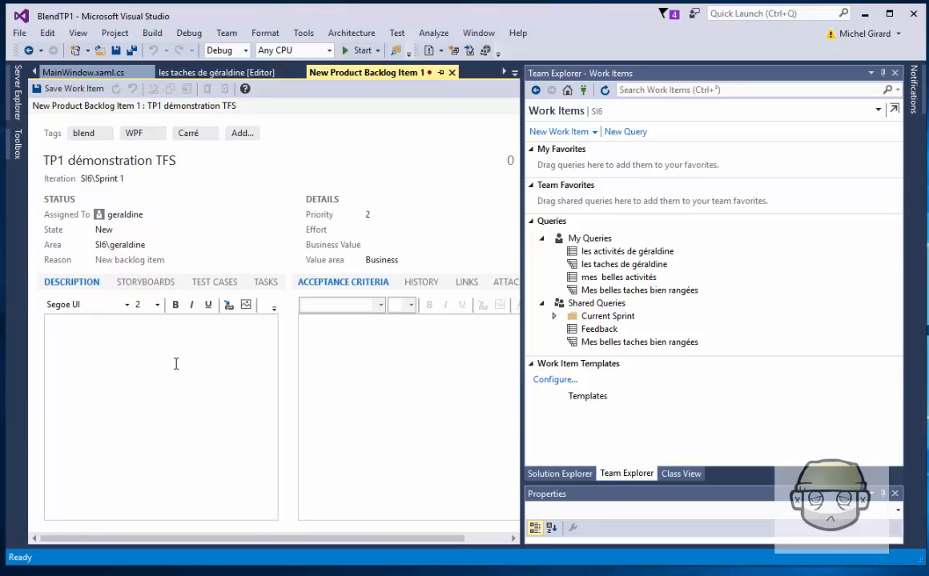
{"action": "type", "text": "Pour démo"}
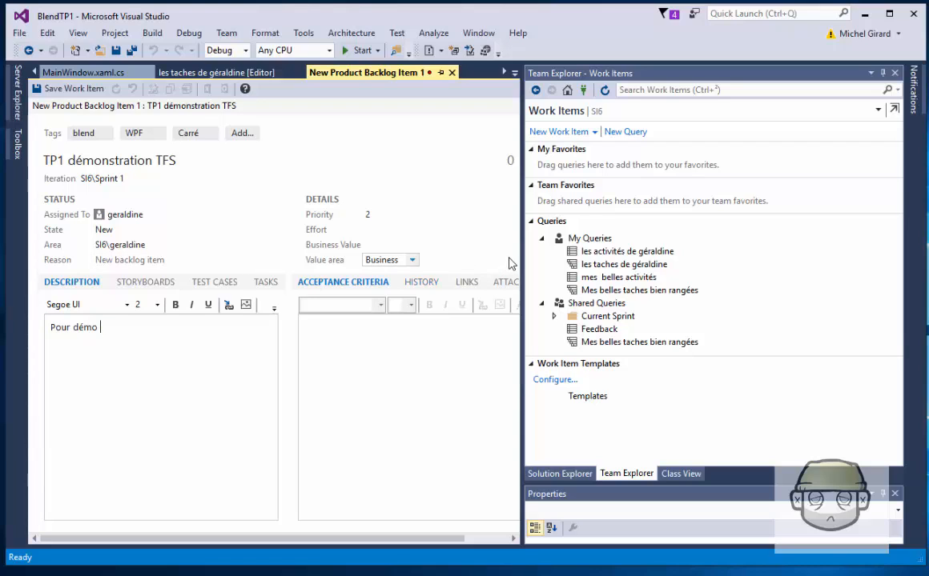
{"action": "left_click_drag", "start_coordinate": [522, 256], "coordinate": [541, 257]}
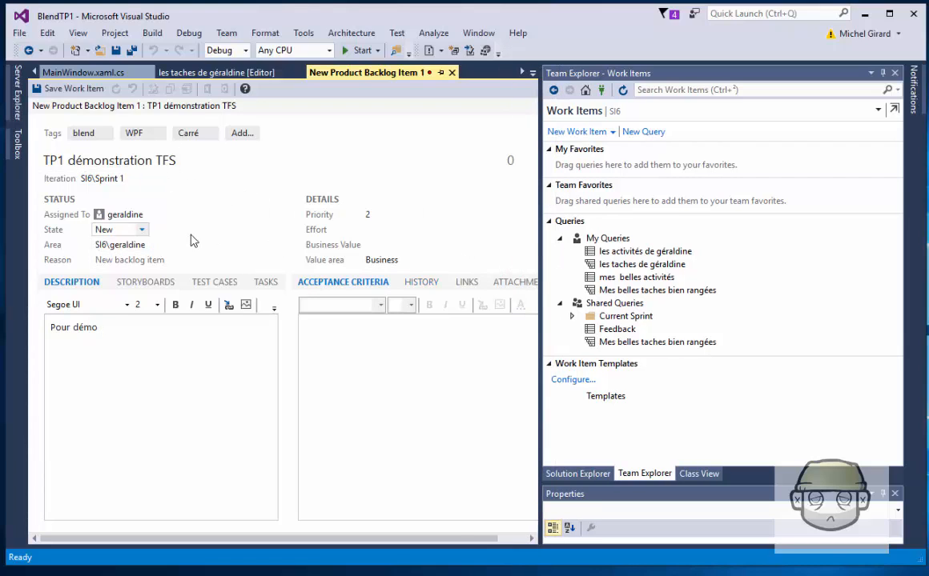
{"action": "left_click", "coordinate": [69, 89]}
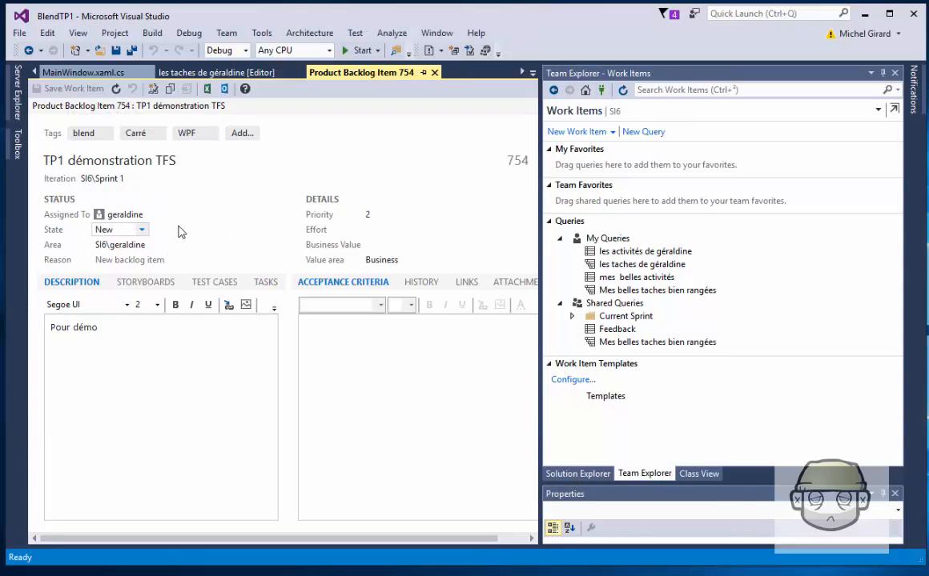
Start a new linked work item with link type Child, type BTSSIO Task and title "Exercice 1".
{"action": "left_click", "coordinate": [472, 284]}
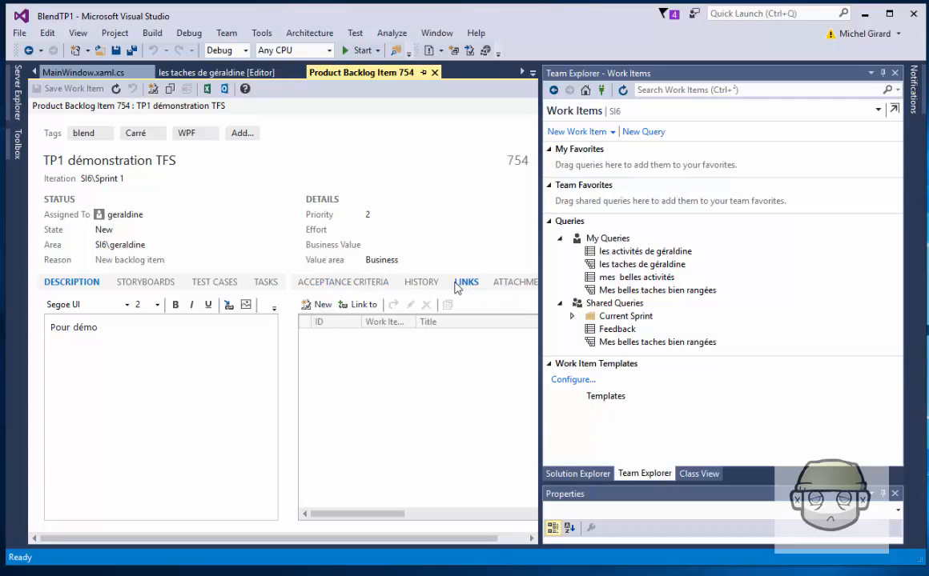
{"action": "left_click", "coordinate": [323, 305]}
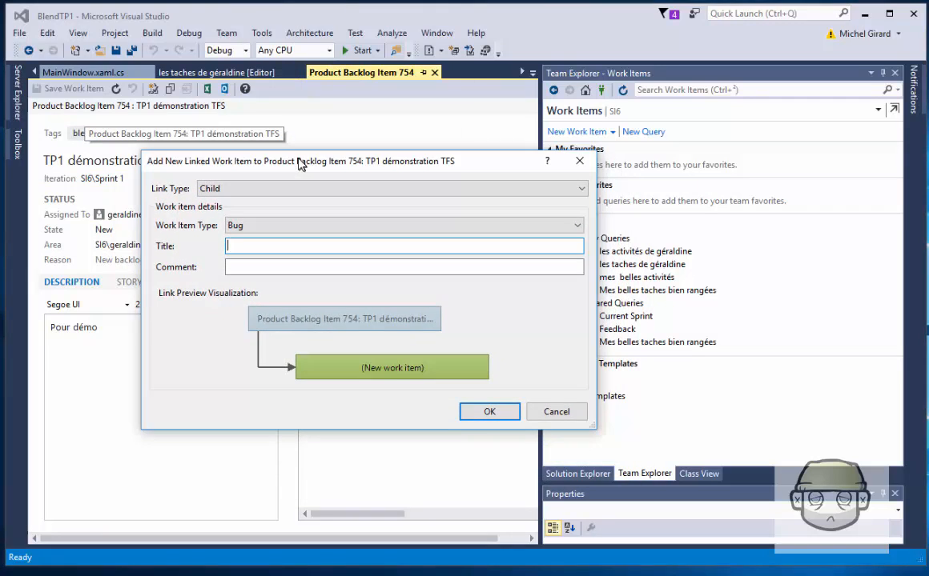
{"action": "left_click", "coordinate": [270, 190]}
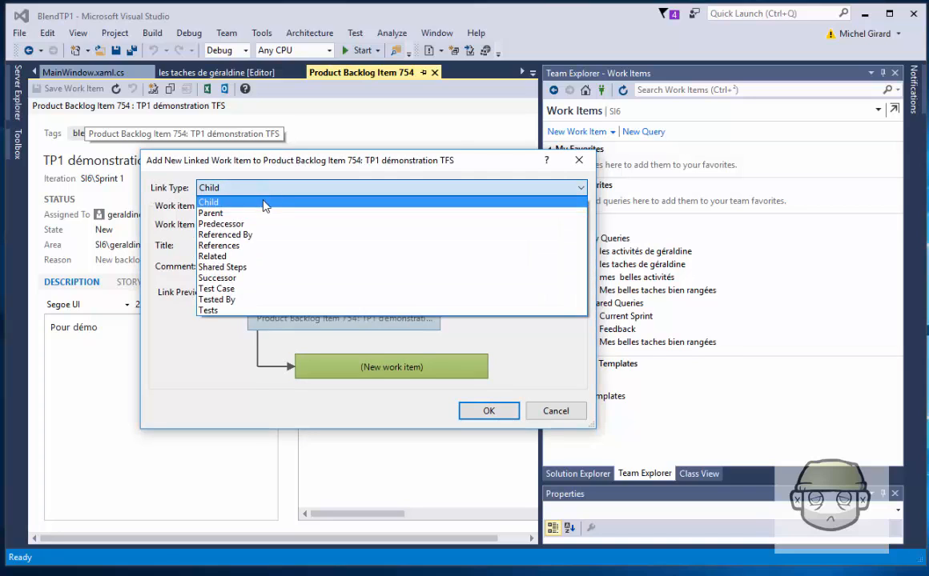
{"action": "left_click", "coordinate": [266, 201]}
{"action": "left_click", "coordinate": [286, 225]}
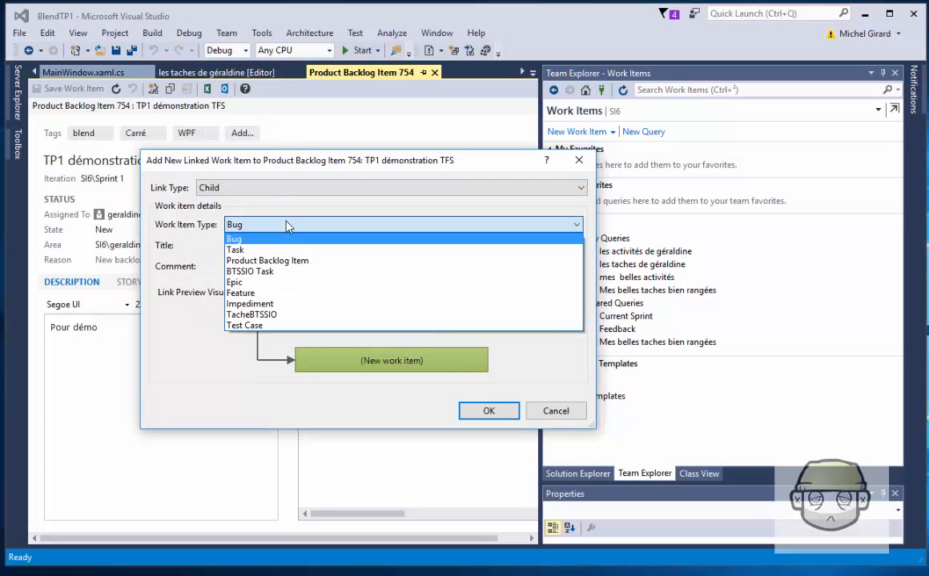
{"action": "left_click", "coordinate": [285, 271]}
{"action": "left_click", "coordinate": [261, 242]}
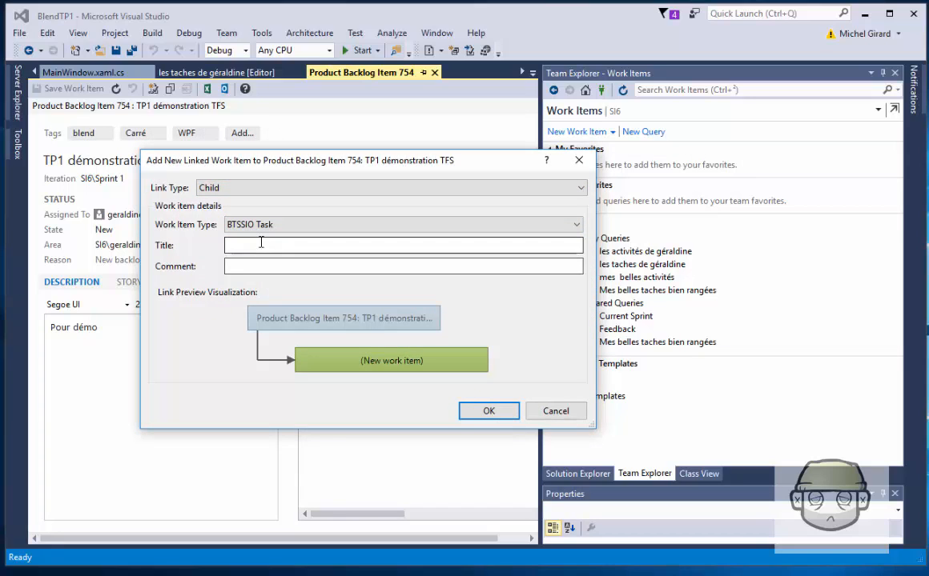
{"action": "type", "text": "Exer"}
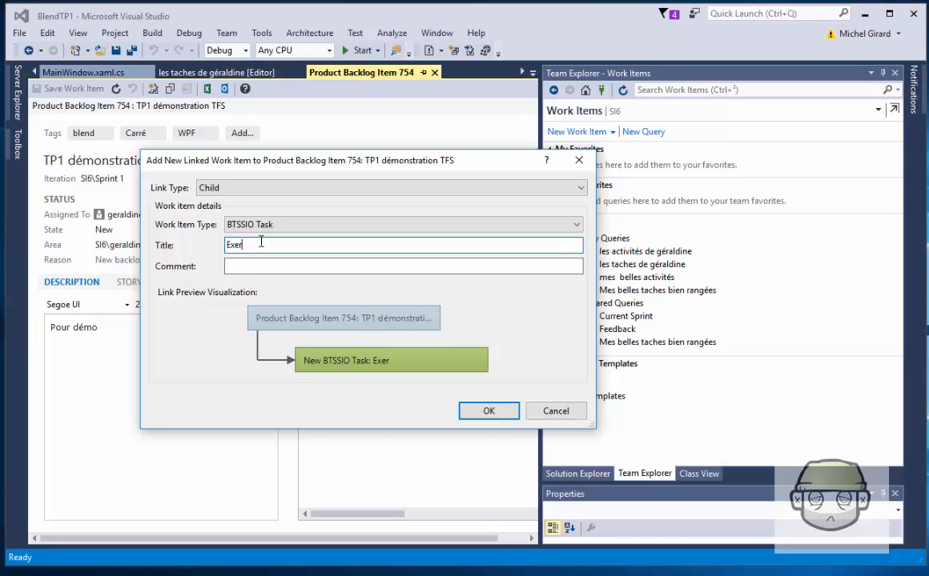
{"action": "type", "text": "cice 1"}
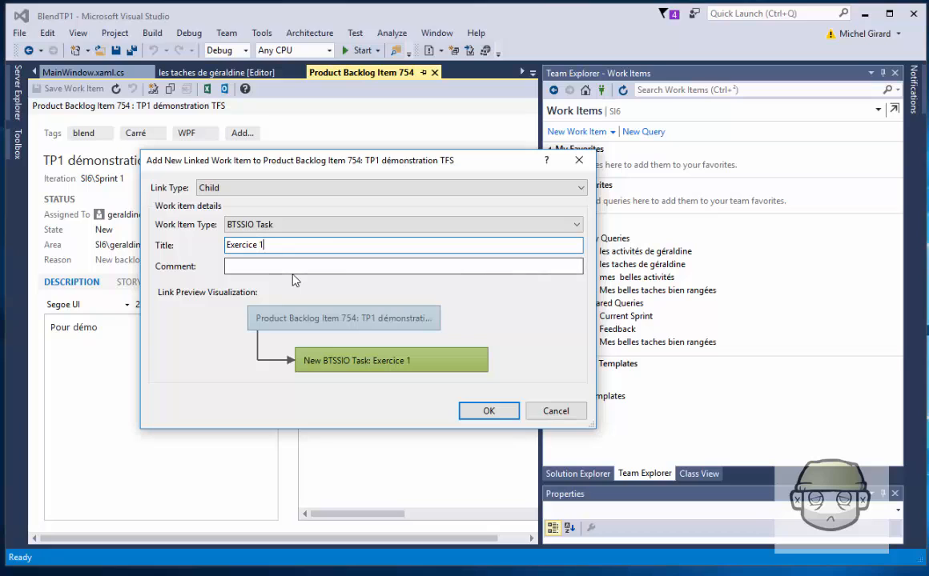
Enter a link comment beginning "Création d'un" for the first exercise in the sticky note and create the linked task.
{"action": "left_click", "coordinate": [279, 267]}
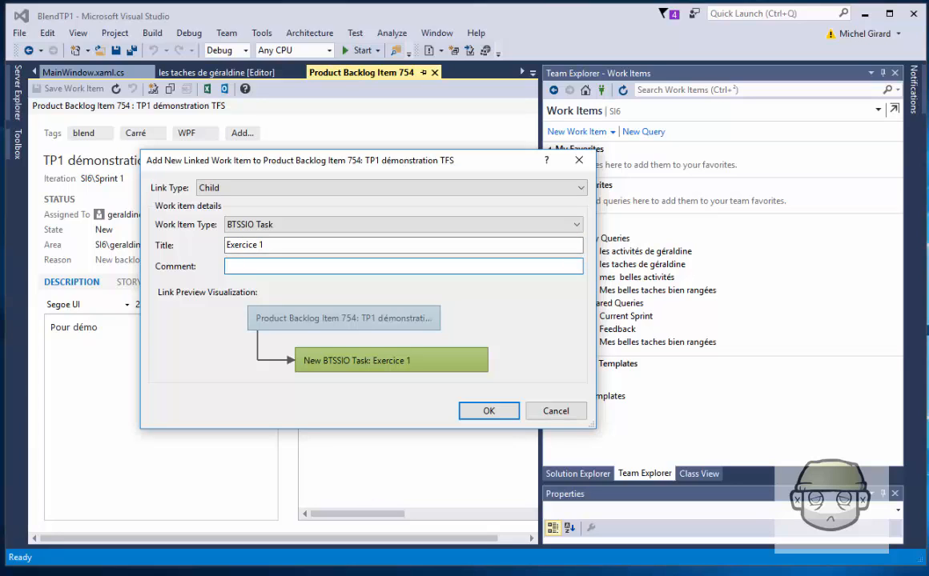
{"action": "key", "text": "alt+Tab"}
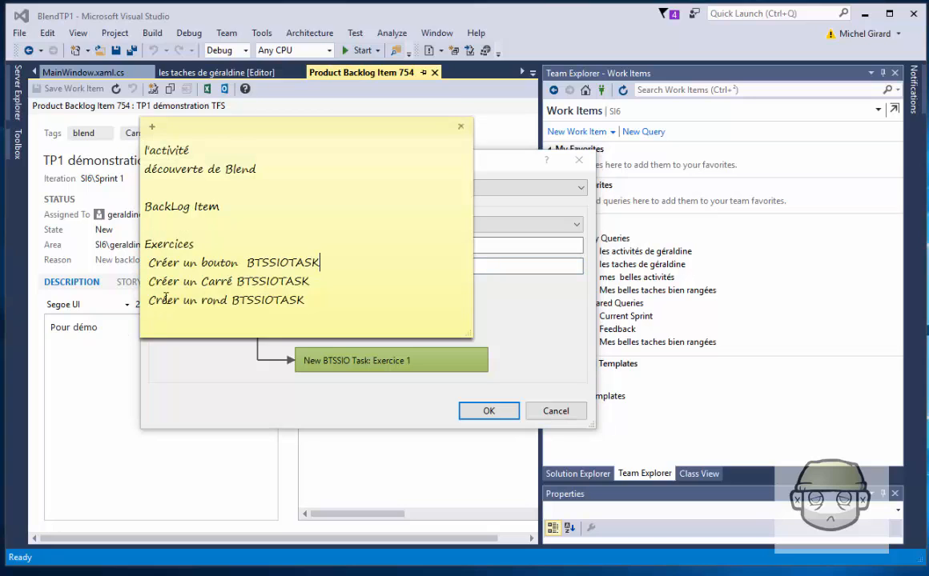
{"action": "key", "text": "alt+Tab"}
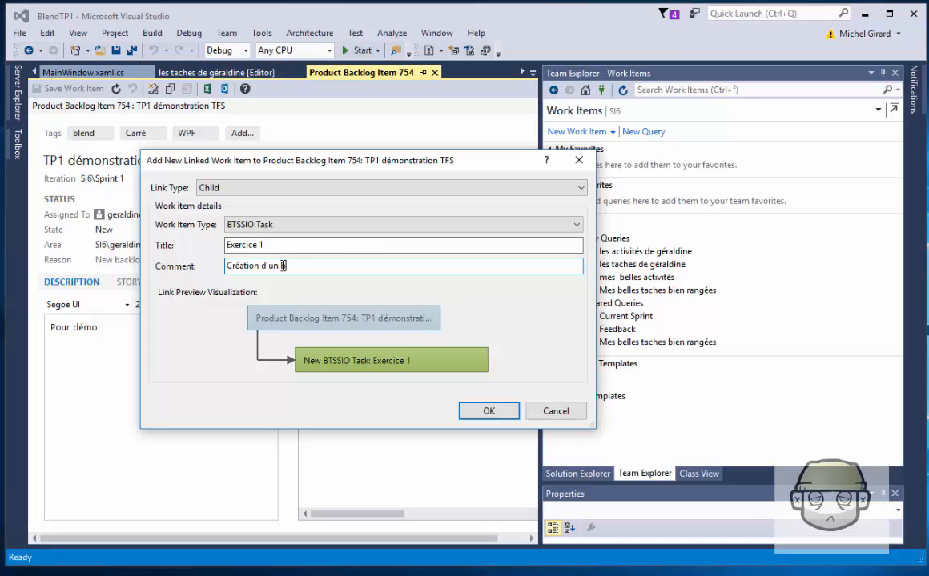
{"action": "left_click", "coordinate": [489, 411]}
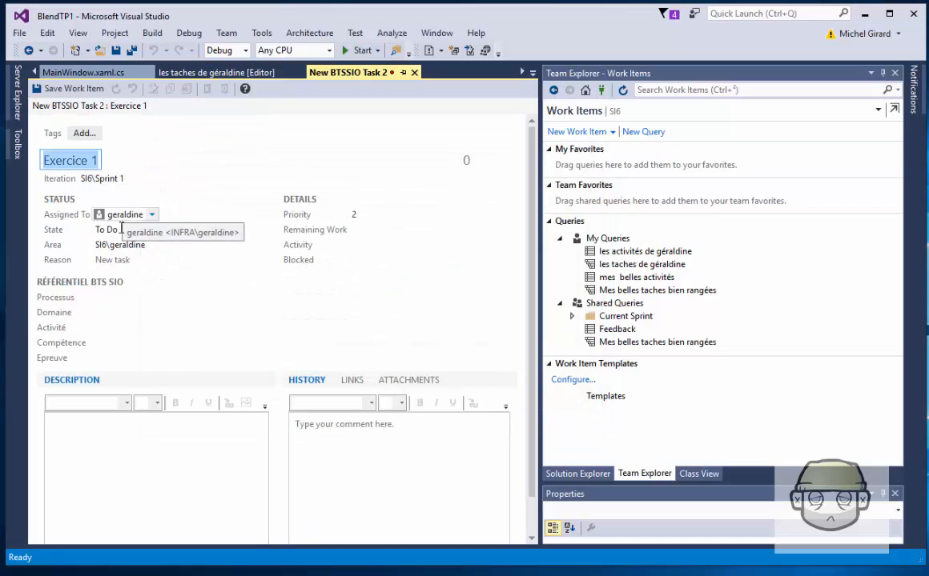
Set the task's Processus to "Conception et maintenance des solutions applicatives" and Domaine to "Conception et réalisation d'une solution applicative".
{"action": "left_click", "coordinate": [111, 457]}
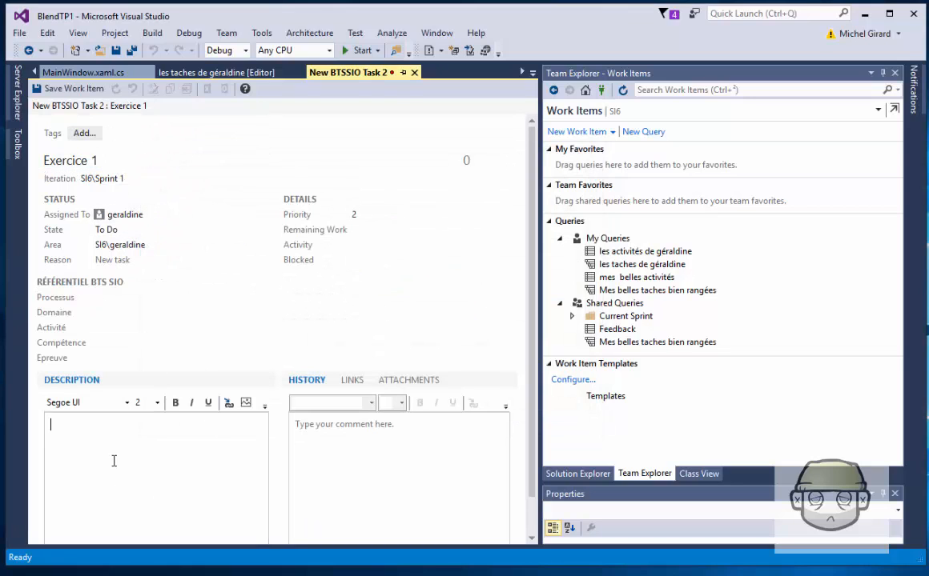
{"action": "left_click", "coordinate": [99, 301]}
{"action": "left_click", "coordinate": [140, 297]}
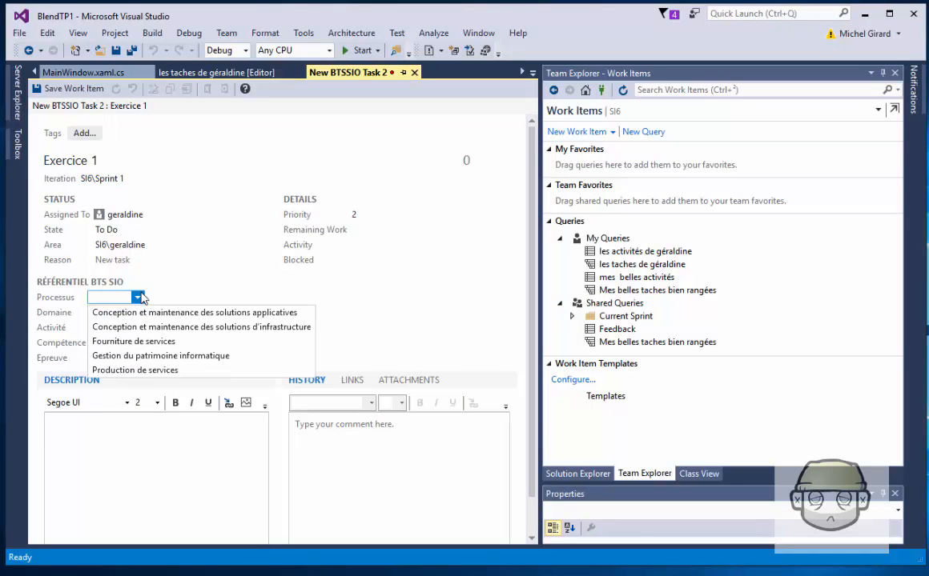
{"action": "left_click", "coordinate": [146, 311]}
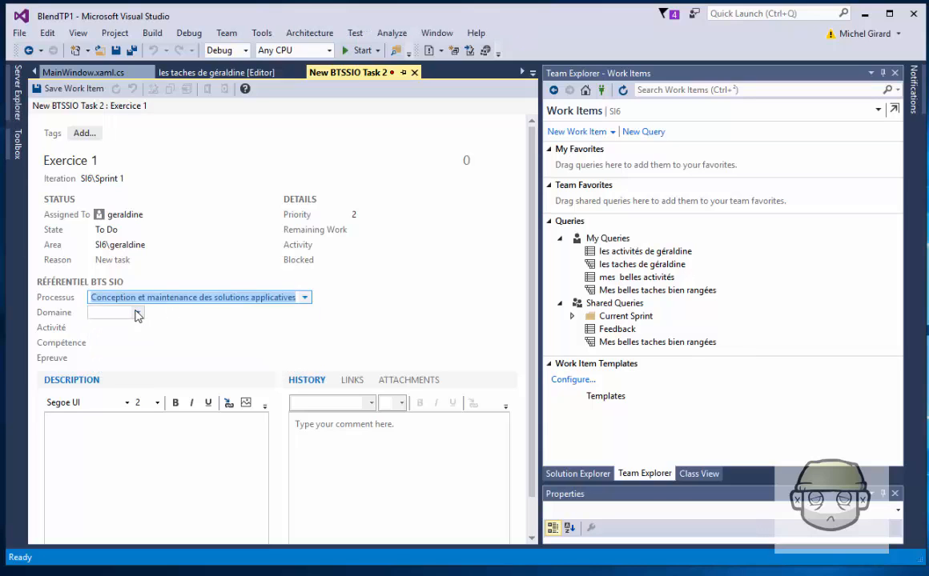
{"action": "left_click", "coordinate": [138, 313]}
{"action": "left_click", "coordinate": [146, 330]}
Set Activité to "Conception ou adaptation de l'interface utilisateur d'une solution applicative" and Compétence to "Maquetter un élément de la solution applicative".
{"action": "left_click", "coordinate": [138, 328]}
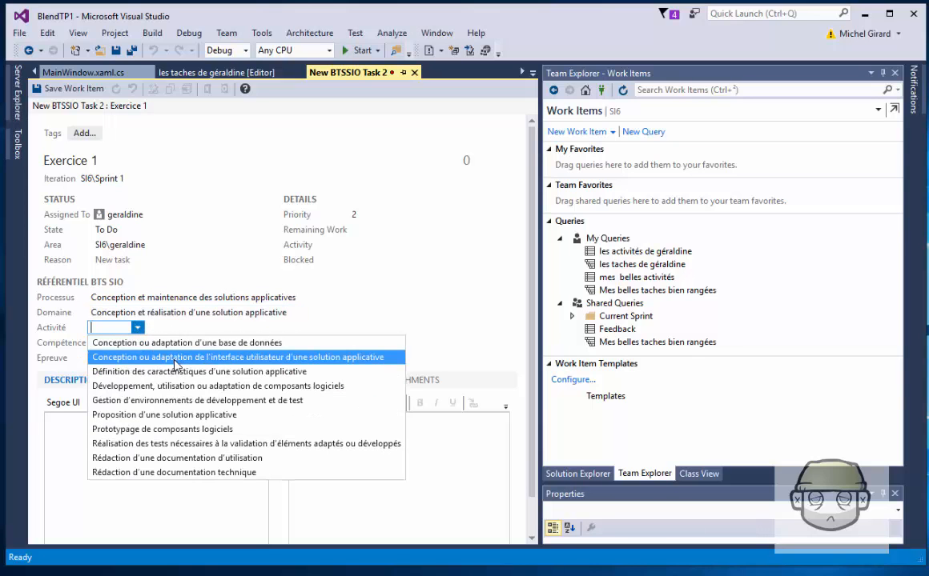
{"action": "left_click", "coordinate": [174, 360]}
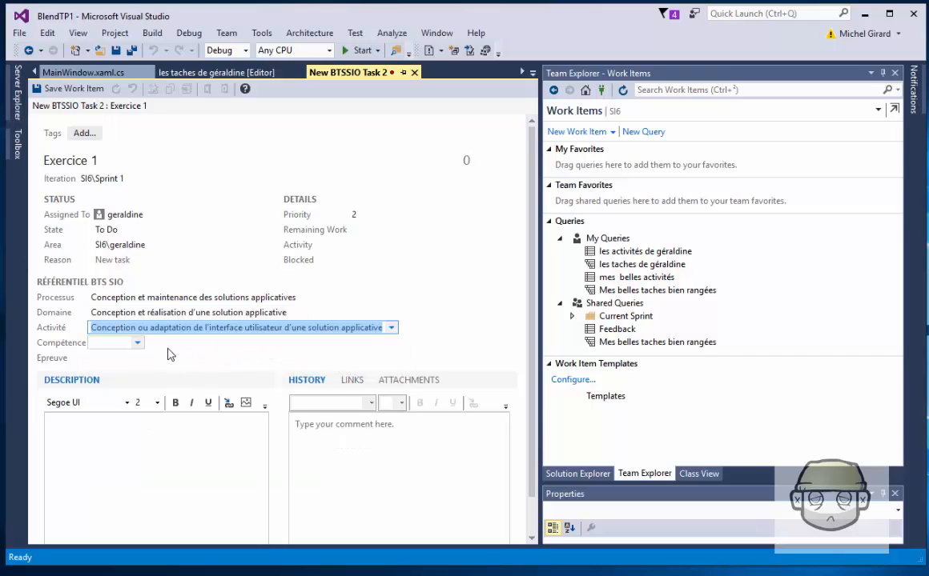
{"action": "left_click", "coordinate": [137, 344]}
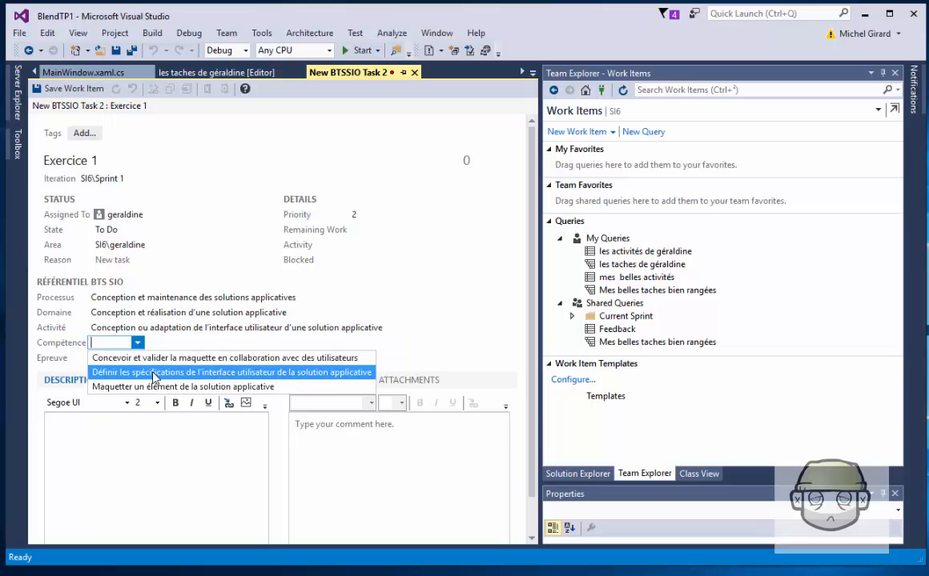
{"action": "left_click", "coordinate": [158, 387]}
Enter "Créer un bouton" as the description of the Exercice 1 task.
{"action": "left_click", "coordinate": [157, 461]}
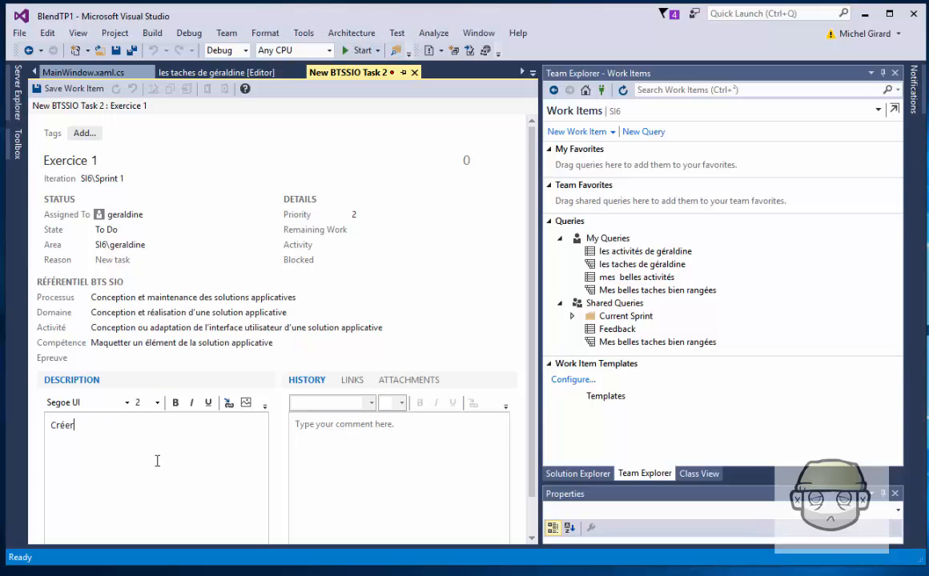
{"action": "type", "text": "Créer un bouton"}
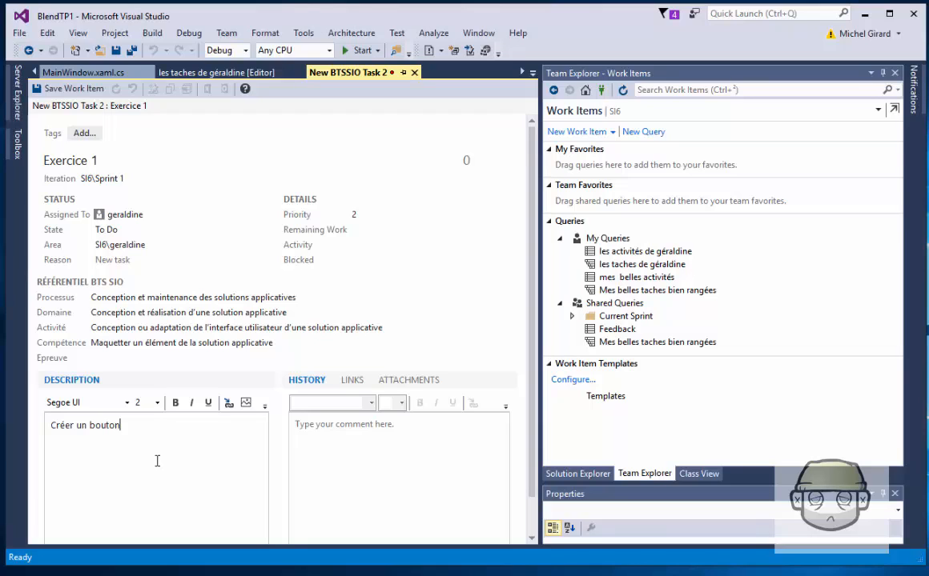
Save and close the Exercice 1 task, and select its child link in the TP1 démonstration TFS backlog item.
{"action": "left_click", "coordinate": [67, 90]}
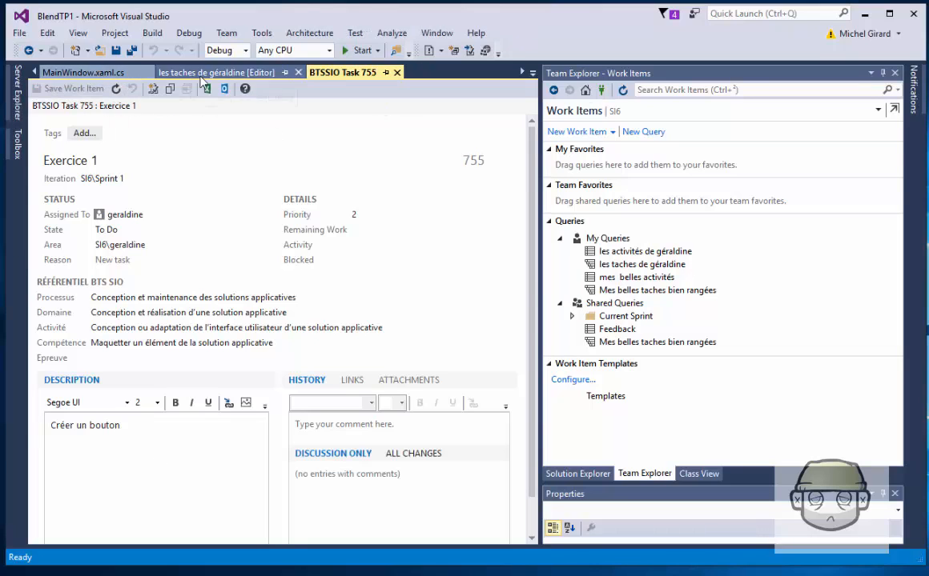
{"action": "left_click", "coordinate": [396, 72]}
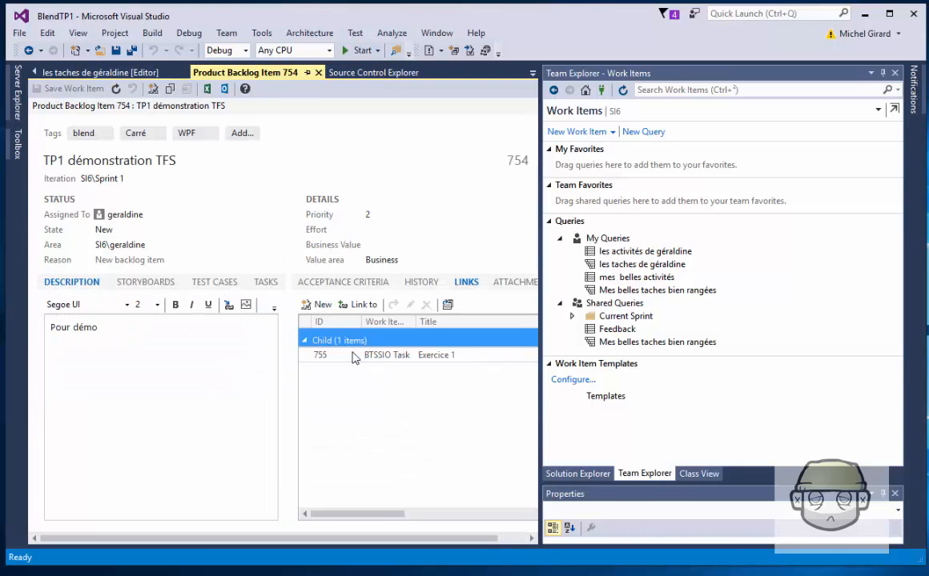
{"action": "left_click", "coordinate": [392, 355]}
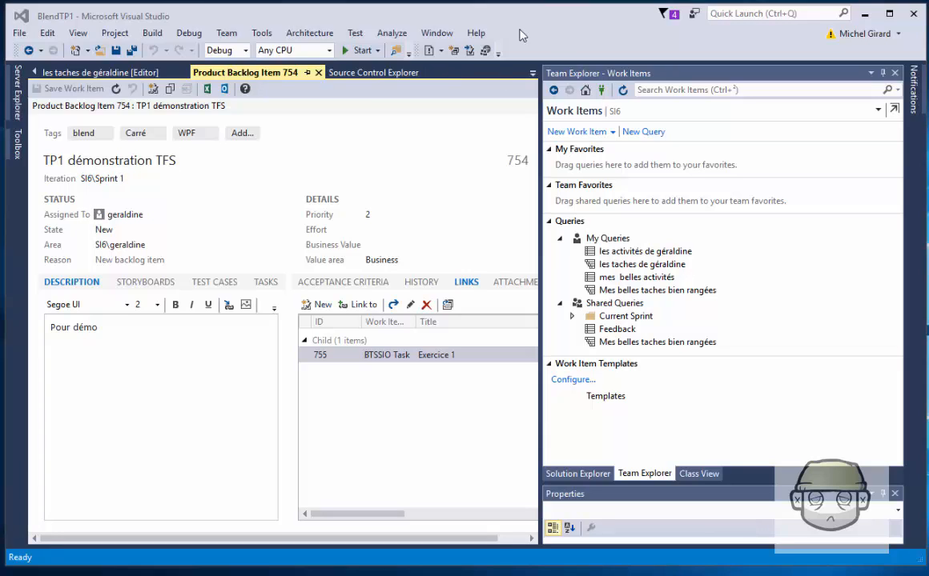
{"action": "left_click", "coordinate": [498, 17]}
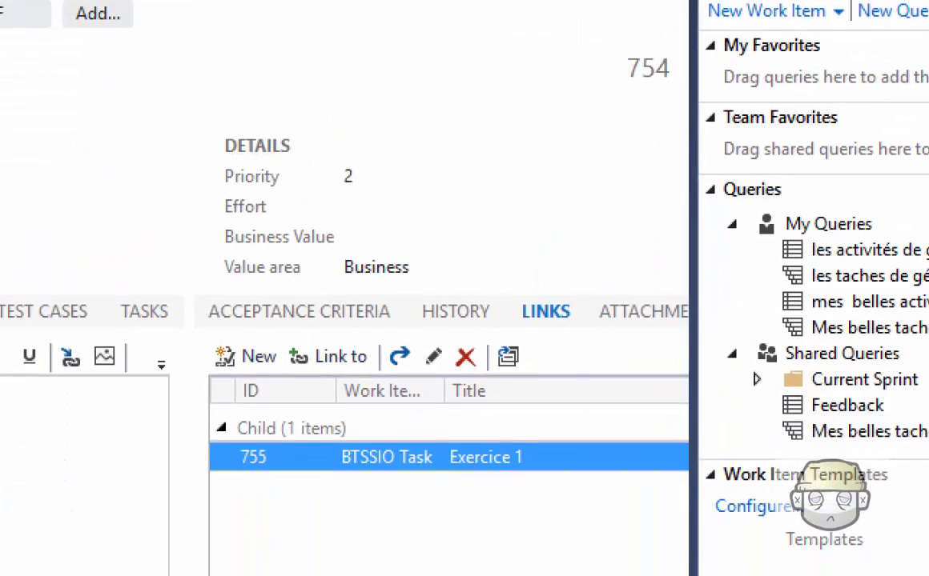
{"action": "mouse_move", "coordinate": [230, 344]}
{"action": "left_mouse_down"}
{"action": "mouse_move", "coordinate": [363, 415]}
{"action": "mouse_move", "coordinate": [653, 494]}
{"action": "left_mouse_up"}
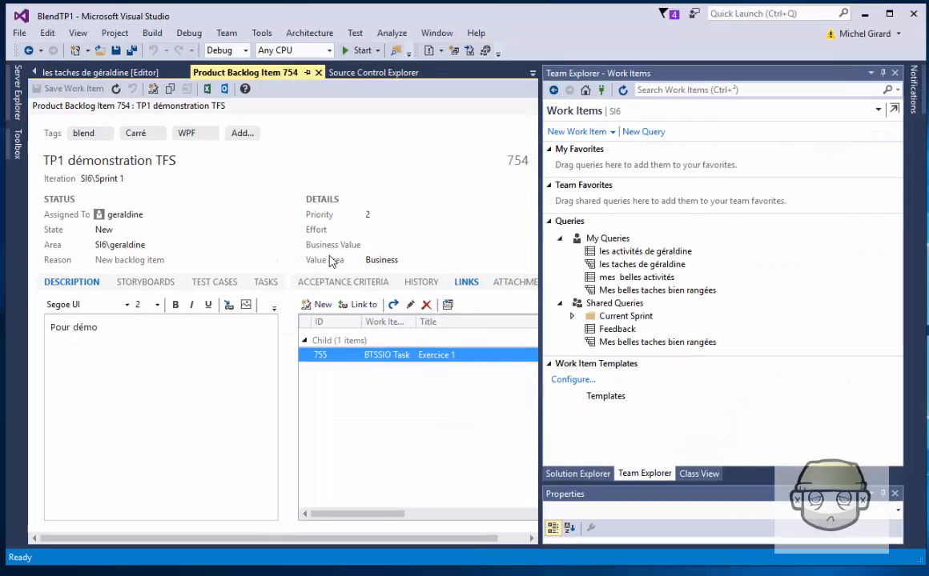
Create a linked child BTSSIO Task titled "Exercice2" with the comment "Carré" from the TP1 démonstration TFS backlog item.
{"action": "left_click", "coordinate": [320, 305]}
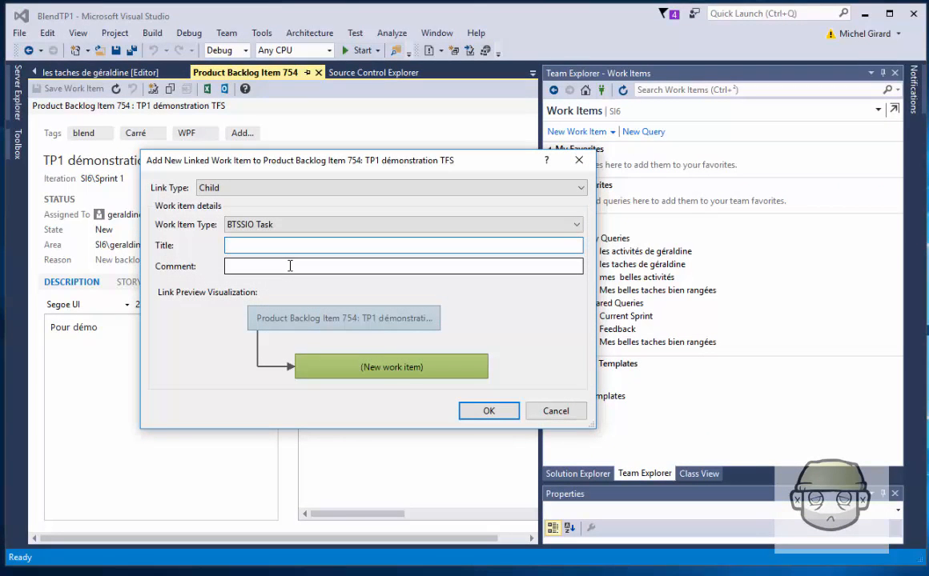
{"action": "type", "text": "Exercice"}
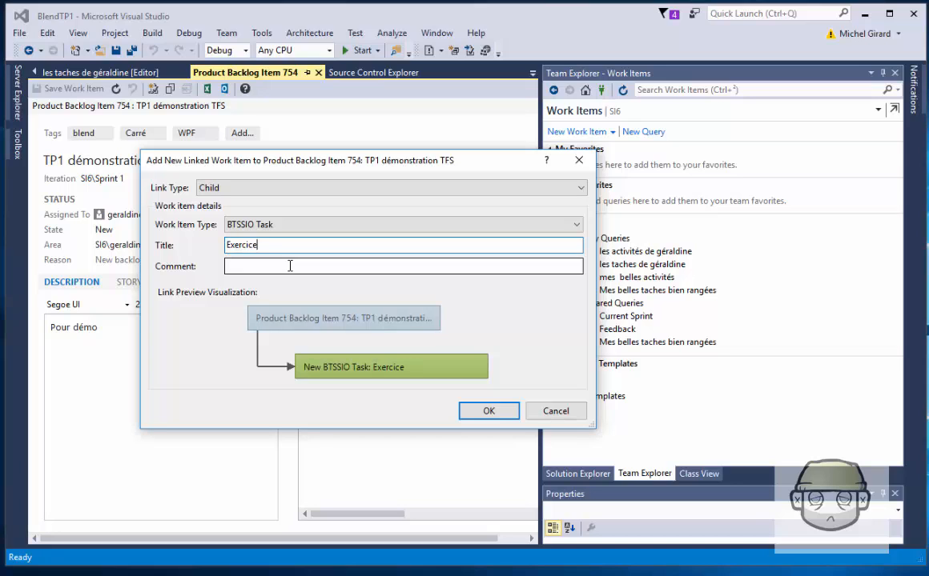
{"action": "type", "text": "2"}
{"action": "left_click", "coordinate": [256, 266]}
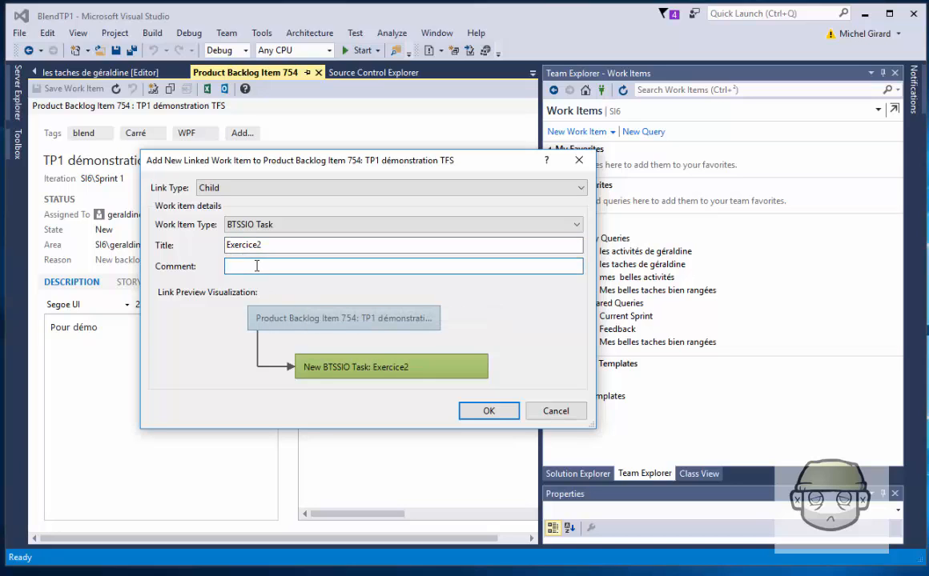
{"action": "key", "text": "alt+Tab"}
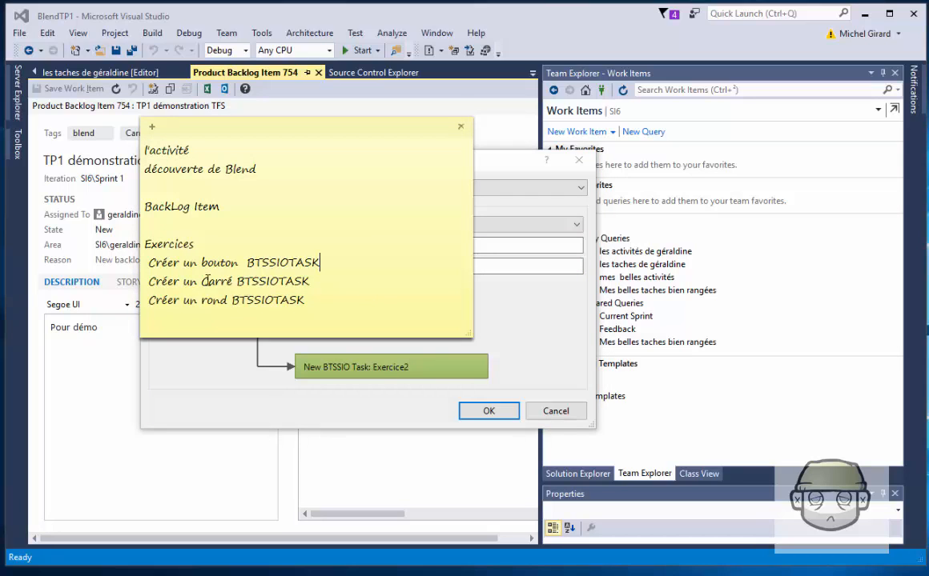
{"action": "key", "text": "alt+Tab"}
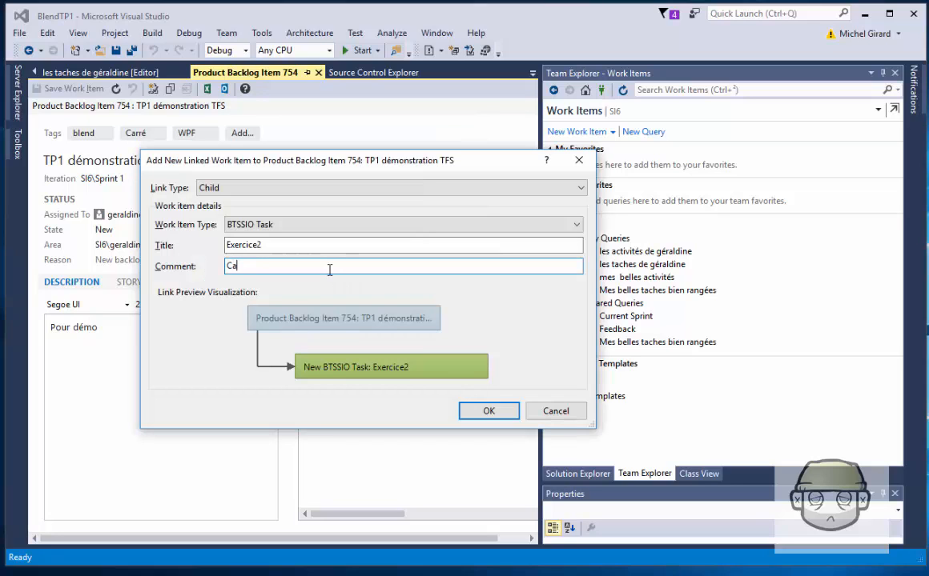
{"action": "type", "text": "rré"}
{"action": "left_click", "coordinate": [487, 411]}
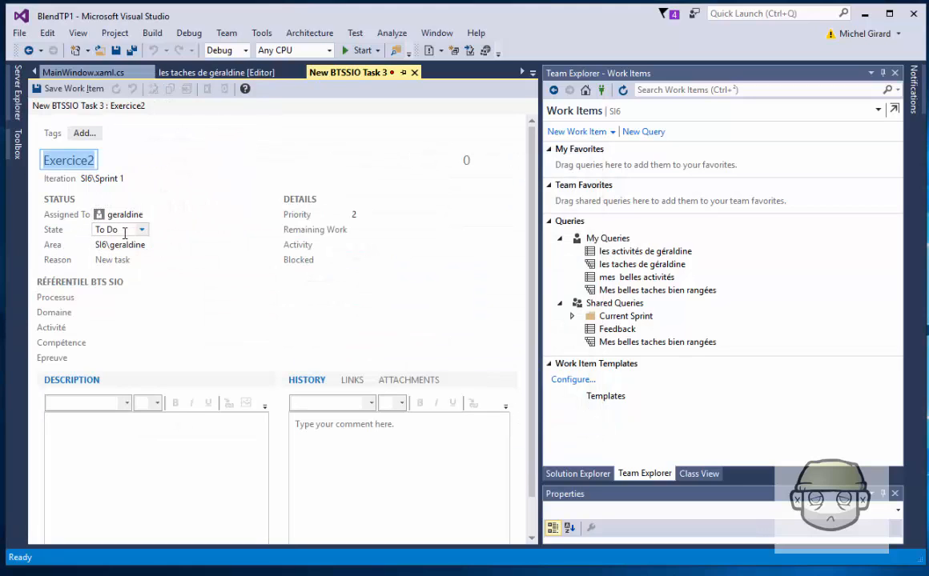
Set Exercice2's Processus to "Conception et maintenance des solutions applicatives" and Domaine to "Conception et réalisation d'une solution applicative".
{"action": "left_click", "coordinate": [136, 297]}
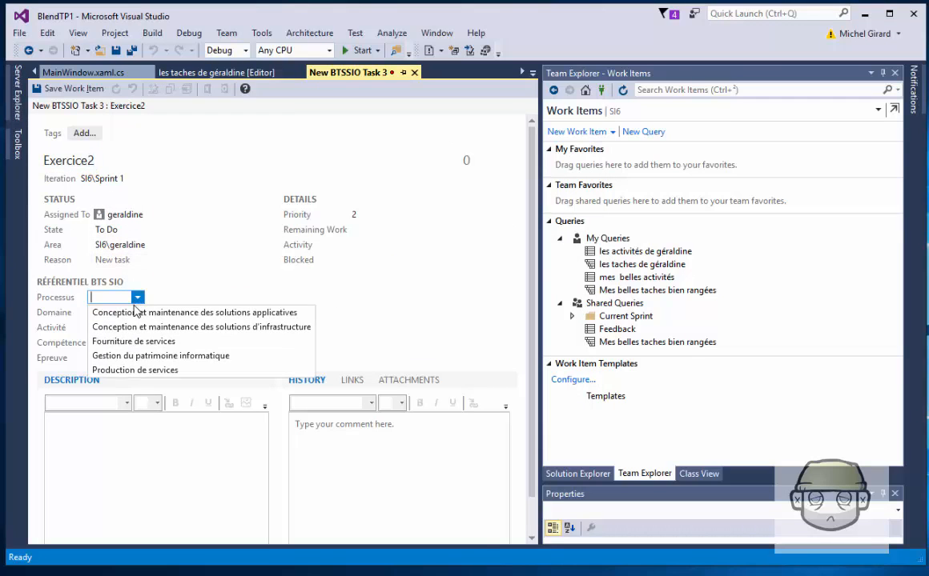
{"action": "left_click", "coordinate": [137, 312]}
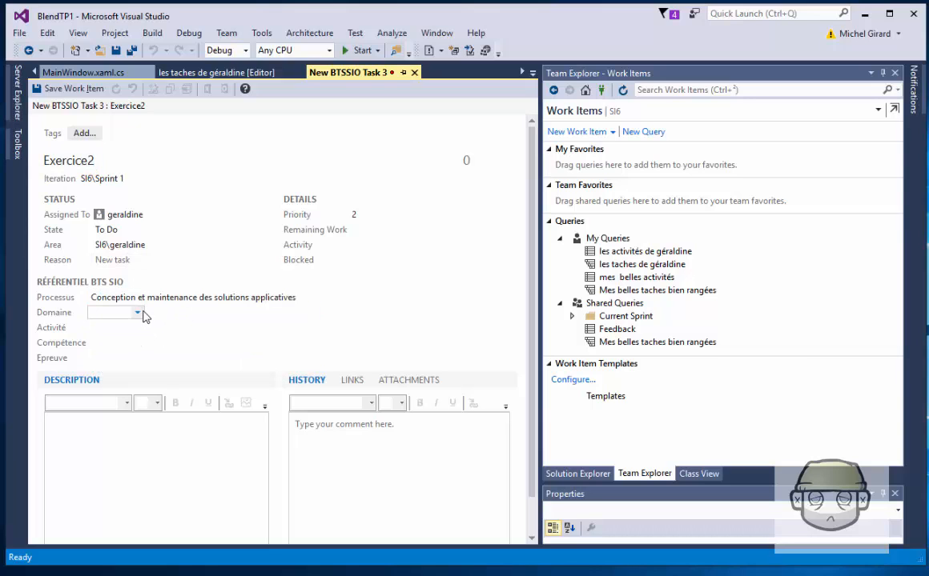
{"action": "left_click", "coordinate": [139, 313]}
{"action": "left_click", "coordinate": [138, 327]}
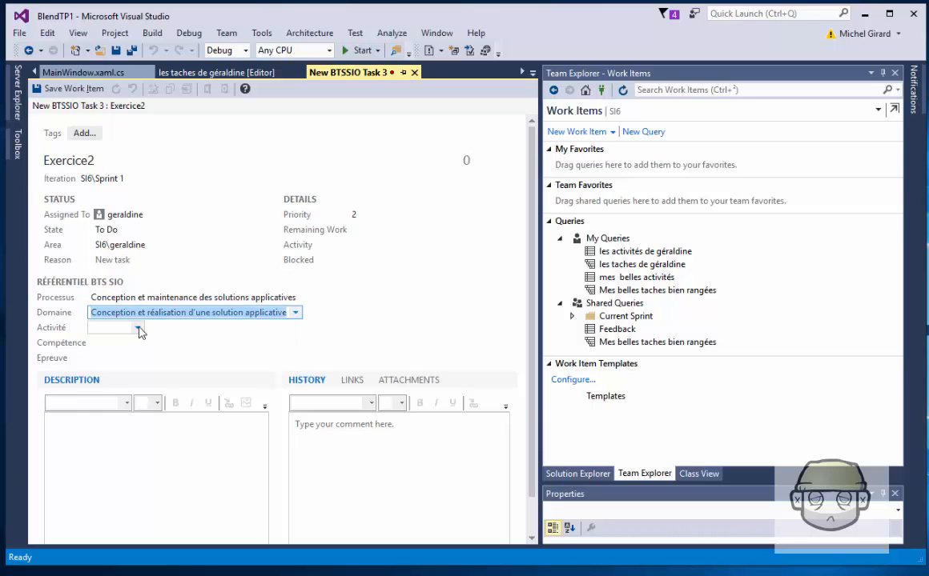
Set Exercice2's Activité to "Conception ou adaptation de l'interface utilisateur d'une solution applicative" and Compétence to "Maquetter un élément de la solution applicative".
{"action": "left_click", "coordinate": [138, 327]}
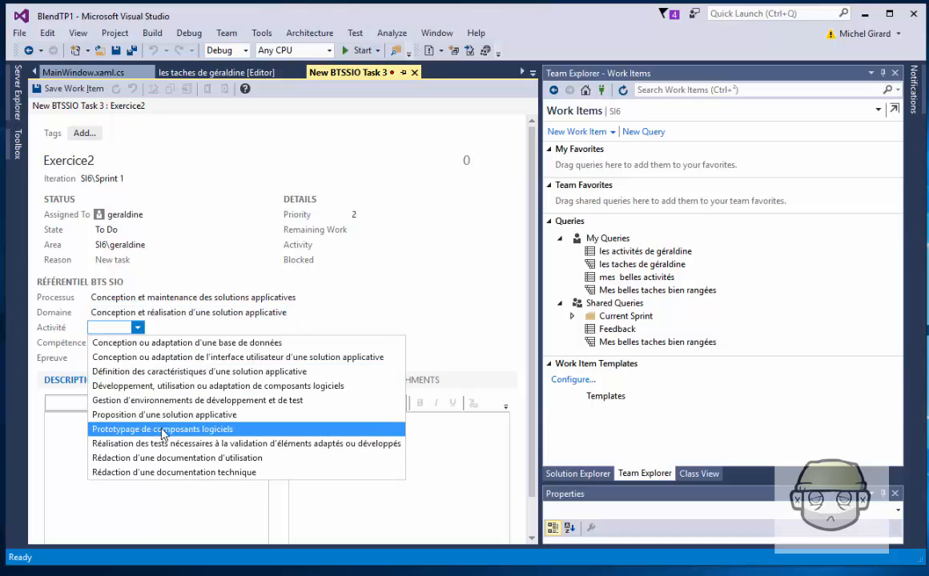
{"action": "left_click", "coordinate": [176, 359]}
{"action": "left_click", "coordinate": [137, 343]}
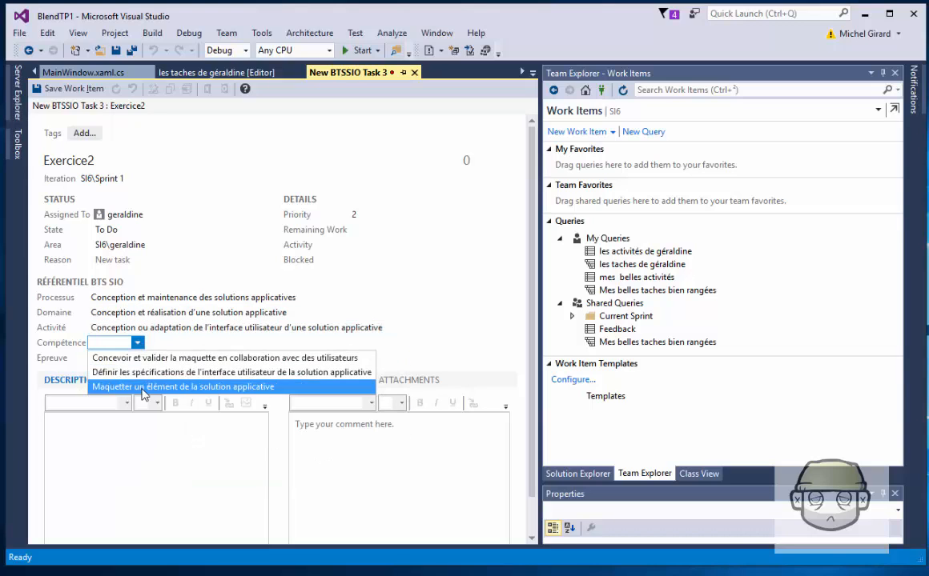
{"action": "left_click", "coordinate": [142, 388]}
Enter "Carré" as the description of the Exercice2 task, and save and close the task.
{"action": "left_click", "coordinate": [164, 450]}
{"action": "type", "text": "Carr"}
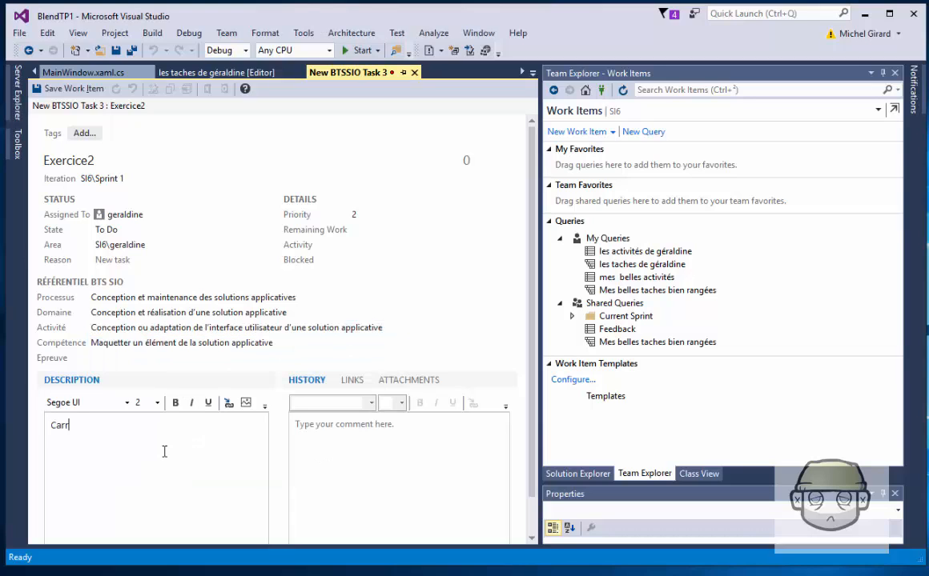
{"action": "type", "text": "é"}
{"action": "left_click", "coordinate": [72, 88]}
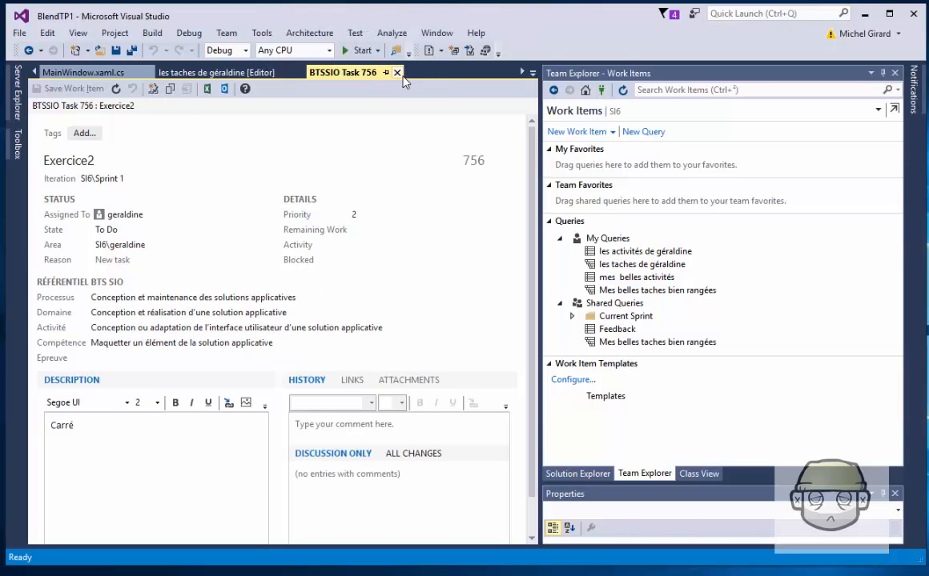
{"action": "left_click", "coordinate": [397, 72]}
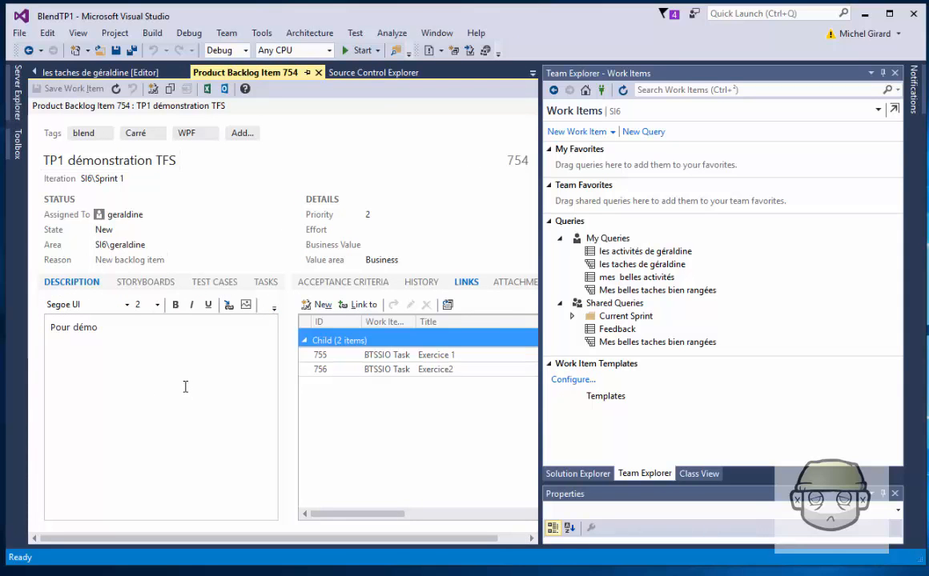
Create a linked child BTSSIO Task titled "Exercice 3" with the comment "Rond" from the same product backlog item.
{"action": "left_click", "coordinate": [320, 307]}
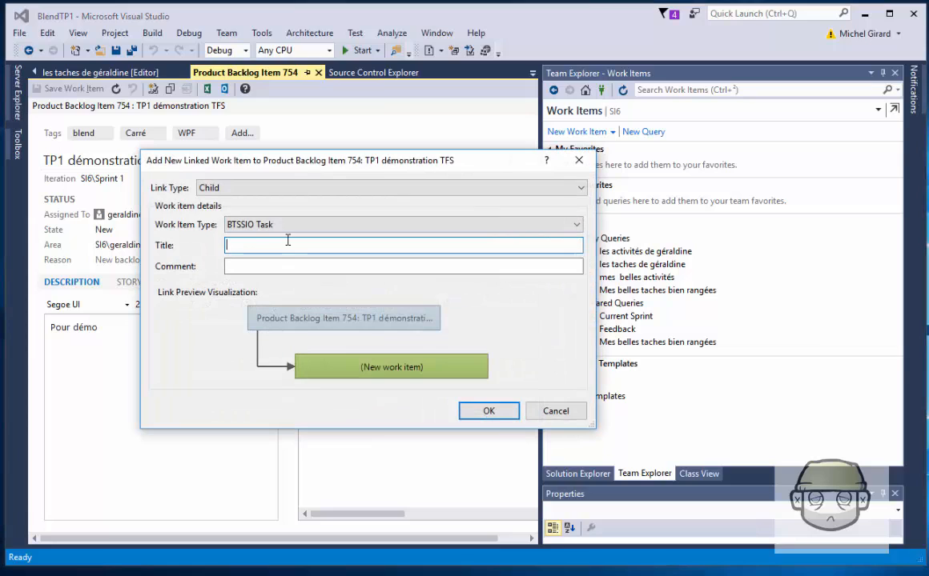
{"action": "type", "text": "Exeruce"}
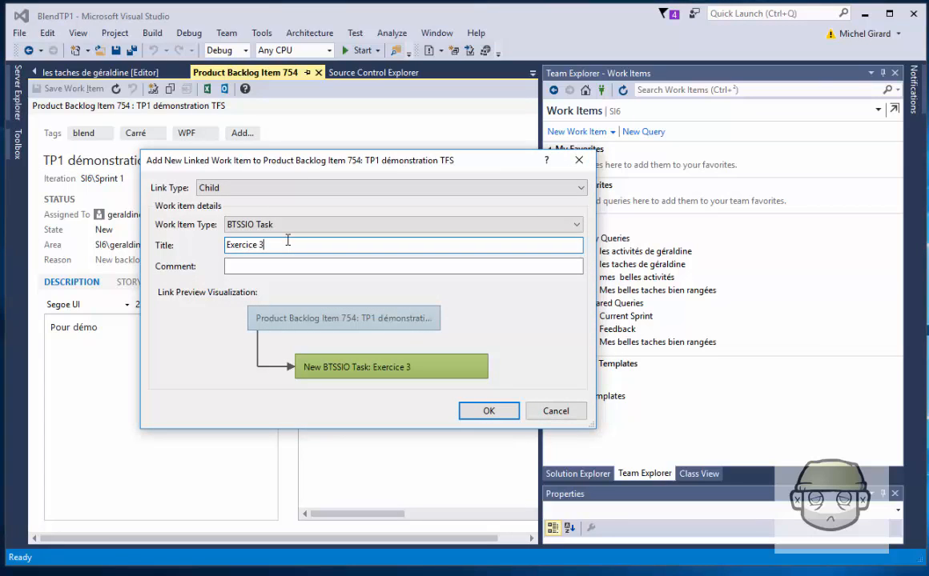
{"action": "left_click", "coordinate": [278, 265]}
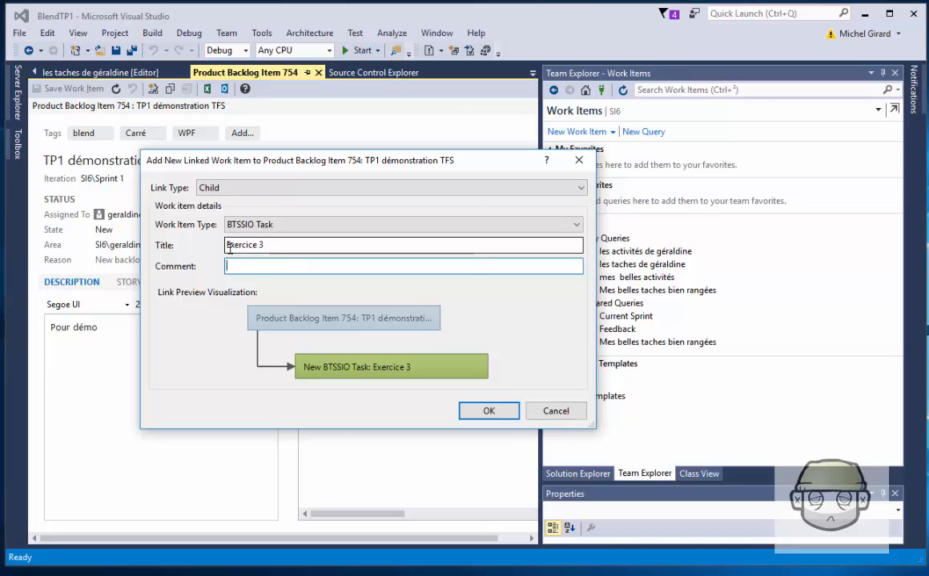
{"action": "key", "text": "alt+Tab"}
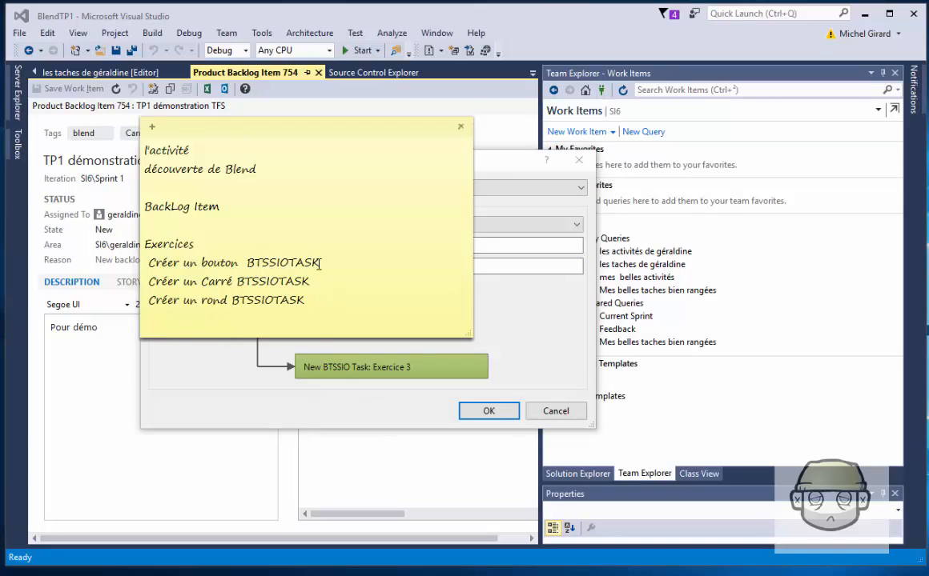
{"action": "left_click", "coordinate": [505, 269]}
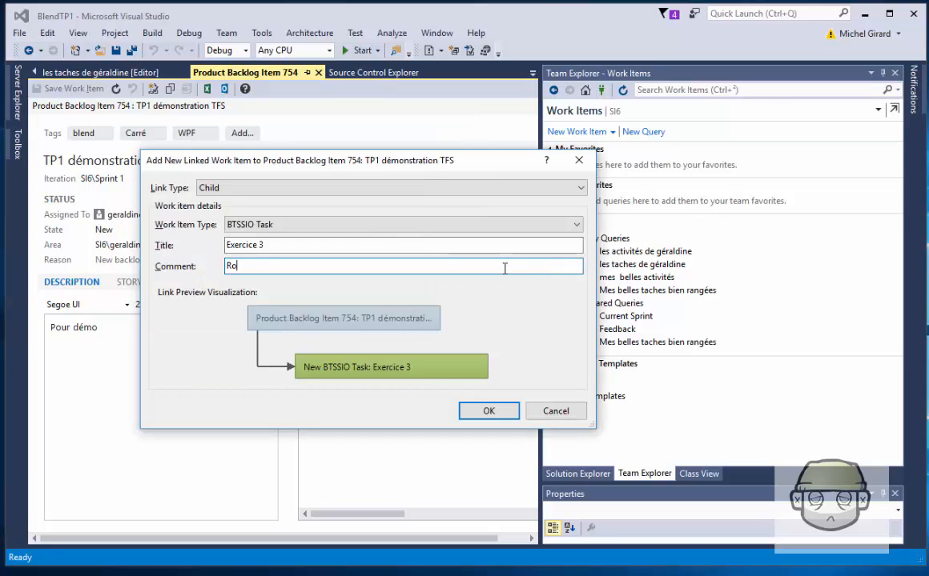
{"action": "type", "text": "Rond"}
{"action": "left_click", "coordinate": [492, 410]}
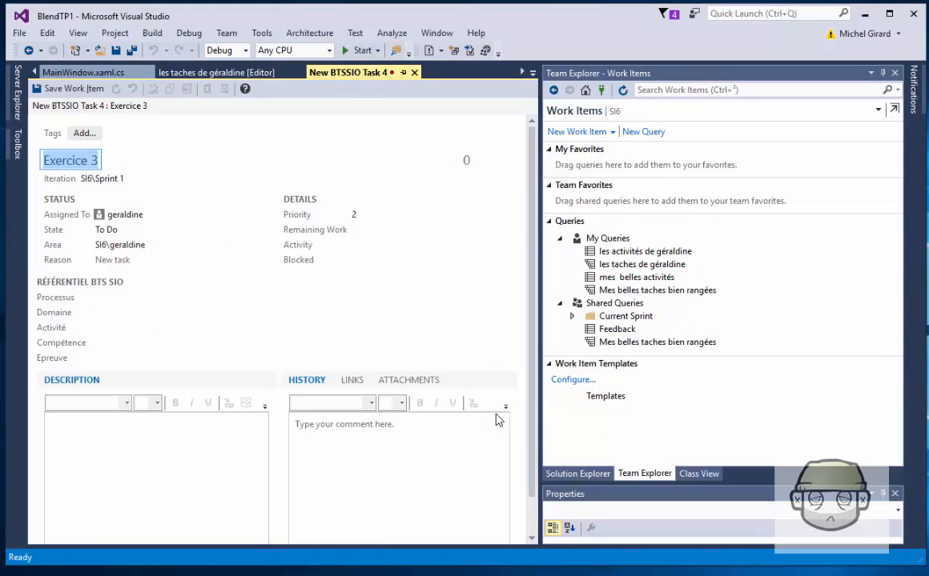
Set Exercice 3's Processus to "Conception et maintenance des solutions applicatives" and Domaine to "Conception et réalisation d'une solution applicative".
{"action": "left_click", "coordinate": [138, 299]}
{"action": "left_click", "coordinate": [143, 312]}
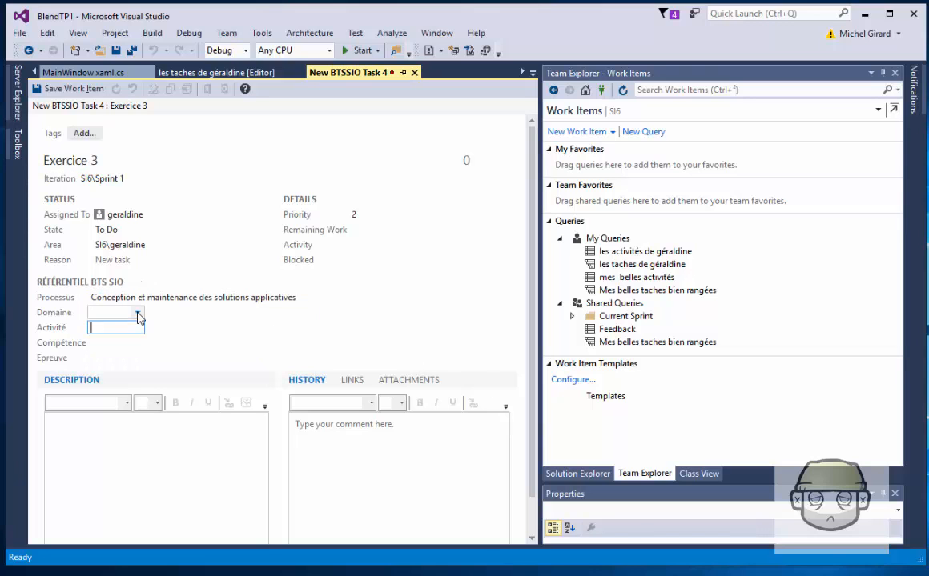
{"action": "left_click", "coordinate": [137, 313]}
{"action": "left_click", "coordinate": [136, 326]}
Set Exercice 3's Activité to "Conception ou adaptation de l'interface utilisateur d'une solution applicative" and Compétence to "Maquetter un élément de la solution applicative".
{"action": "left_click", "coordinate": [138, 327]}
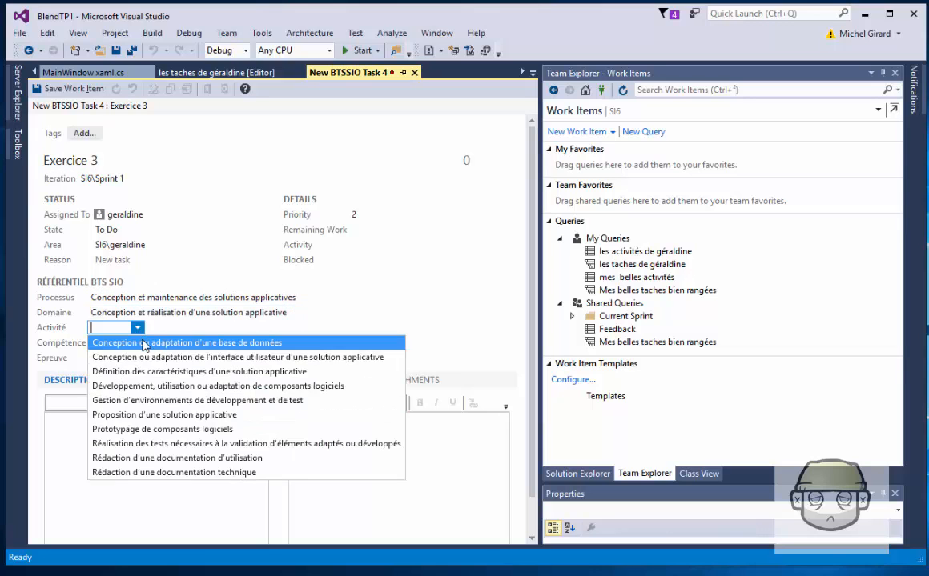
{"action": "left_click", "coordinate": [147, 357]}
{"action": "left_click", "coordinate": [137, 342]}
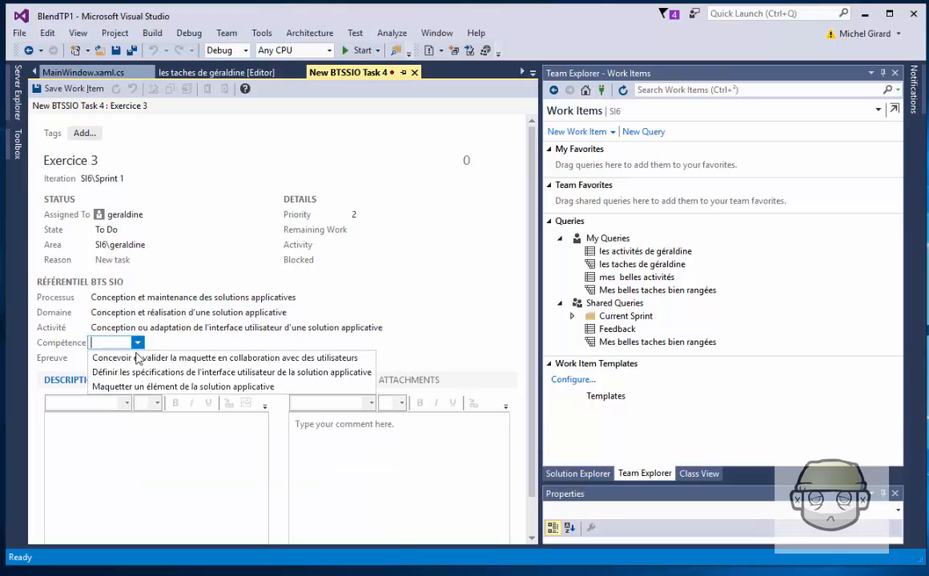
{"action": "left_click", "coordinate": [154, 388]}
Enter "rond" as the description of the Exercice 3 task and save the task.
{"action": "left_click", "coordinate": [151, 432]}
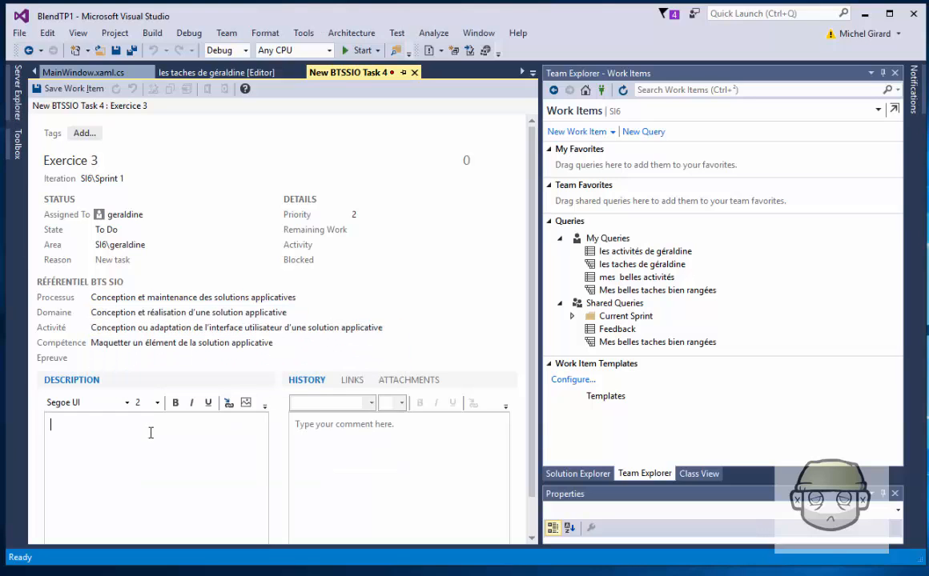
{"action": "type", "text": "v"}
{"action": "key", "text": "BackSpace"}
{"action": "left_click", "coordinate": [53, 86]}
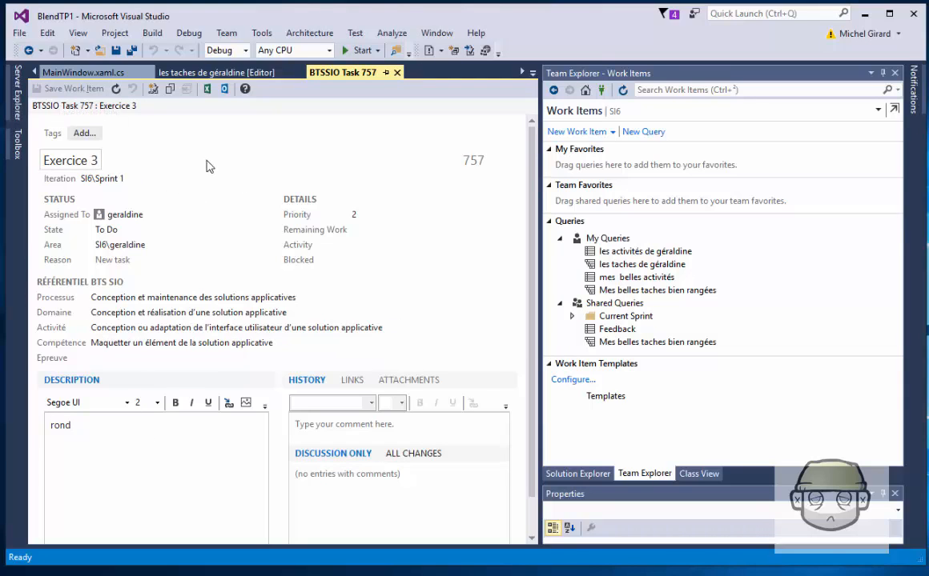
Run the student's task query again and enlarge its results area to show the whole work item tree.
{"action": "left_click", "coordinate": [228, 72]}
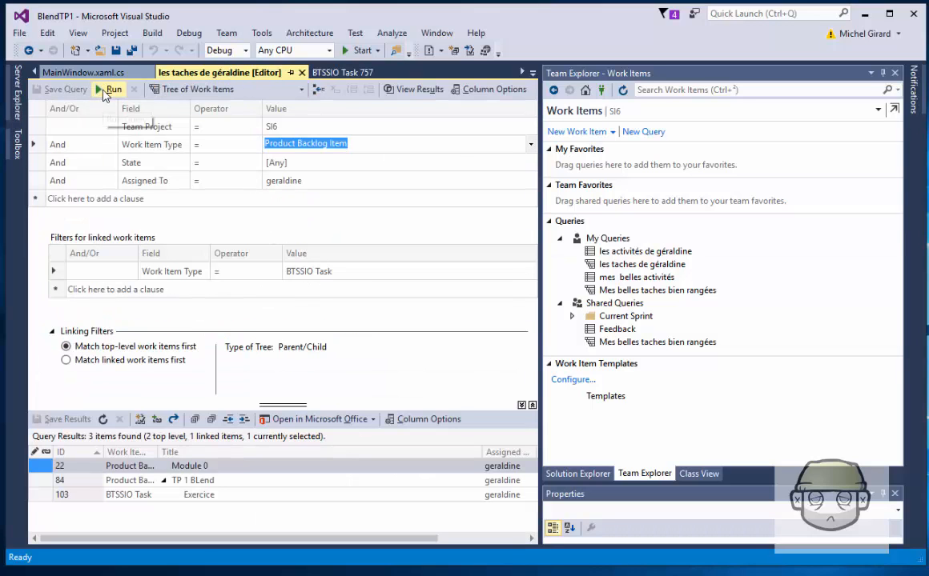
{"action": "left_click", "coordinate": [107, 89]}
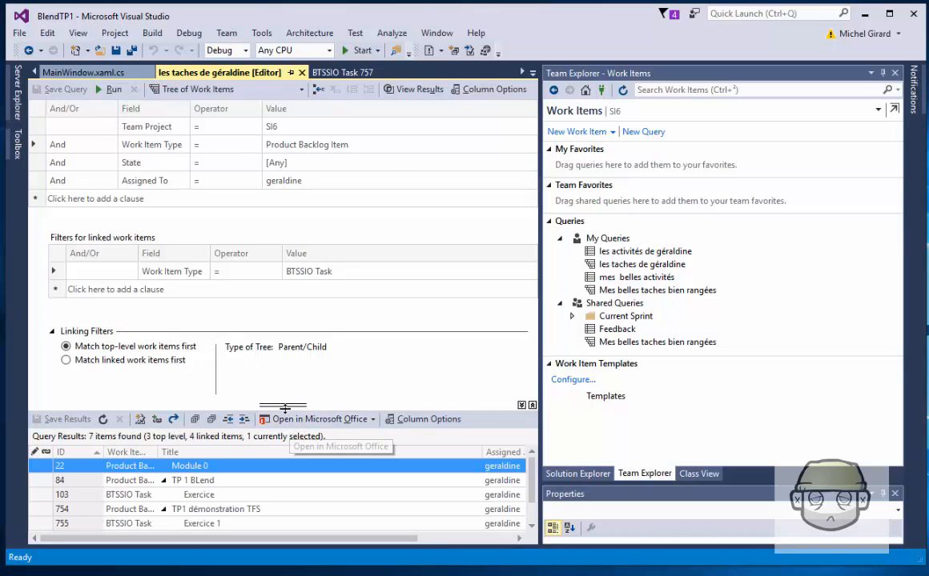
{"action": "left_click_drag", "start_coordinate": [282, 405], "coordinate": [268, 276]}
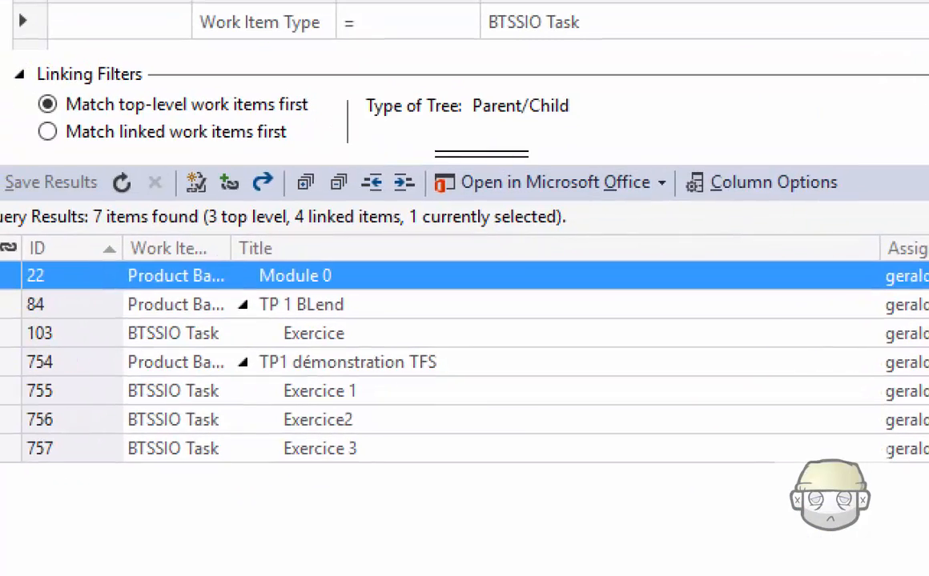
{"action": "left_click_drag", "start_coordinate": [3, 343], "coordinate": [318, 425]}
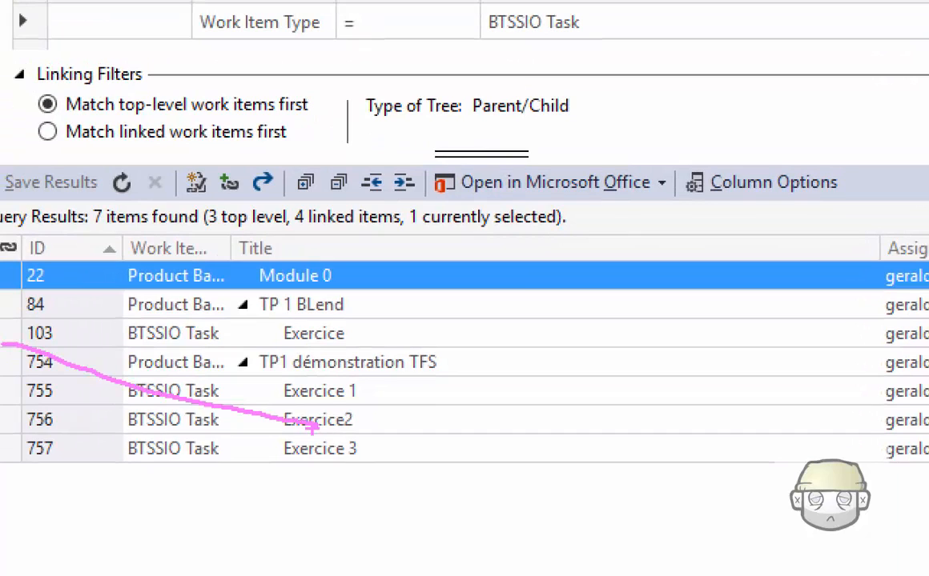
{"action": "key", "text": "e"}
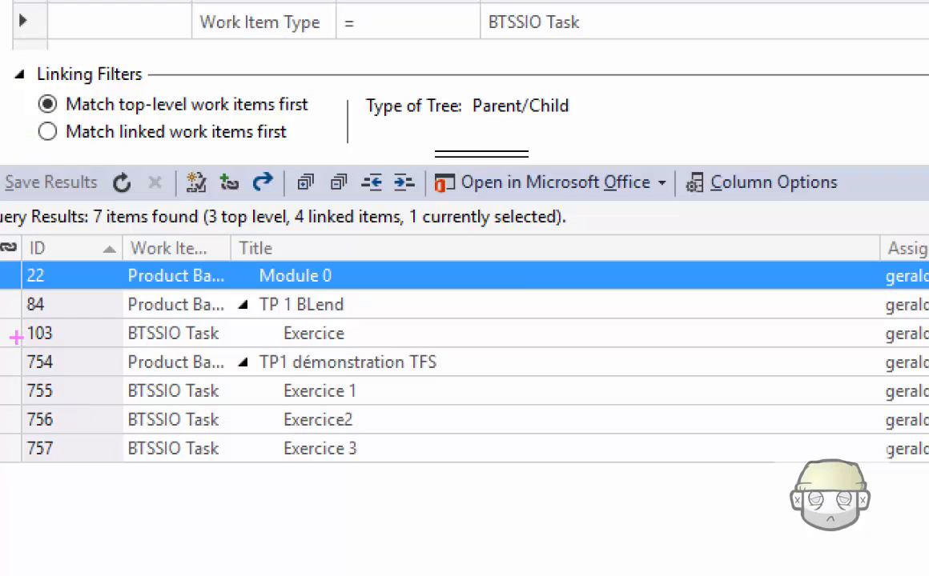
Narrow the Title column of the query results and examine the states of the three tasks under TP1 démonstration TFS.
{"action": "mouse_move", "coordinate": [16, 337]}
{"action": "left_mouse_down"}
{"action": "mouse_move", "coordinate": [471, 440]}
{"action": "mouse_move", "coordinate": [574, 513]}
{"action": "left_mouse_up"}
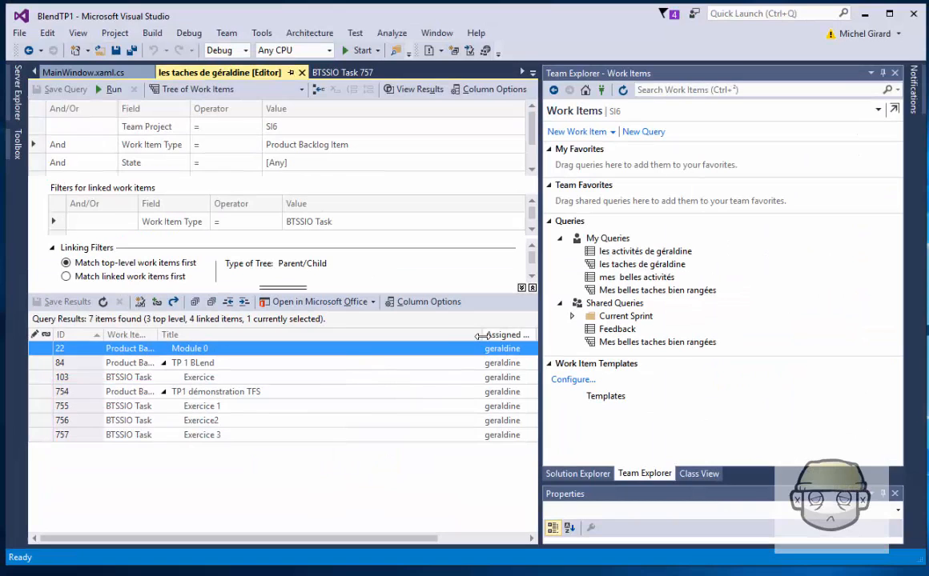
{"action": "left_click_drag", "start_coordinate": [483, 335], "coordinate": [298, 337]}
{"action": "left_click", "coordinate": [380, 406]}
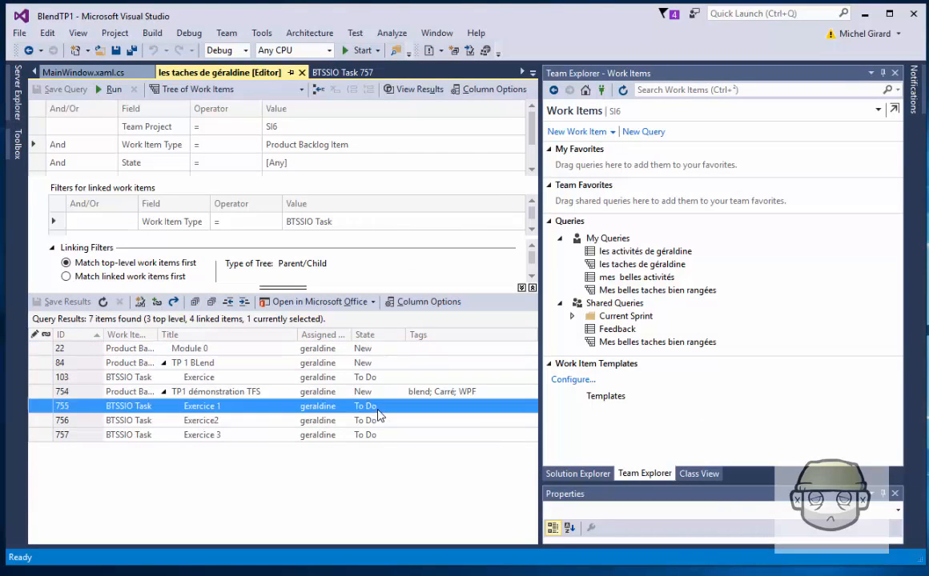
{"action": "left_click", "coordinate": [360, 421]}
{"action": "left_click", "coordinate": [374, 435]}
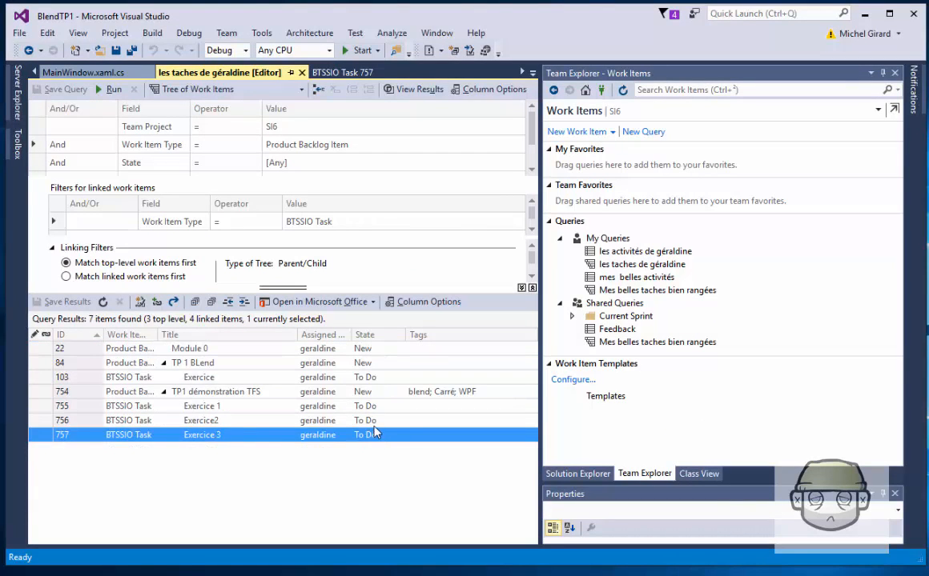
{"action": "left_click", "coordinate": [373, 421]}
{"action": "left_click", "coordinate": [372, 408]}
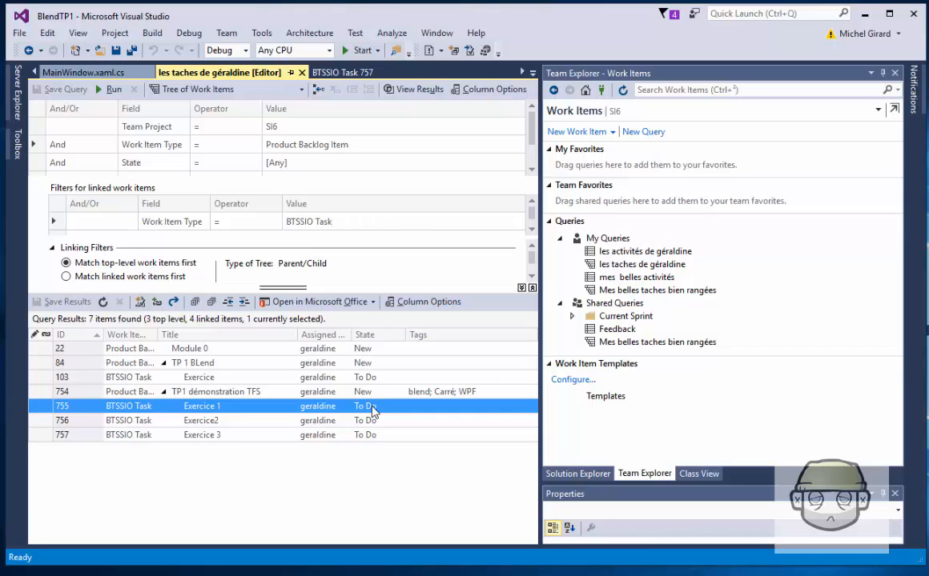
Start a check-in of the BlendTP1 solution, saving its changes, and link the TP1 démonstration TFS backlog item to it.
{"action": "left_click", "coordinate": [596, 474]}
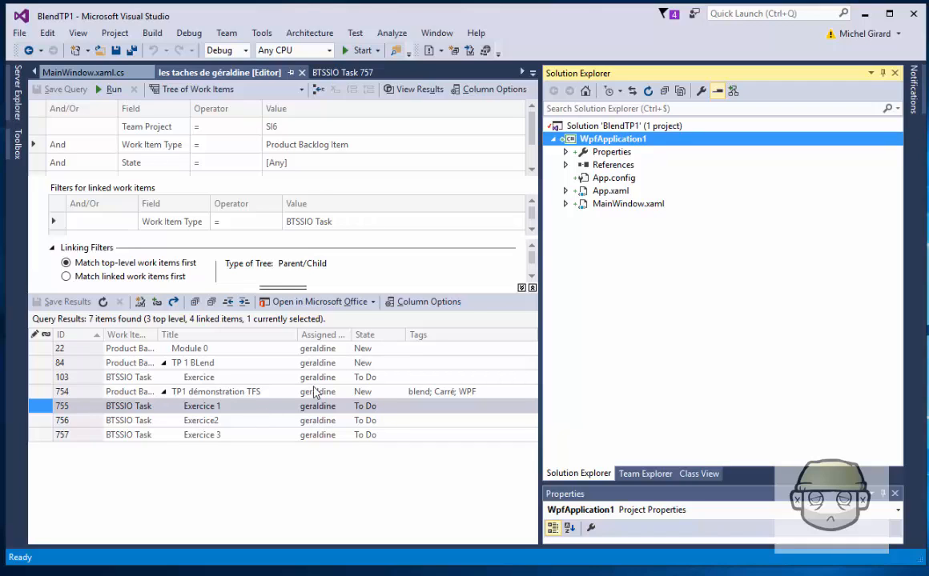
{"action": "right_click", "coordinate": [615, 125]}
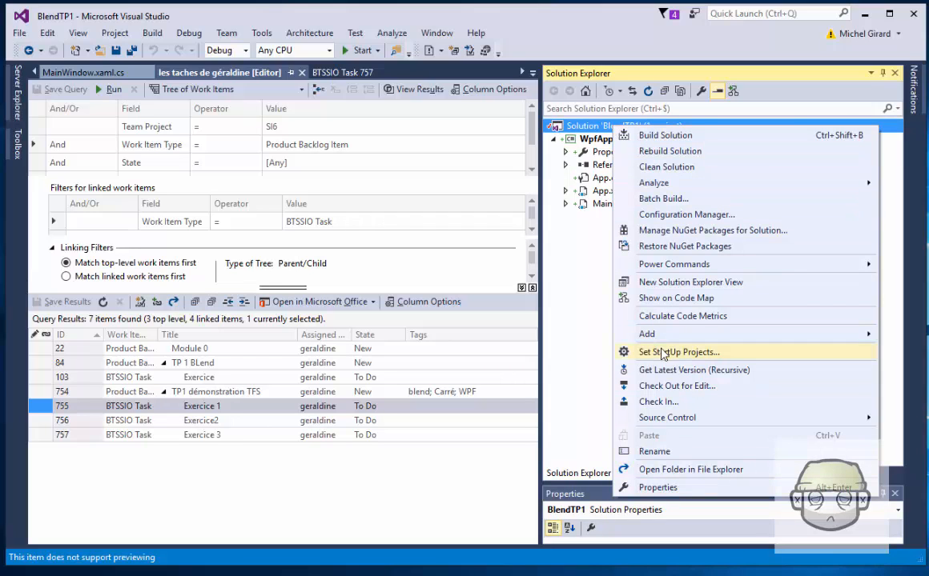
{"action": "left_click", "coordinate": [668, 389]}
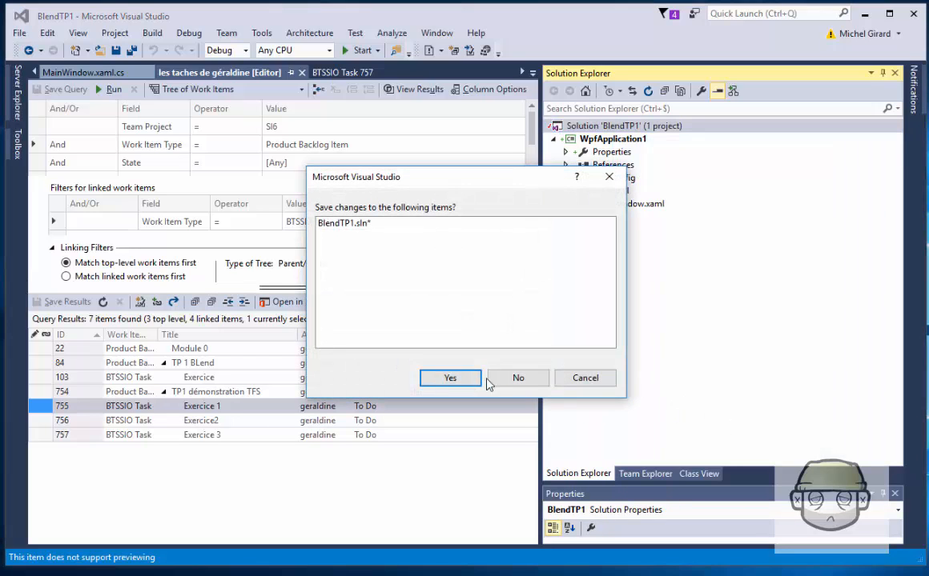
{"action": "left_click", "coordinate": [451, 378]}
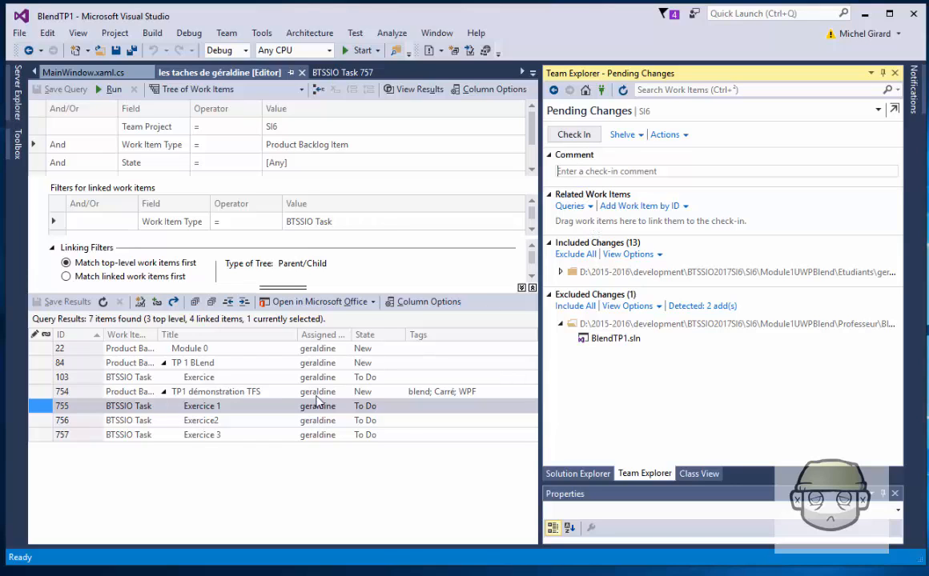
{"action": "left_click_drag", "start_coordinate": [148, 393], "coordinate": [599, 228]}
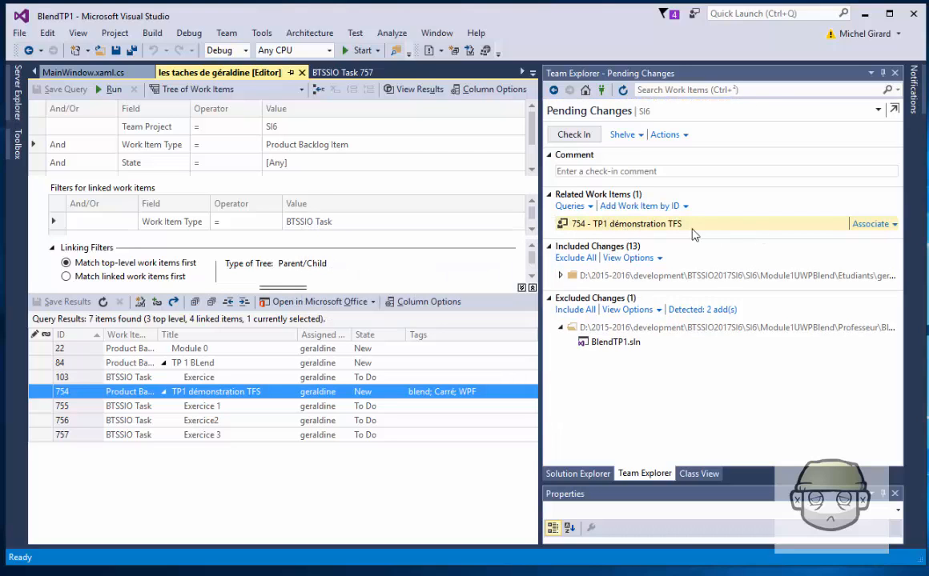
Check in the included changes with the comment "Création de la solution et début du développement".
{"action": "left_click", "coordinate": [605, 171]}
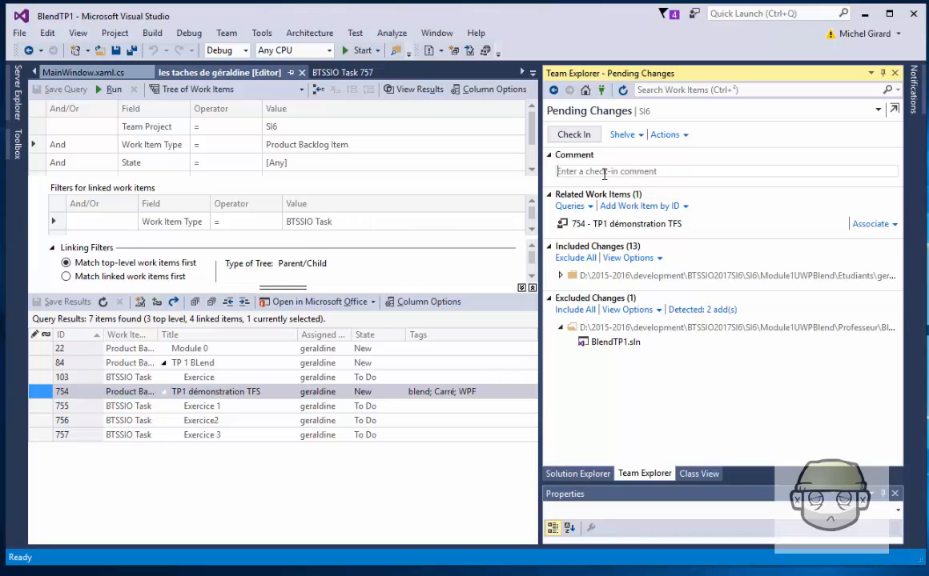
{"action": "type", "text": "Créatio"}
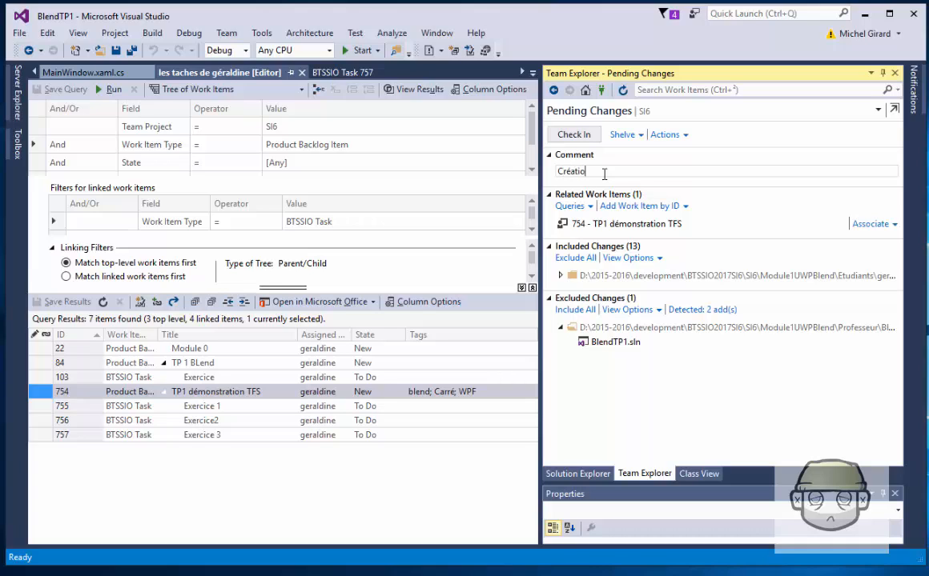
{"action": "type", "text": "n de la solution et début d"}
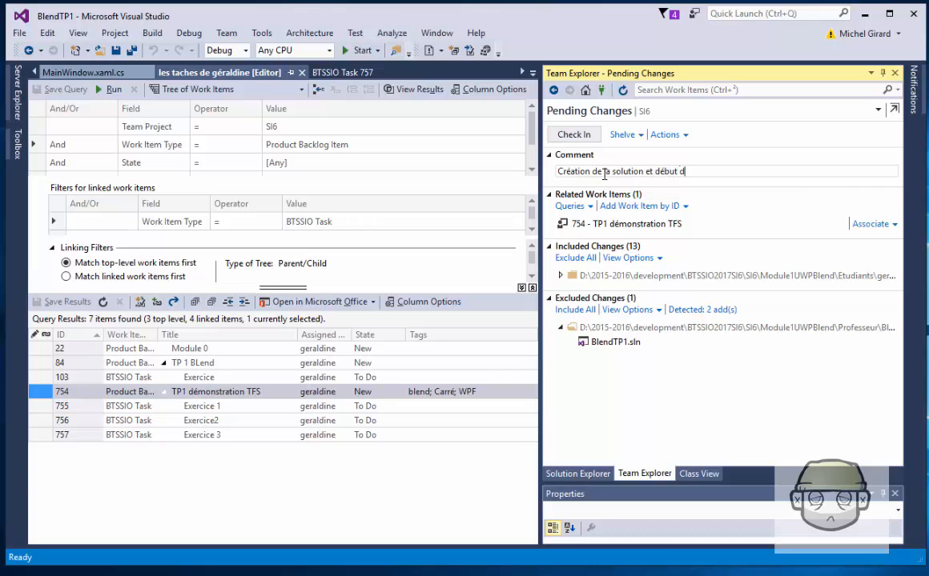
{"action": "type", "text": "u développement"}
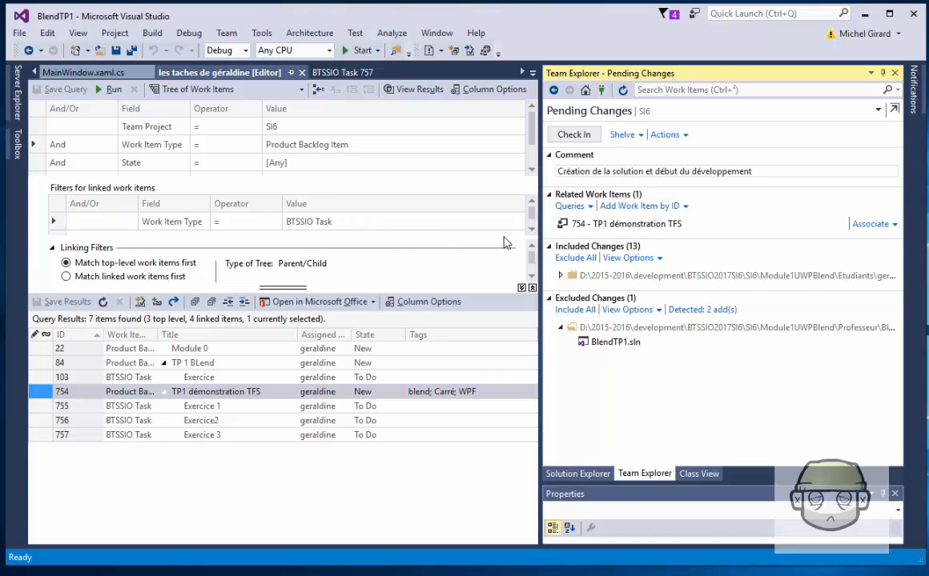
{"action": "left_click", "coordinate": [573, 140]}
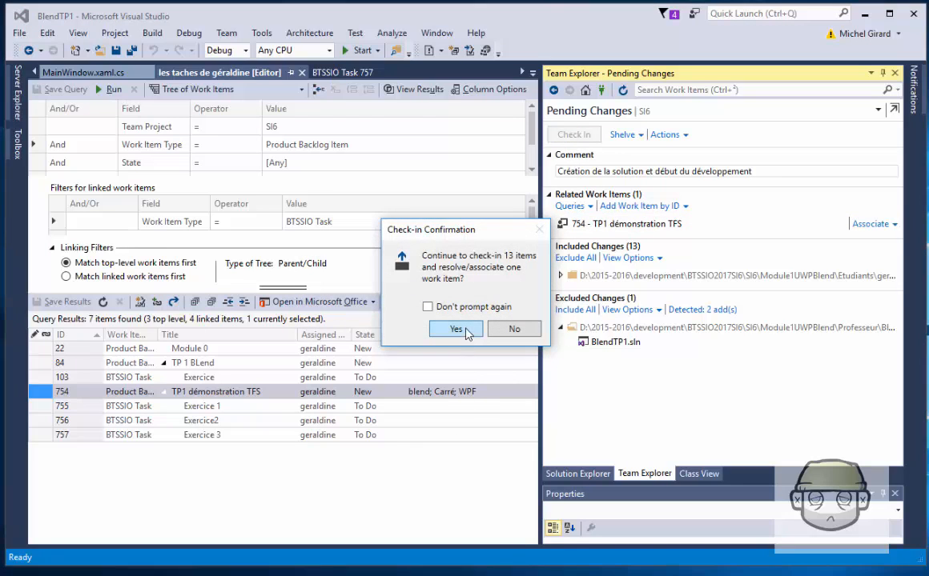
{"action": "left_click", "coordinate": [456, 329]}
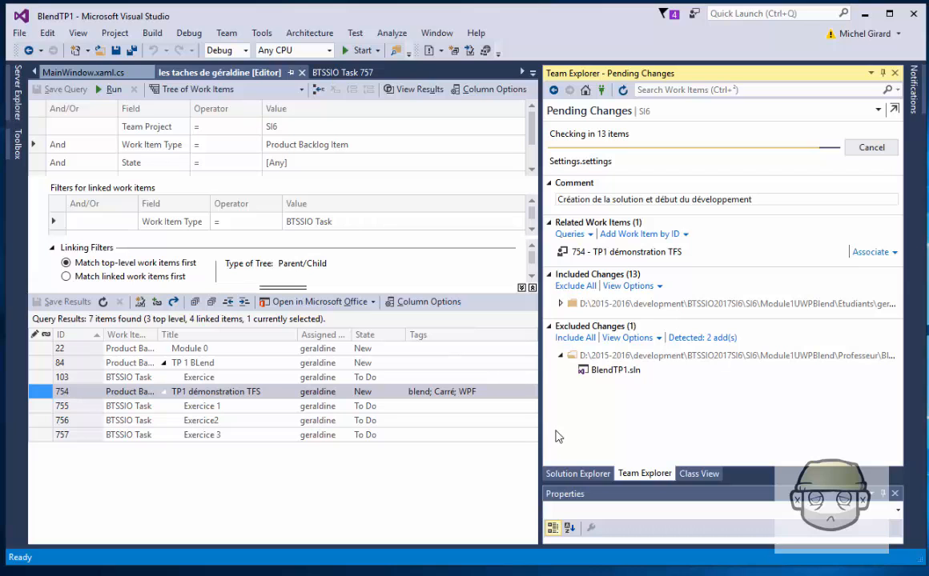
Add a Button element with Content "Button" inside the Grid of MainWindow.xaml and save the file.
{"action": "left_click", "coordinate": [588, 473]}
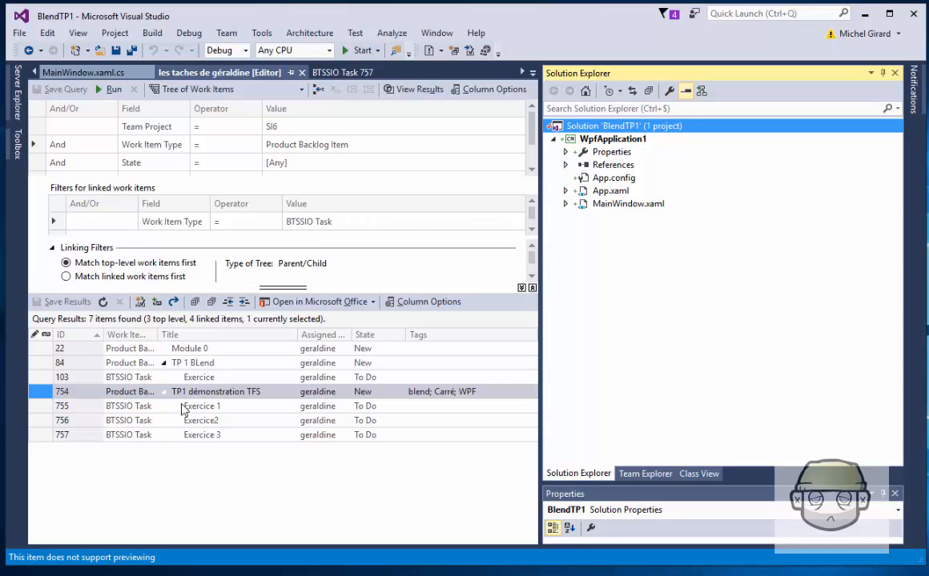
{"action": "double_click", "coordinate": [616, 205]}
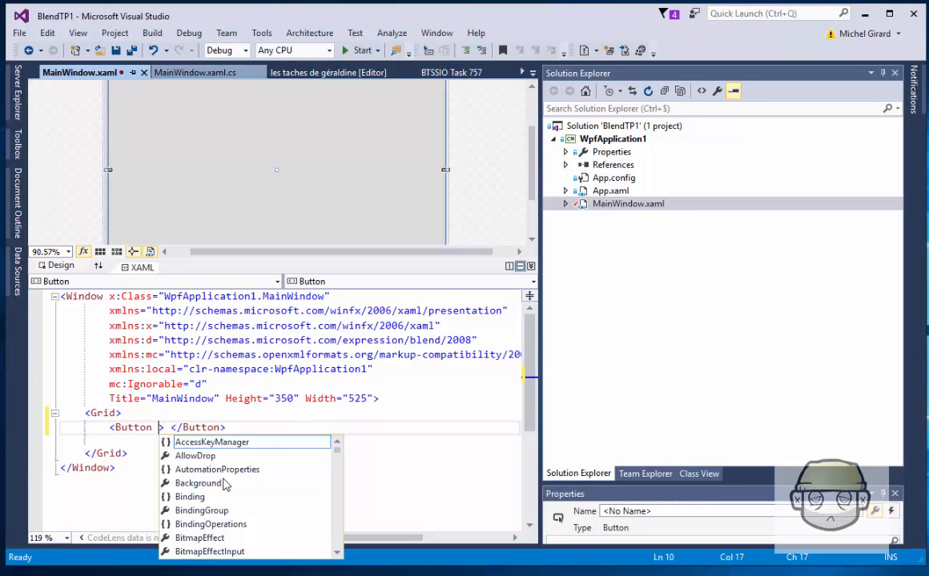
{"action": "type", "text": "con"}
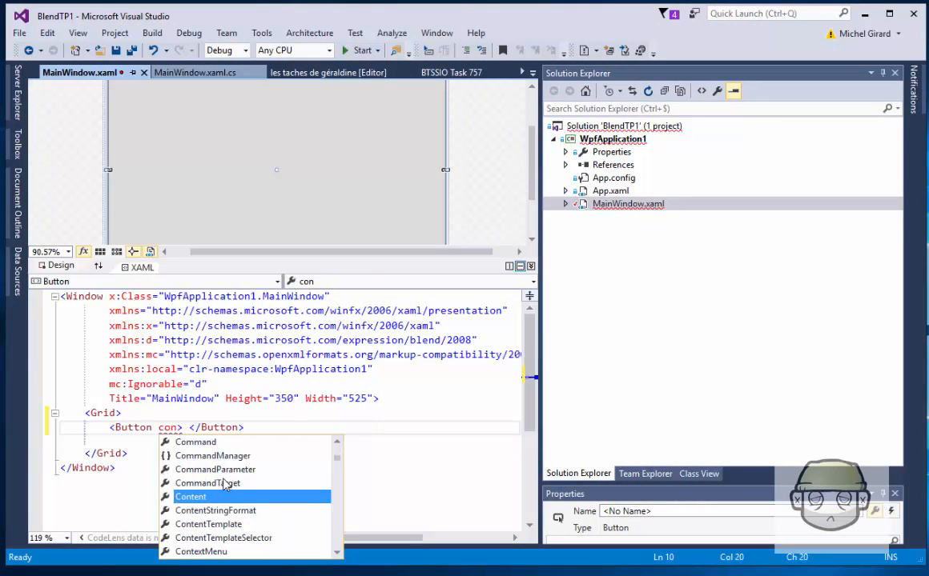
{"action": "key", "text": "Tab"}
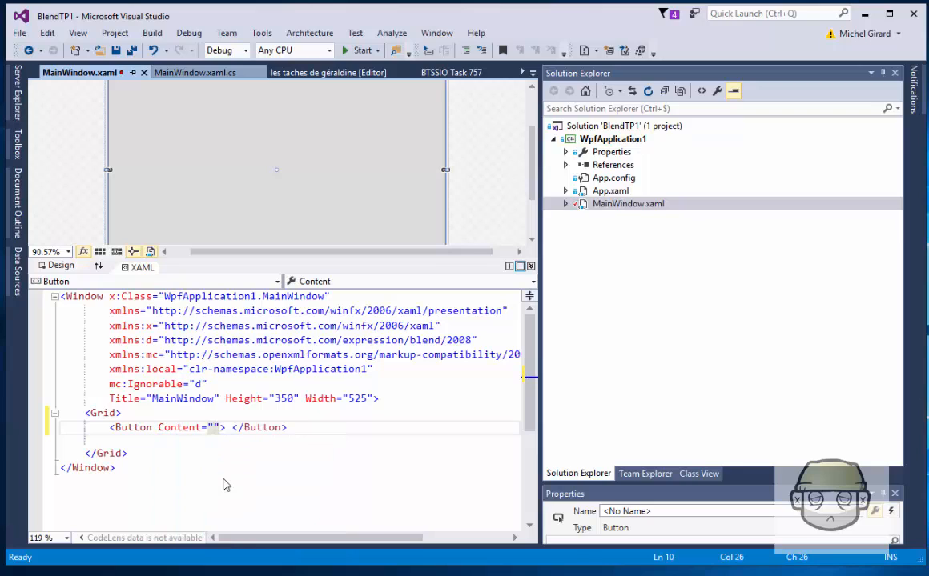
{"action": "type", "text": "Button"}
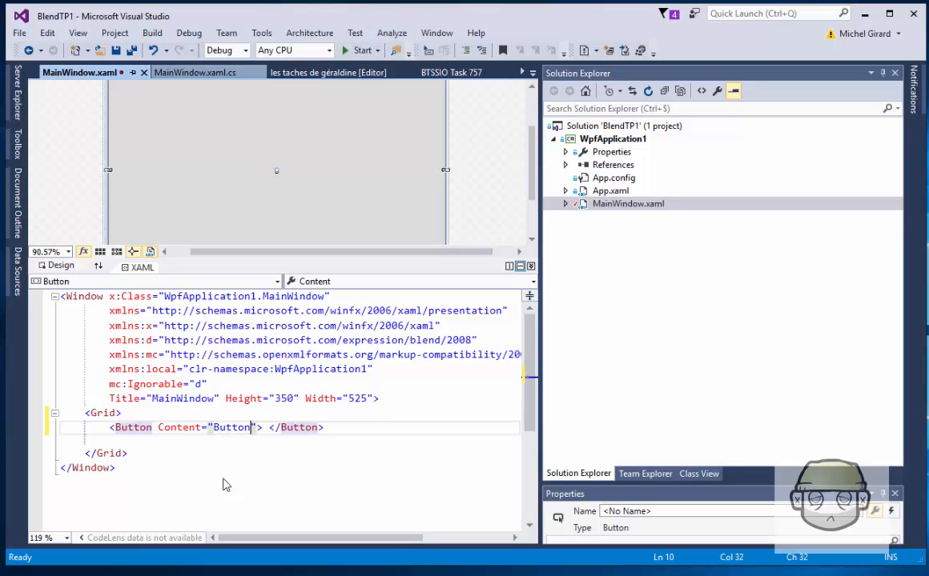
{"action": "left_click", "coordinate": [302, 369]}
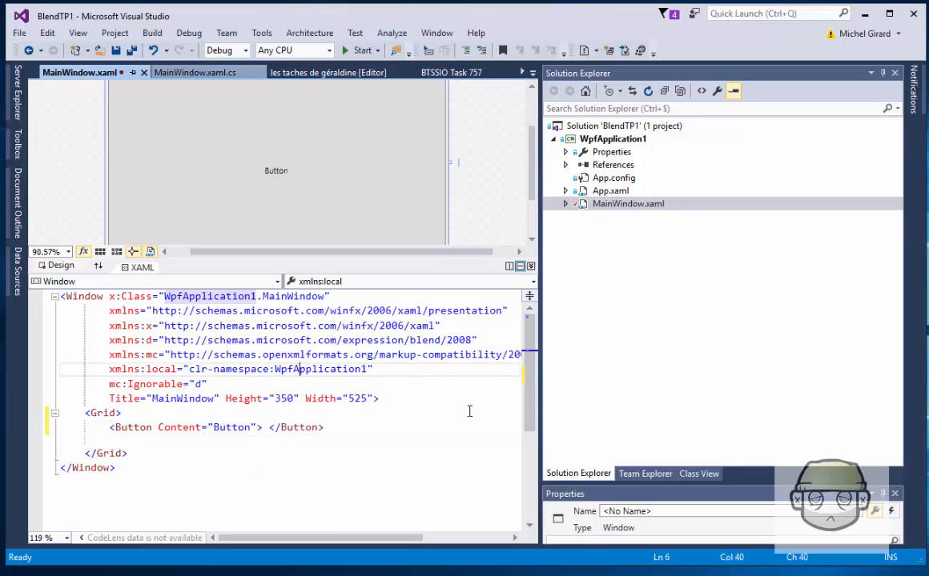
{"action": "key", "text": "ctrl+s"}
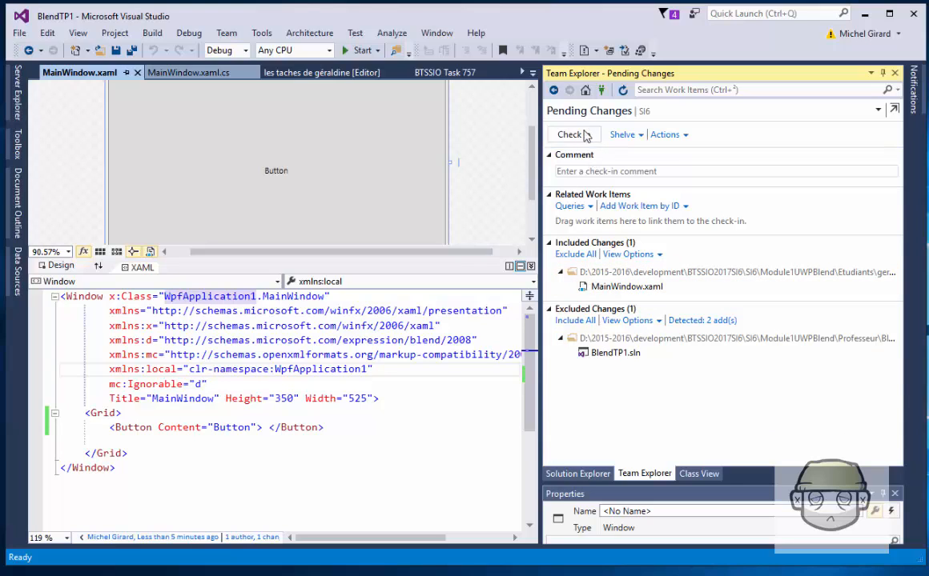
Link the Exercice 1 task from the query results to the pending check-in of MainWindow.xaml.
{"action": "left_click", "coordinate": [352, 73]}
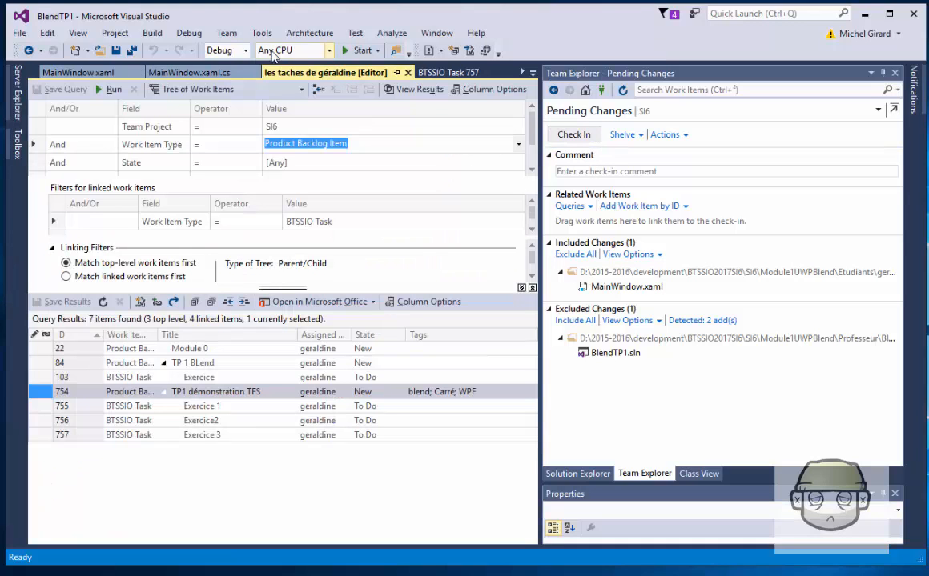
{"action": "left_click", "coordinate": [292, 406]}
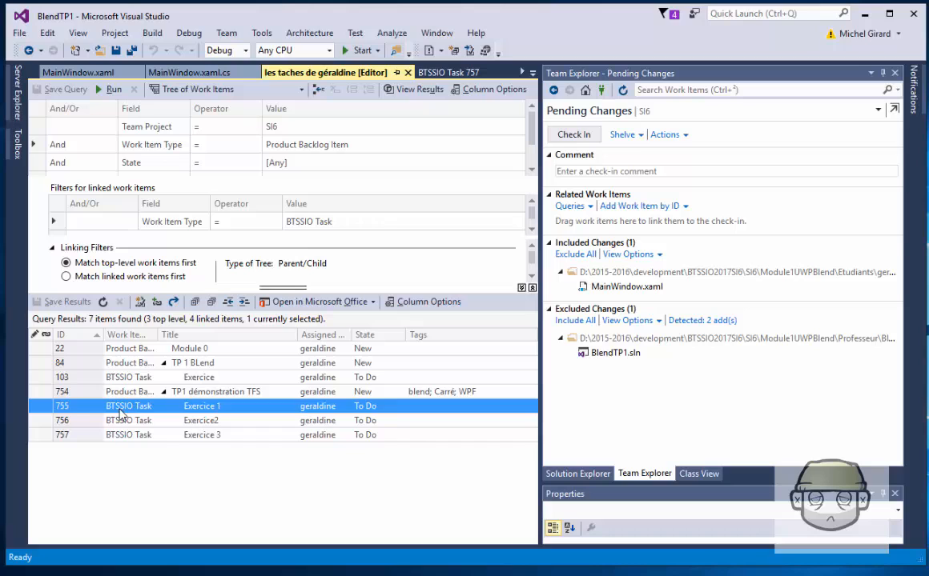
{"action": "left_click_drag", "start_coordinate": [120, 411], "coordinate": [577, 226]}
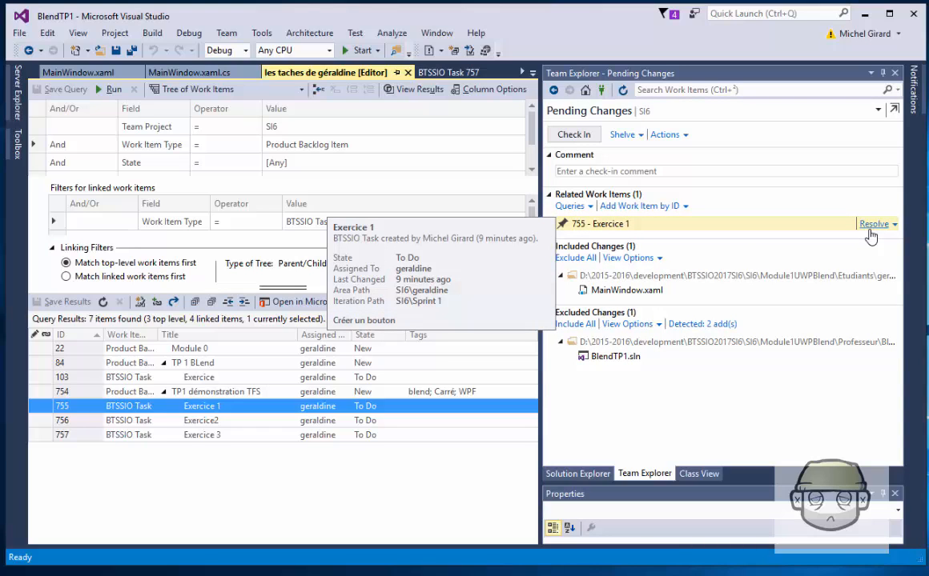
Check in the MainWindow.xaml change with the comment "Création d'un bouton", resolving the Exercice 1 task.
{"action": "left_click", "coordinate": [596, 171]}
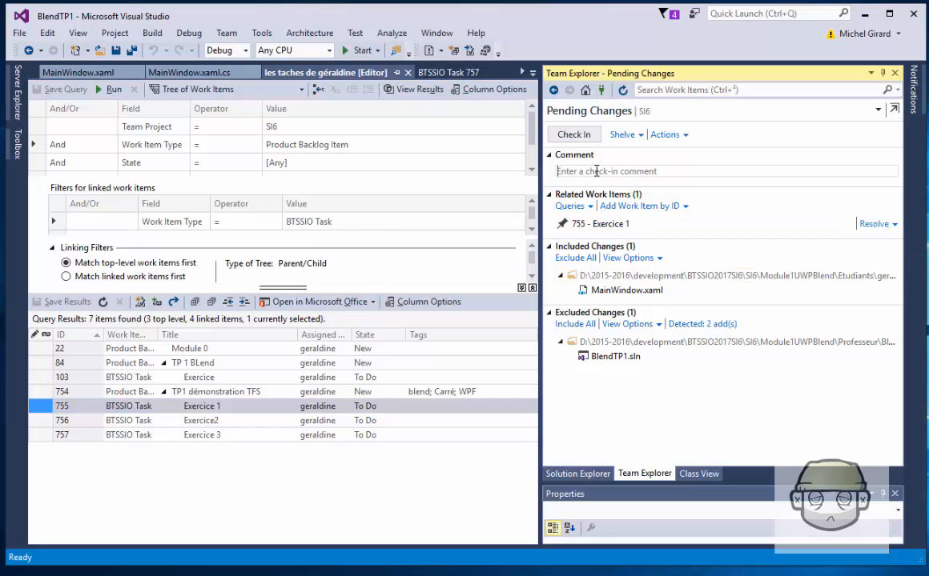
{"action": "type", "text": "Création d'un bouton"}
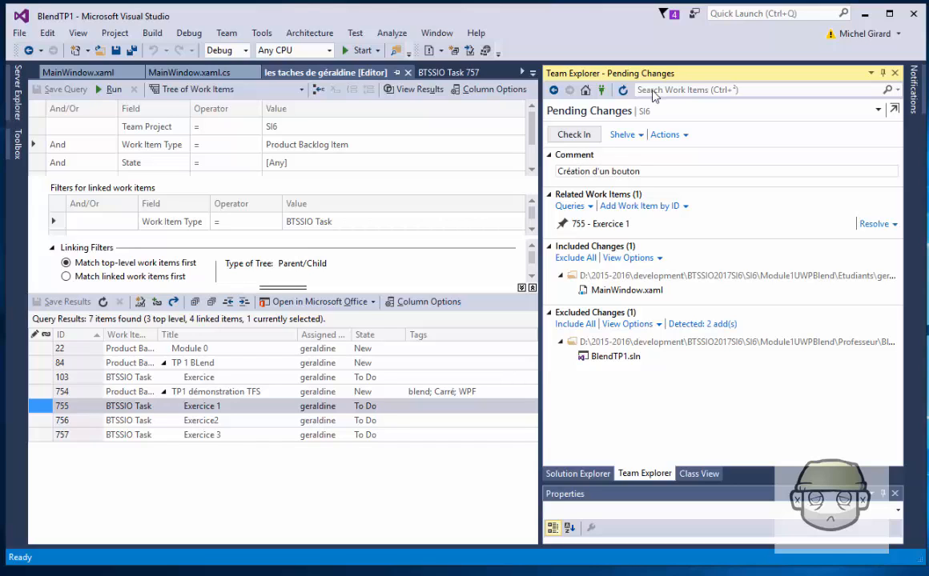
{"action": "left_click", "coordinate": [575, 136]}
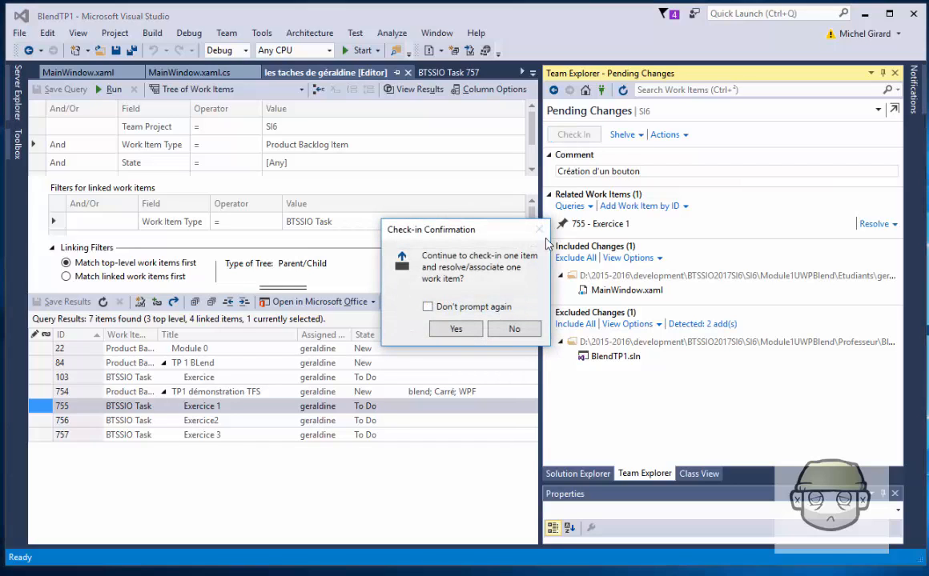
{"action": "left_click", "coordinate": [454, 329]}
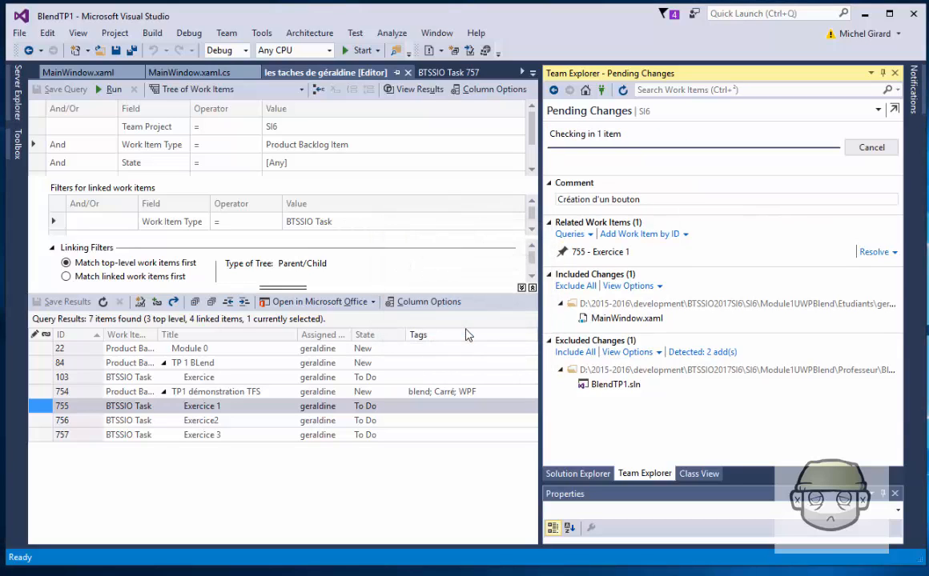
Run the student's task query again and check the state of the Exercice 1 task.
{"action": "left_click", "coordinate": [112, 89]}
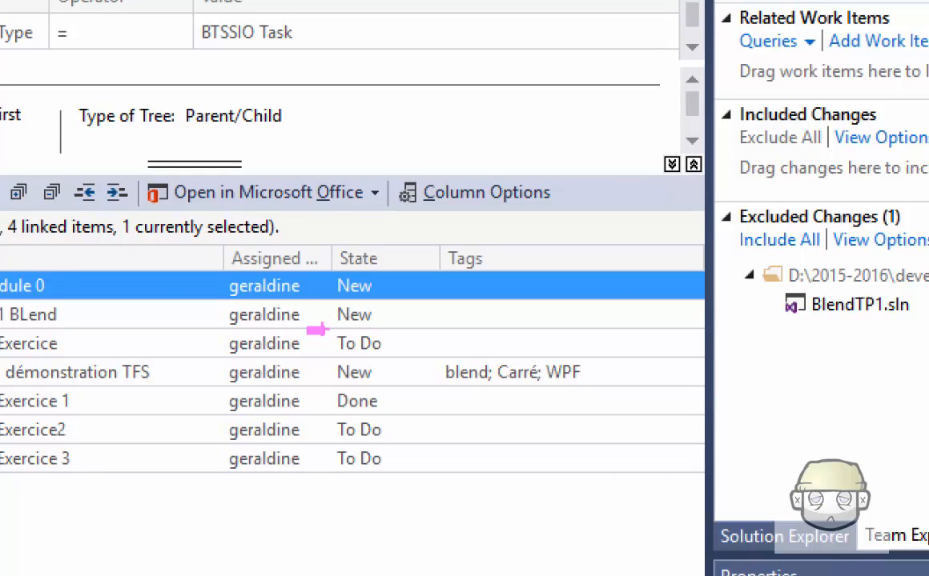
{"action": "left_click_drag", "start_coordinate": [320, 378], "coordinate": [417, 421]}
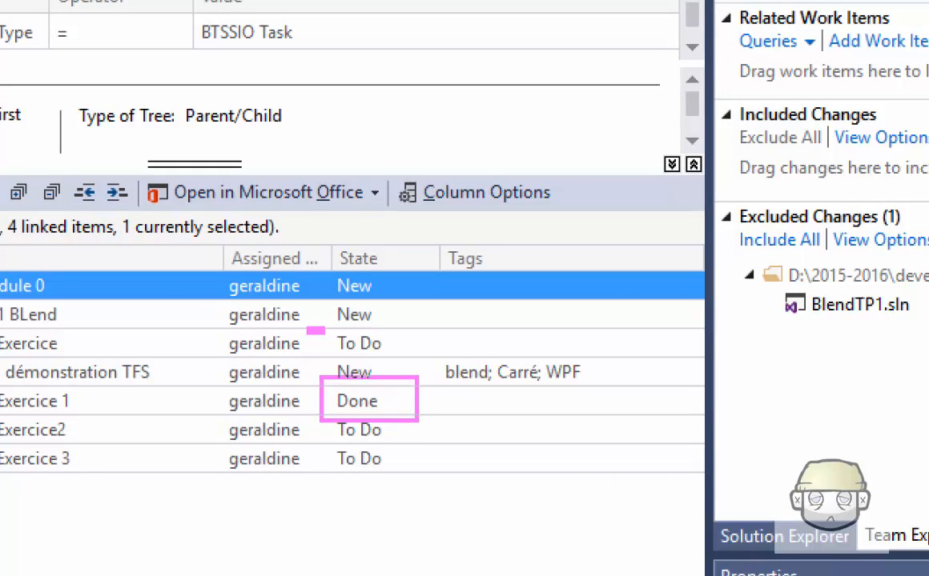
{"action": "key", "text": "Escape"}
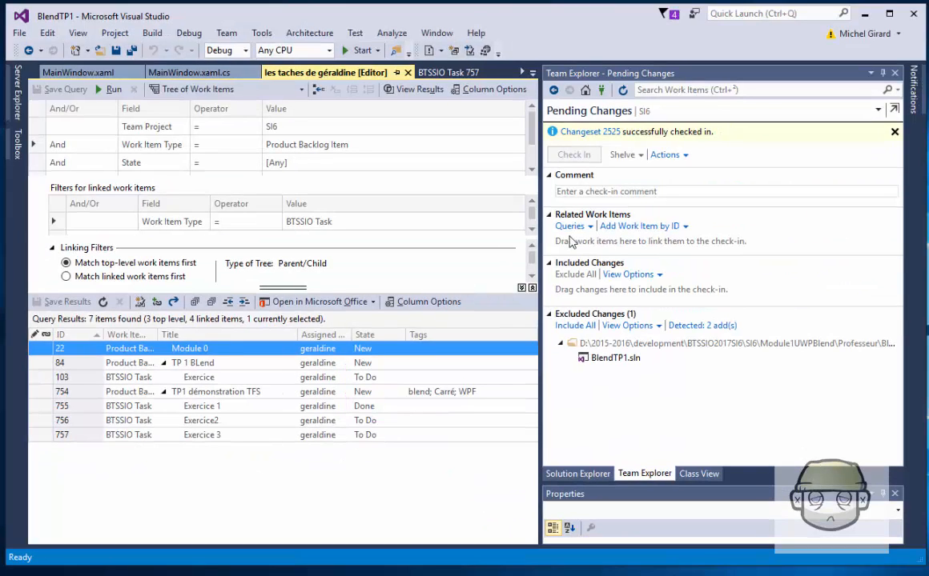
Insert a Rectangle element below the Button inside the Grid of MainWindow.xaml.
{"action": "left_click", "coordinate": [190, 75]}
{"action": "left_click", "coordinate": [84, 72]}
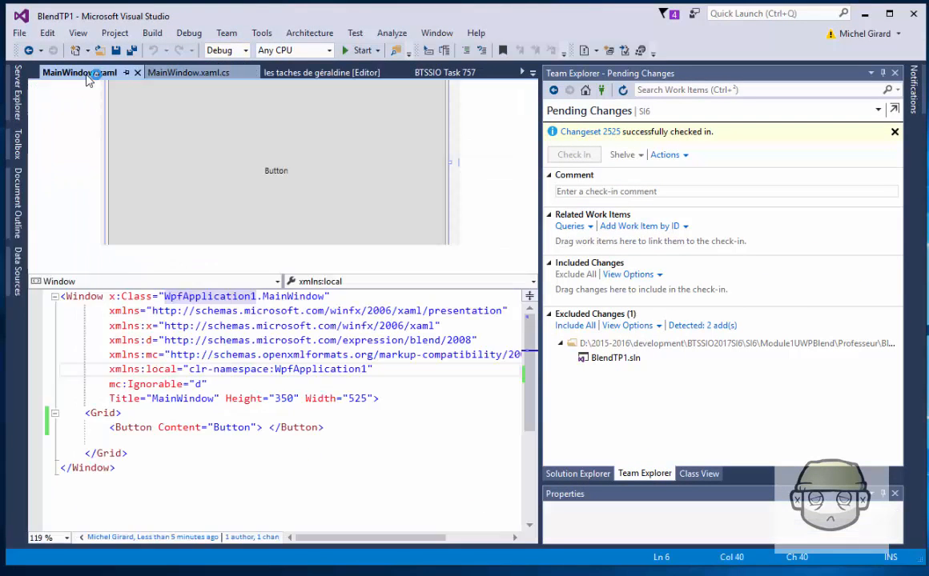
{"action": "left_click", "coordinate": [350, 429]}
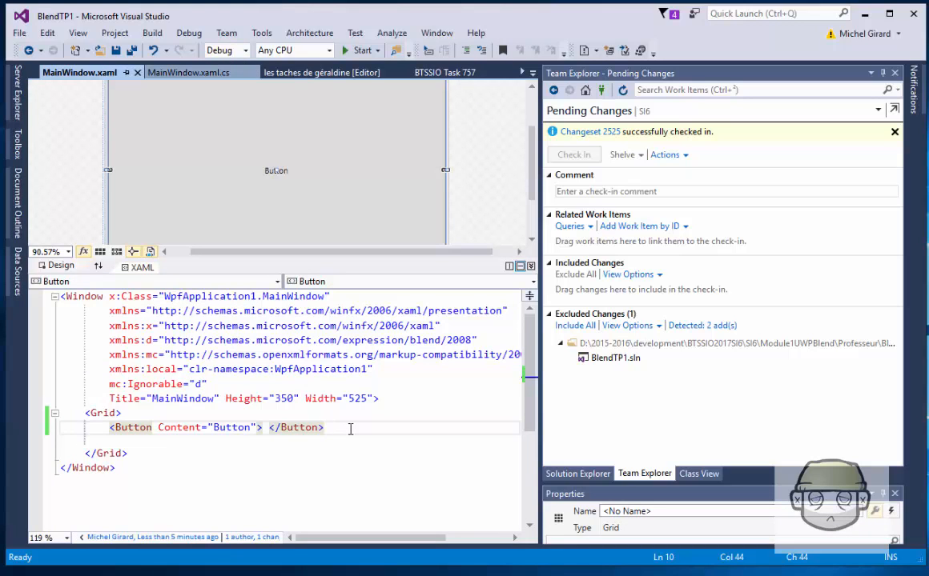
{"action": "key", "text": "Return"}
{"action": "type", "text": "<rec"}
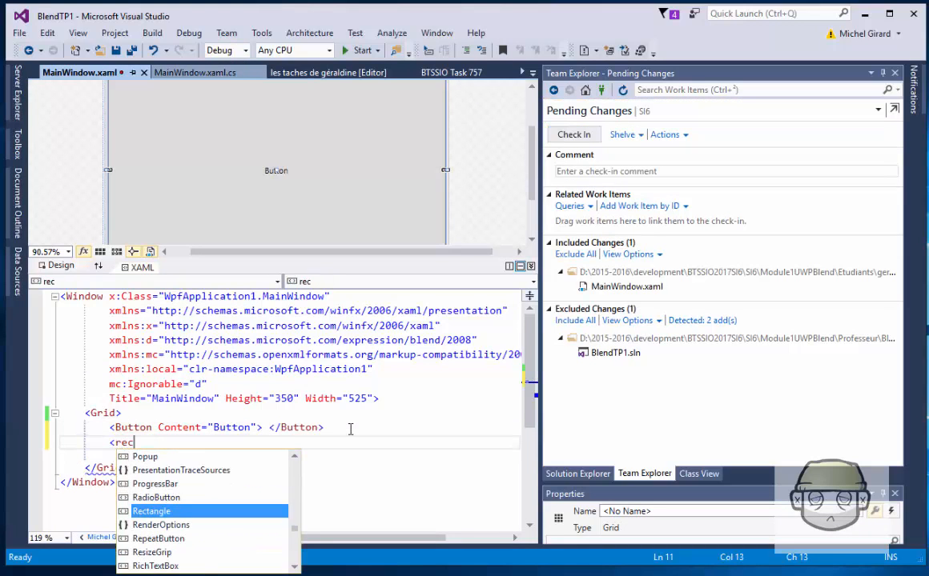
{"action": "key", "text": "Tab"}
{"action": "type", "text": ">"}
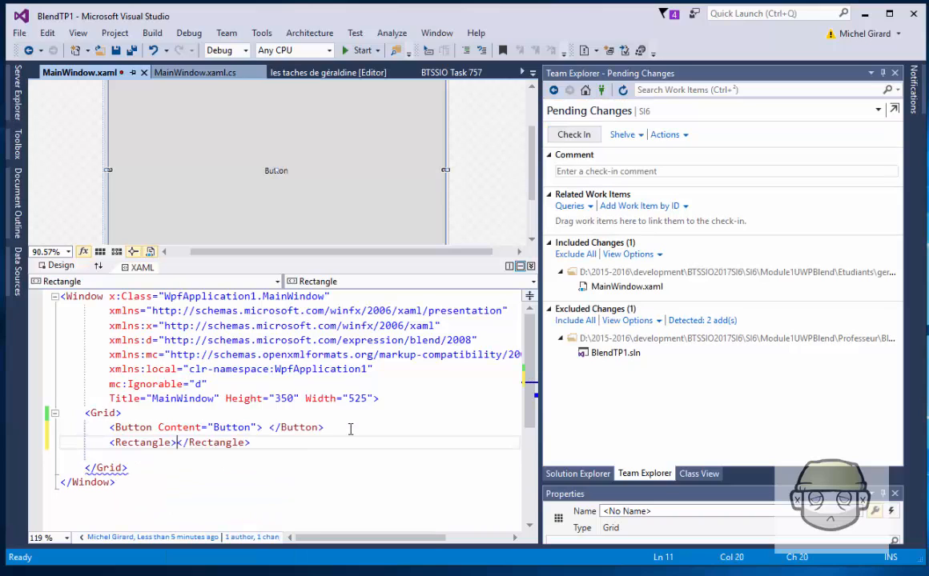
Give the Rectangle element the attributes Width="100" and Height="100".
{"action": "type", "text": " wit"}
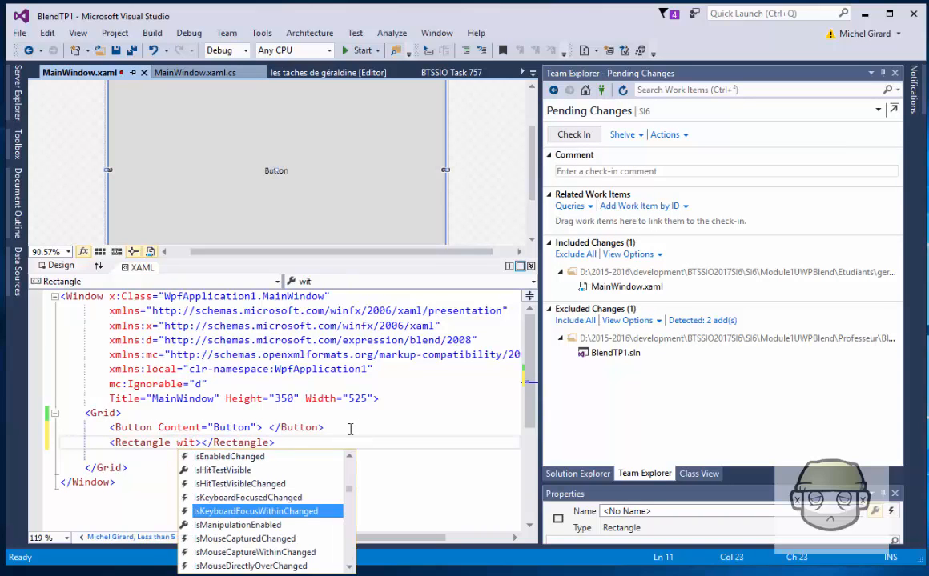
{"action": "type", "text": "h"}
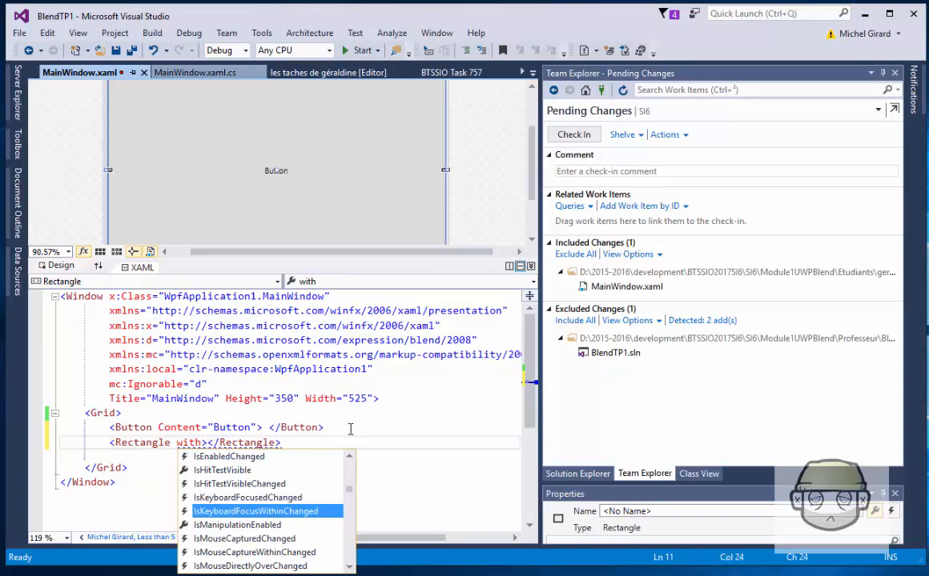
{"action": "key", "text": "BackSpace"}
{"action": "key", "text": "BackSpace"}
{"action": "type", "text": "dt"}
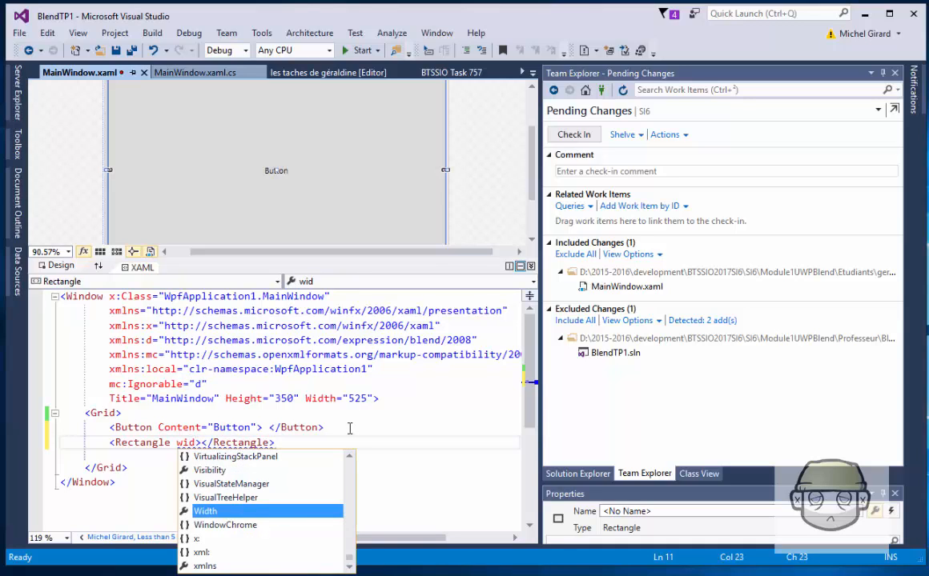
{"action": "key", "text": "Tab"}
{"action": "type", "text": "100\""}
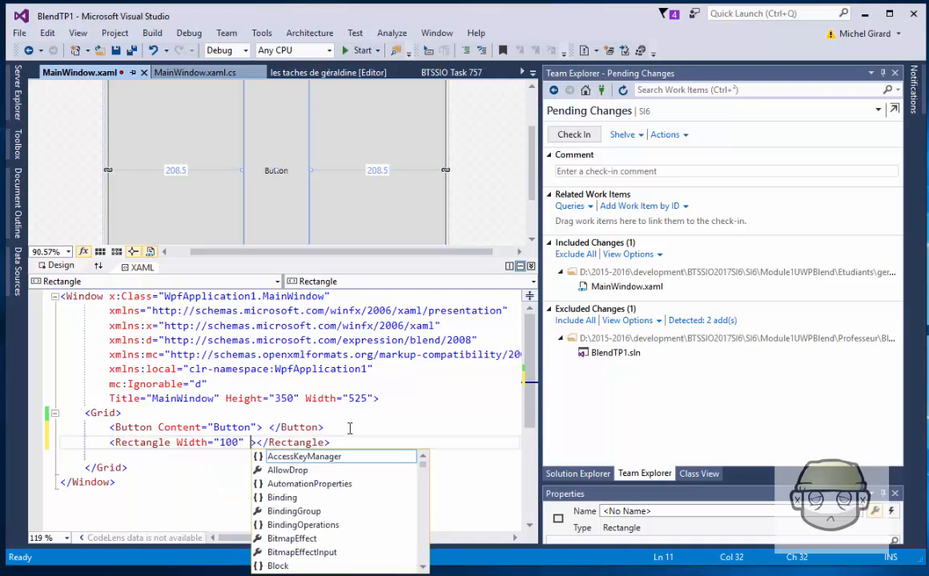
{"action": "type", "text": " Height"}
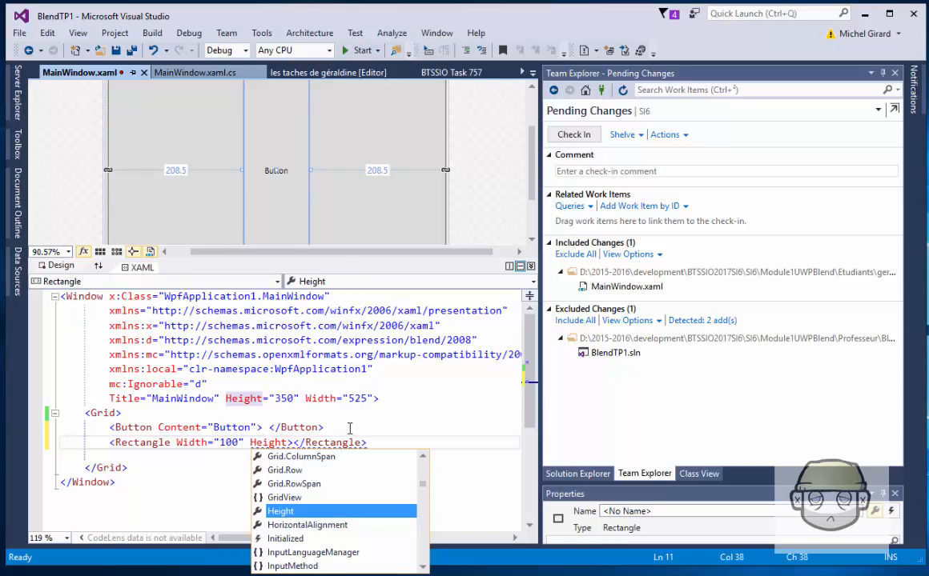
{"action": "type", "text": "=\"100"}
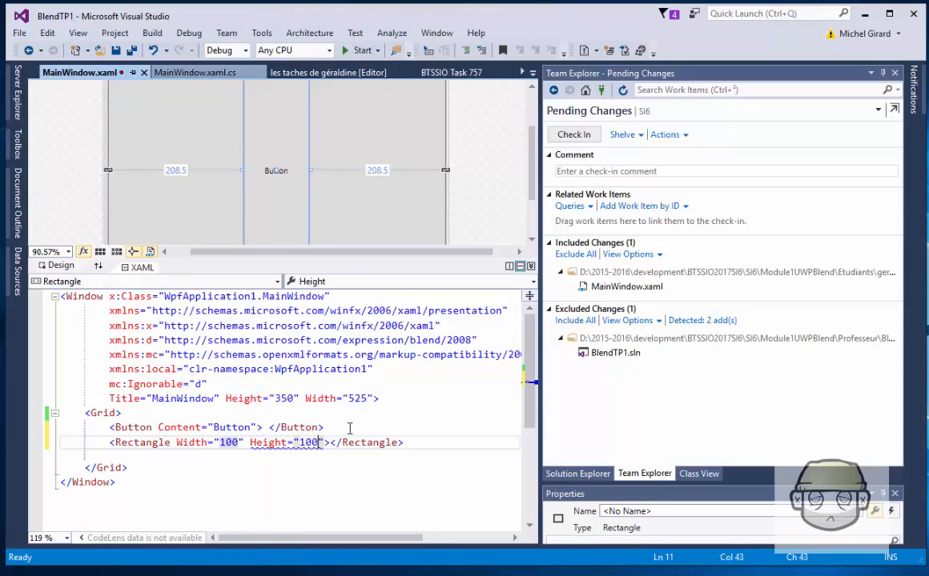
{"action": "left_click", "coordinate": [356, 427]}
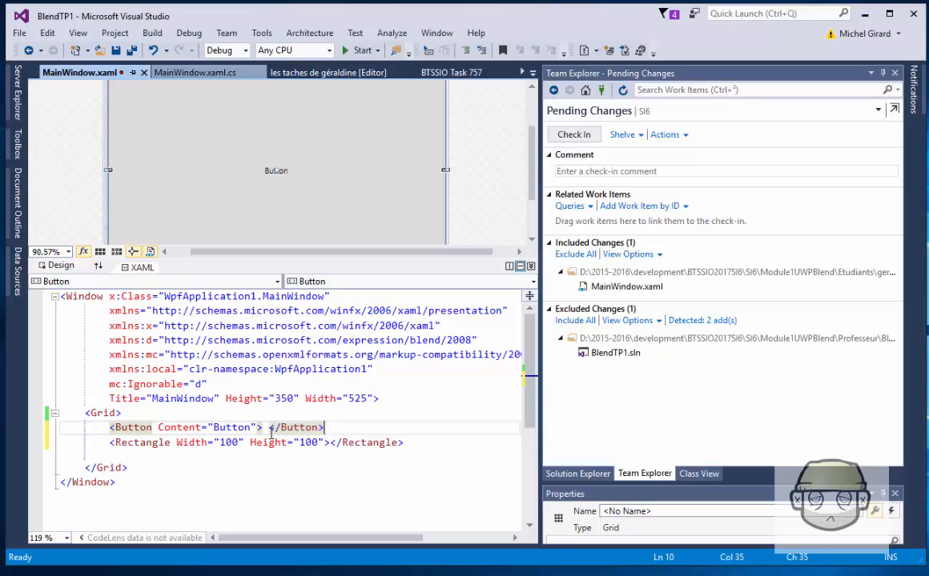
{"action": "left_click", "coordinate": [325, 443]}
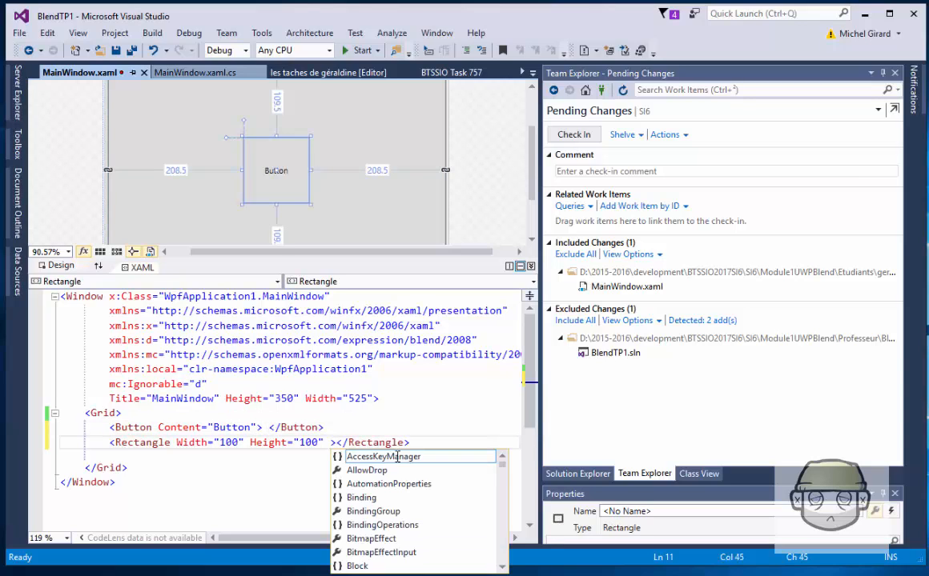
{"action": "type", "text": "ba"}
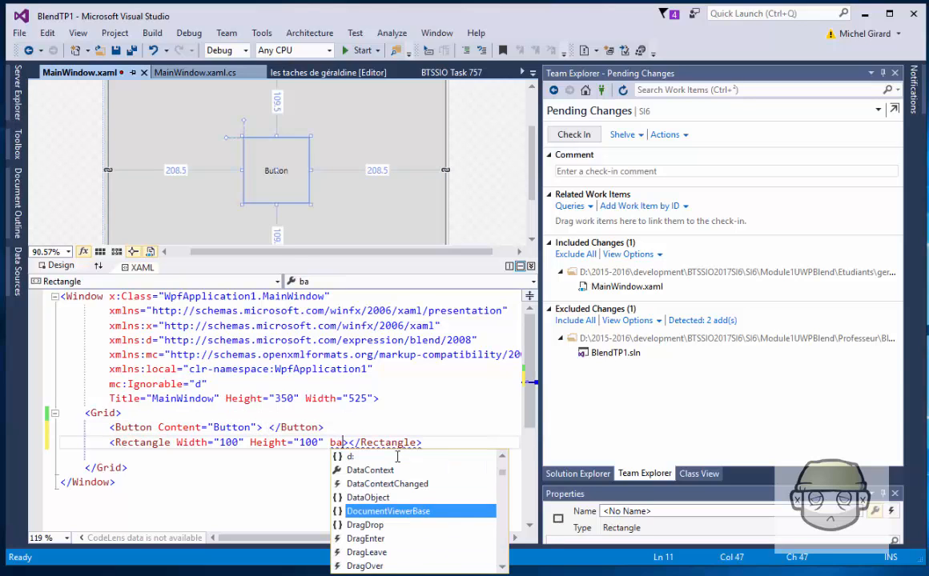
{"action": "key", "text": "BackSpace"}
{"action": "key", "text": "BackSpace"}
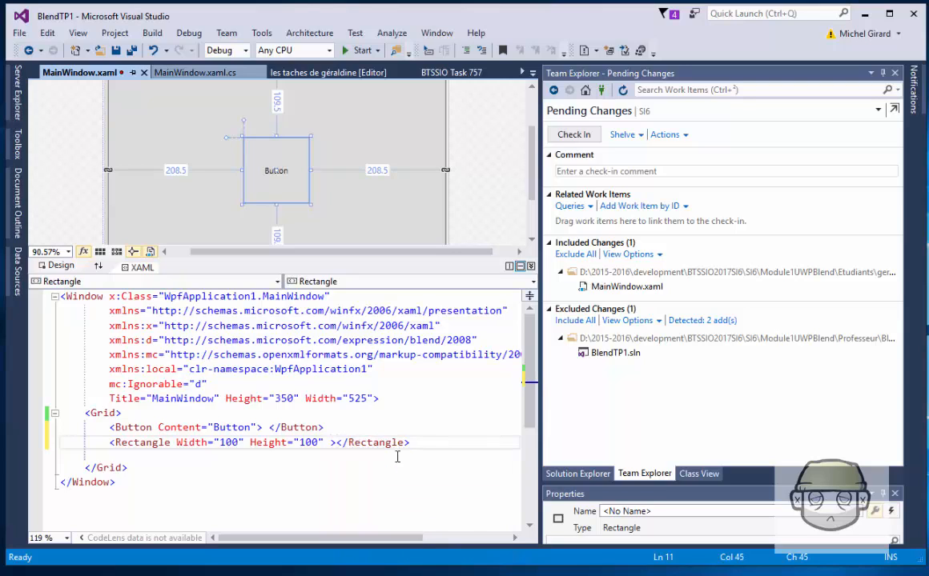
{"action": "type", "text": "br"}
{"action": "key", "text": "BackSpace"}
{"action": "key", "text": "BackSpace"}
{"action": "left_click", "coordinate": [512, 398]}
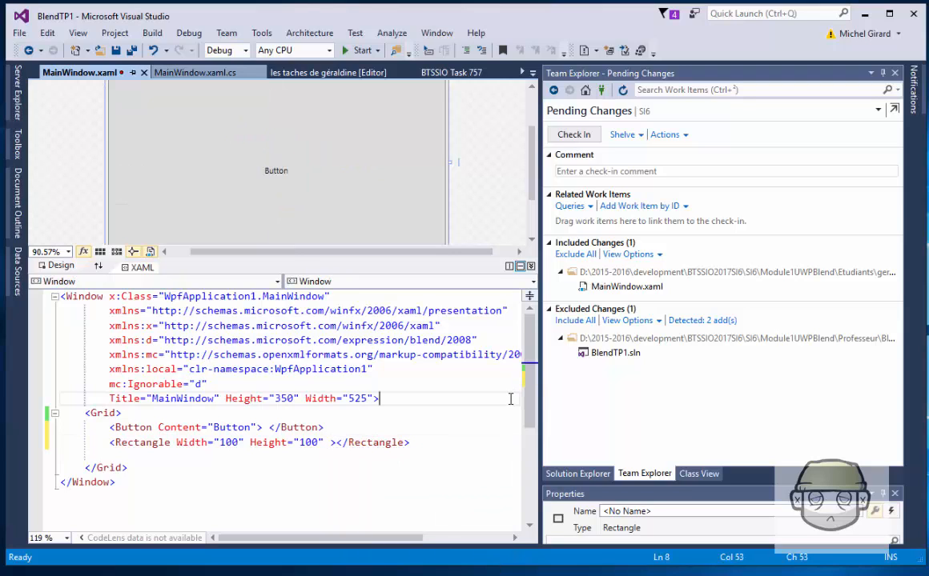
Move the rectangle in the designer beside and below the button's label, to a Margin of about 327,157,90,62.
{"action": "left_click", "coordinate": [264, 148]}
{"action": "left_click_drag", "start_coordinate": [258, 146], "coordinate": [336, 176]}
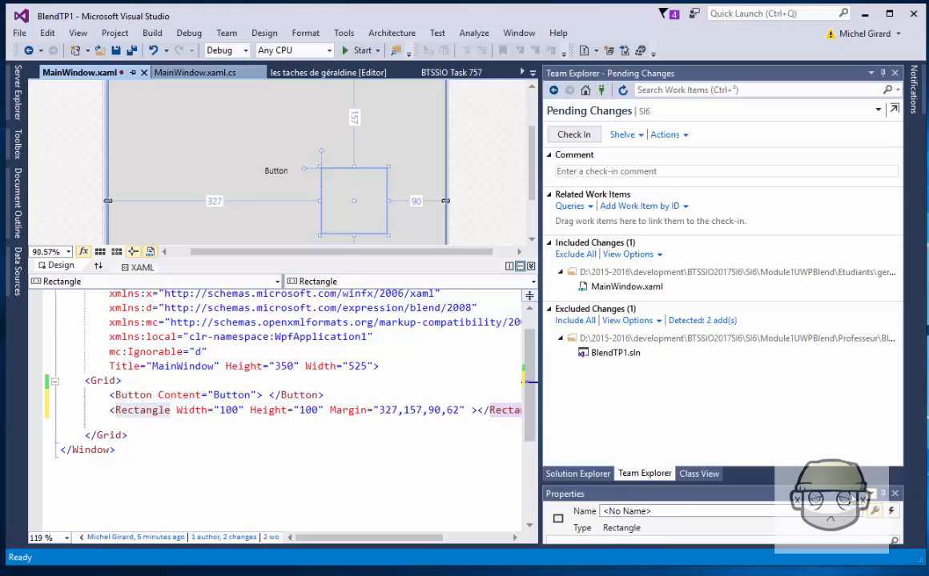
{"action": "left_click_drag", "start_coordinate": [813, 494], "coordinate": [825, 516]}
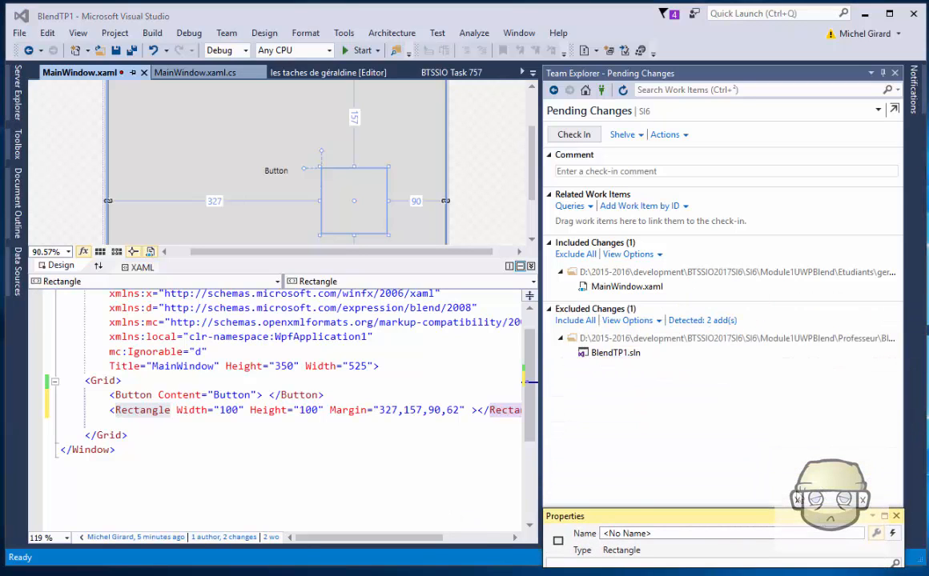
{"action": "left_click", "coordinate": [455, 377]}
{"action": "left_click", "coordinate": [401, 394]}
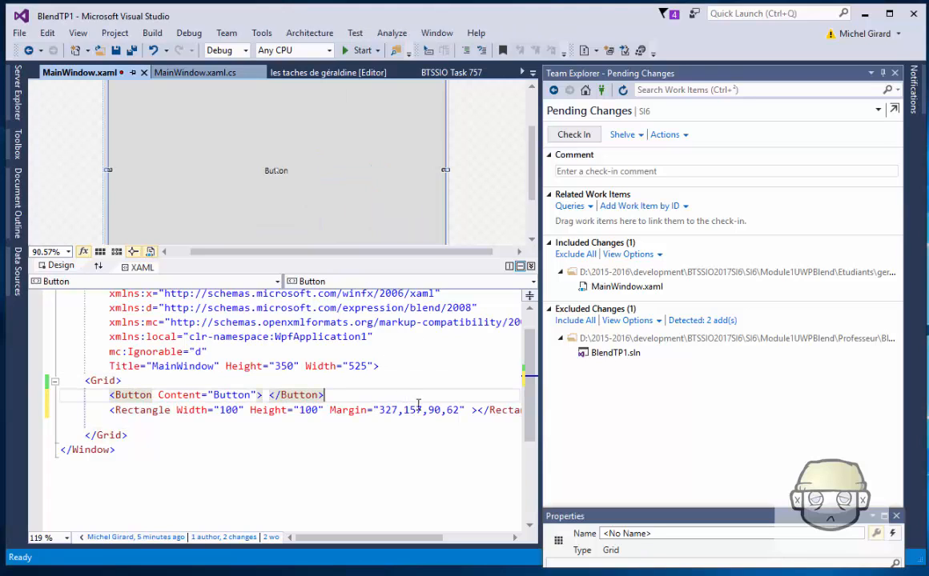
{"action": "left_click", "coordinate": [391, 410]}
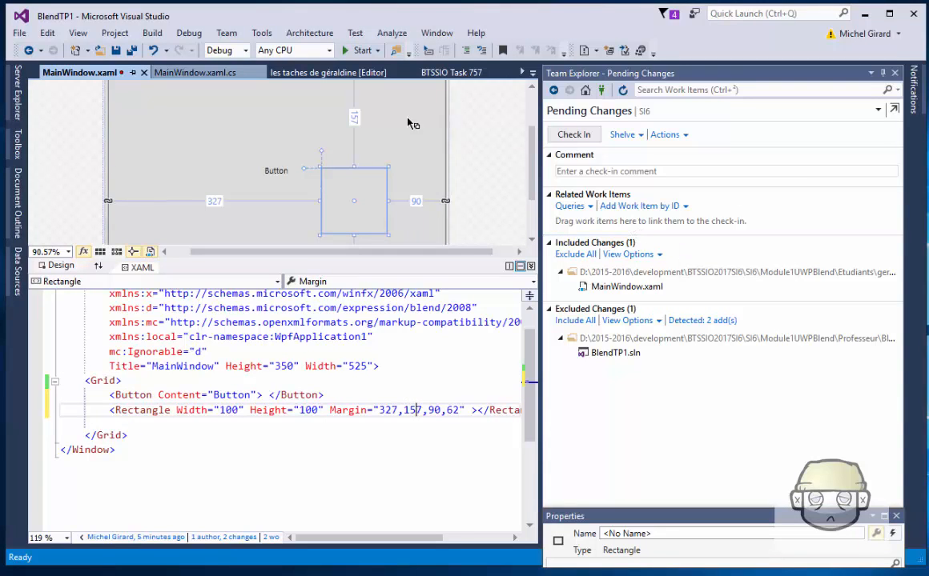
Link the Exercice2 task from the query results to the pending check-in of MainWindow.xaml.
{"action": "left_click", "coordinate": [328, 72]}
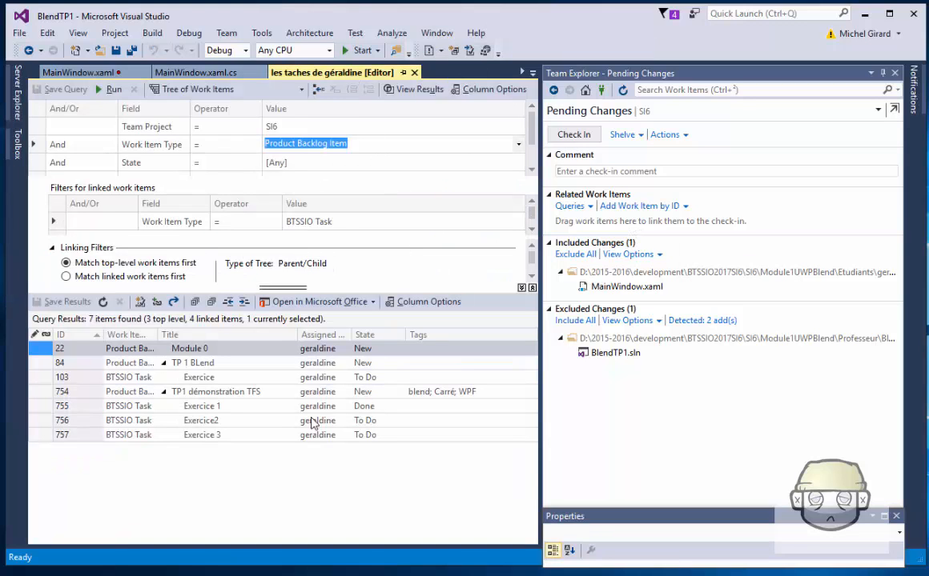
{"action": "left_click", "coordinate": [140, 423]}
{"action": "left_click_drag", "start_coordinate": [76, 421], "coordinate": [603, 222]}
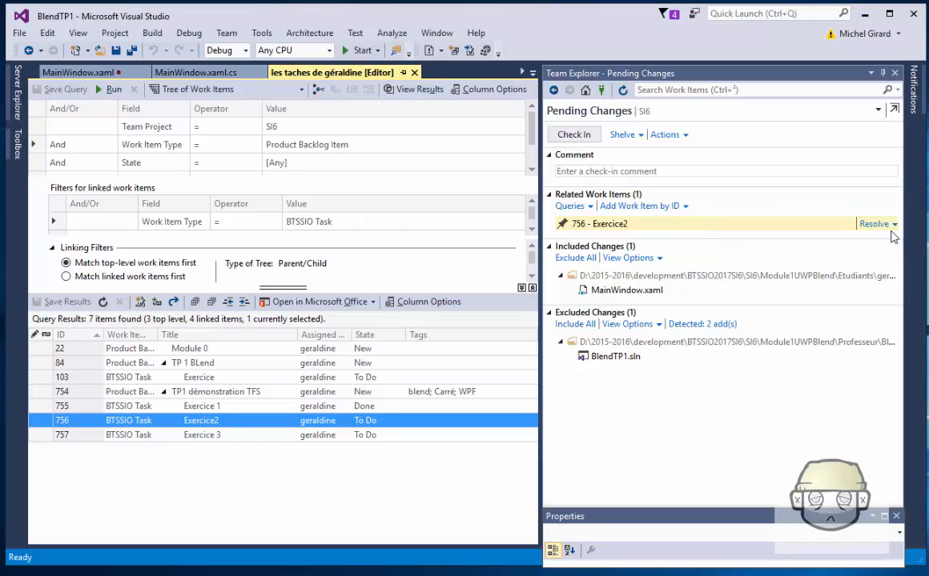
Check in the MainWindow.xaml change with the comment "Création d'un carré", resolving the Exercice2 task.
{"action": "left_click", "coordinate": [579, 171]}
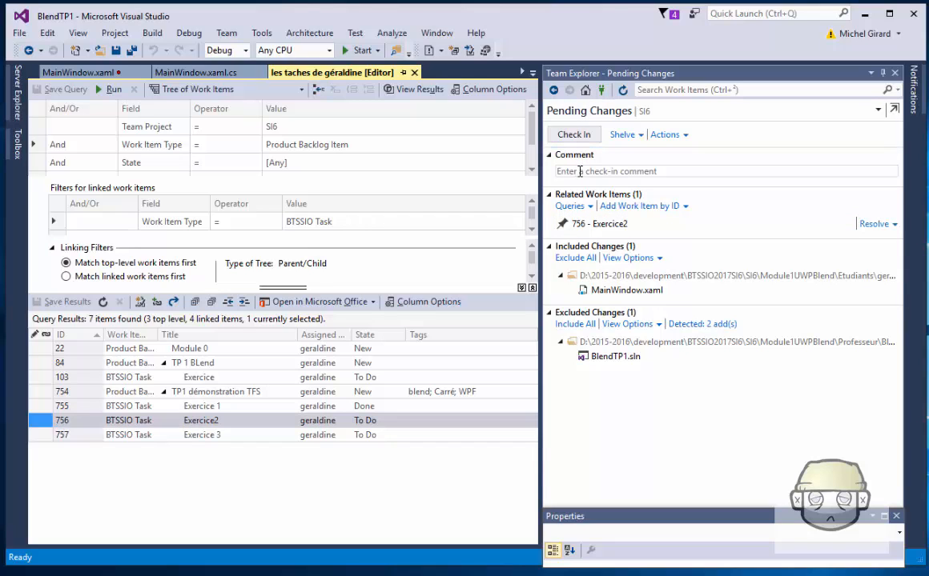
{"action": "type", "text": "Créati"}
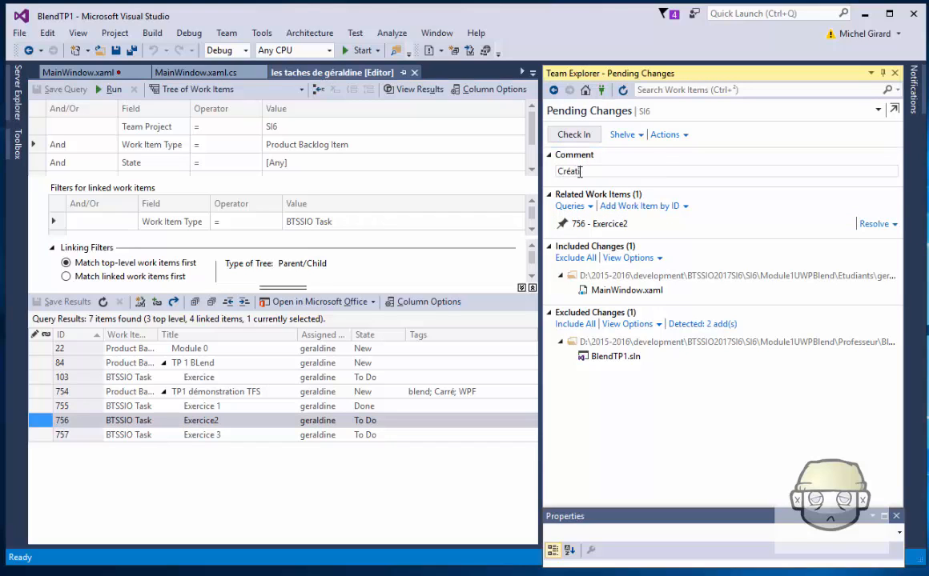
{"action": "type", "text": "on d'un carré"}
{"action": "left_click", "coordinate": [573, 133]}
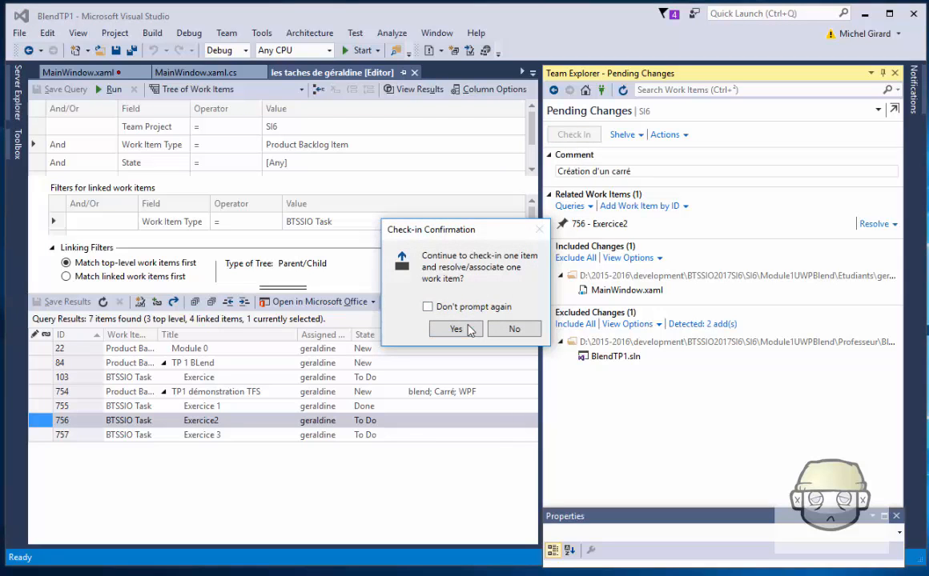
{"action": "left_click", "coordinate": [470, 330]}
{"action": "left_click", "coordinate": [449, 378]}
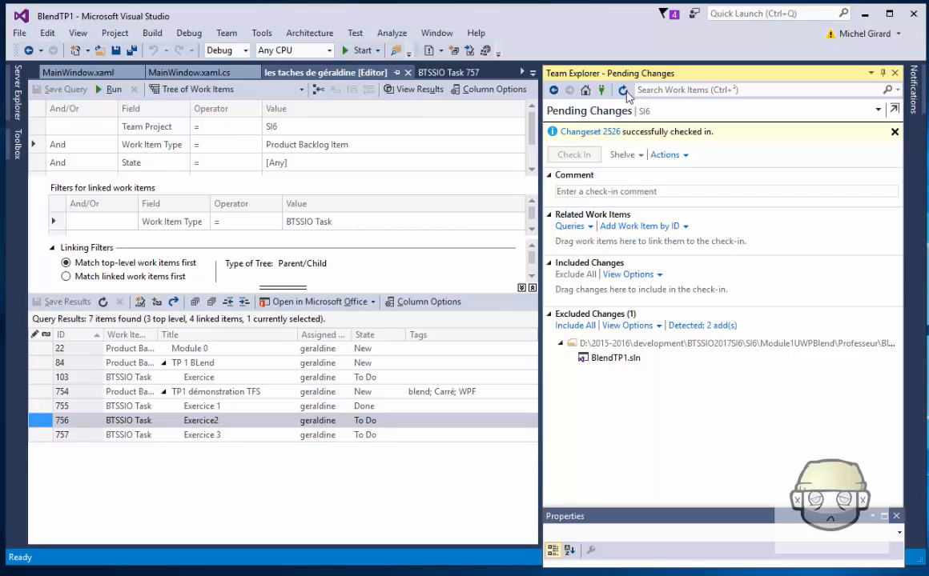
Rerun the student's task query and check the state of the Exercice2 task.
{"action": "left_click", "coordinate": [476, 128]}
{"action": "left_click", "coordinate": [518, 126]}
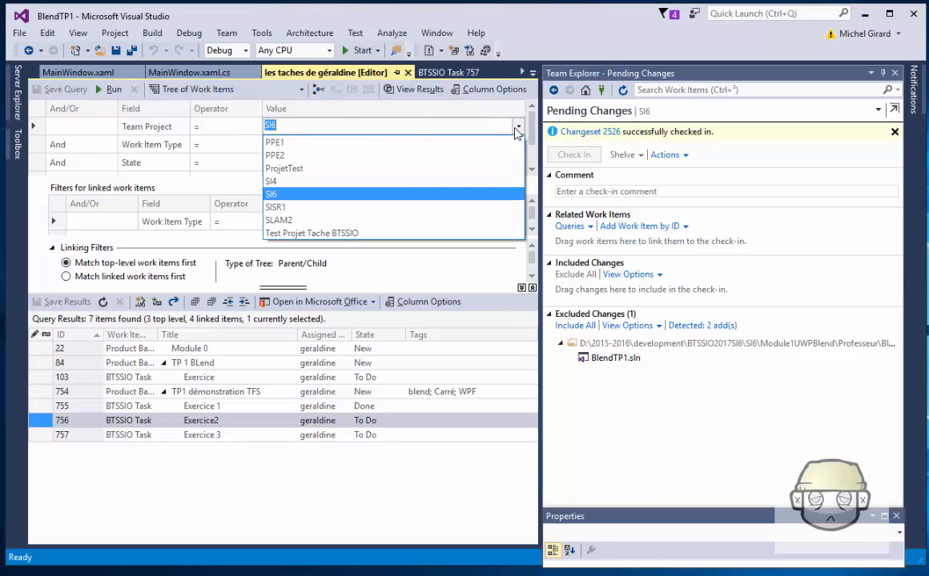
{"action": "left_click", "coordinate": [405, 126]}
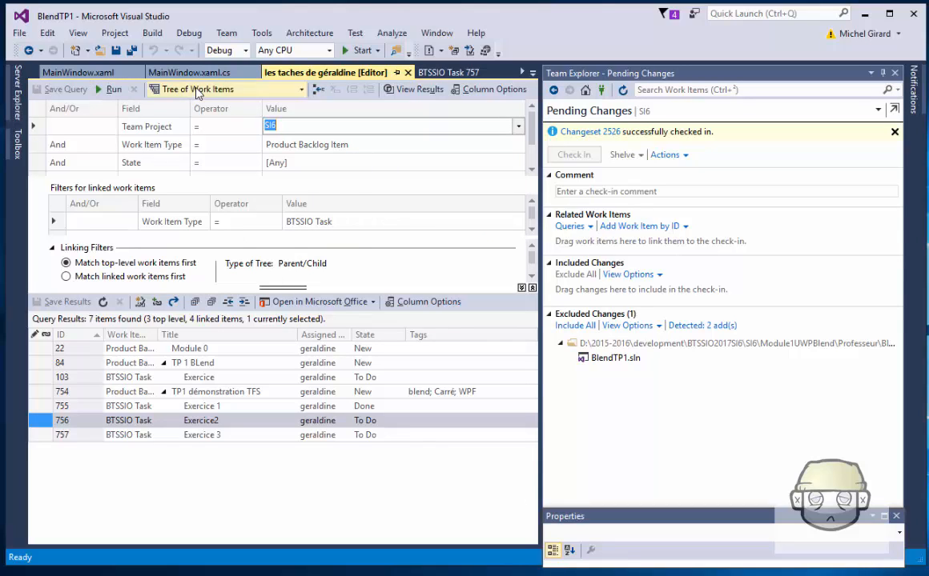
{"action": "left_click", "coordinate": [111, 89]}
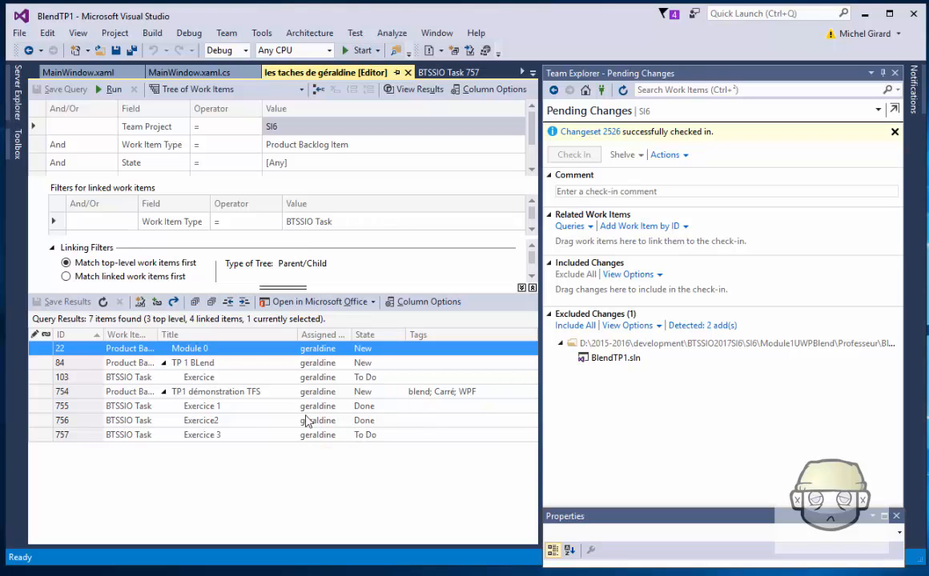
Open the Exercice2 task's linked changeset and compare the MainWindow.xaml versions to examine what was added.
{"action": "double_click", "coordinate": [231, 424]}
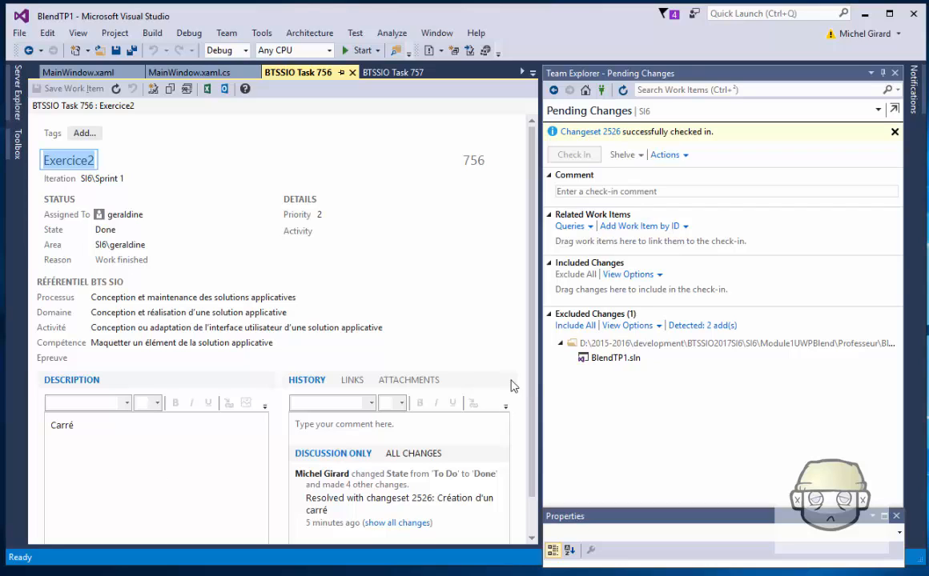
{"action": "left_click", "coordinate": [352, 382]}
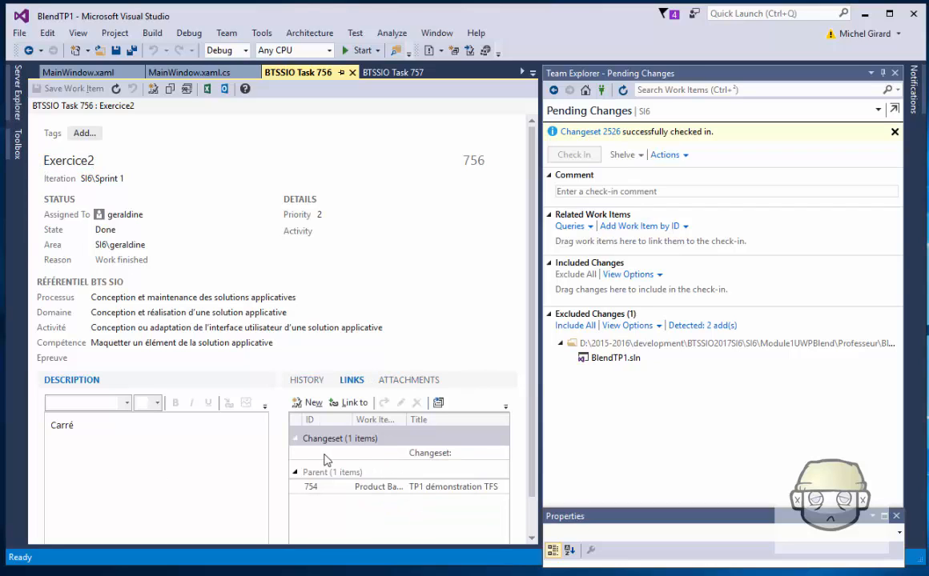
{"action": "double_click", "coordinate": [445, 456]}
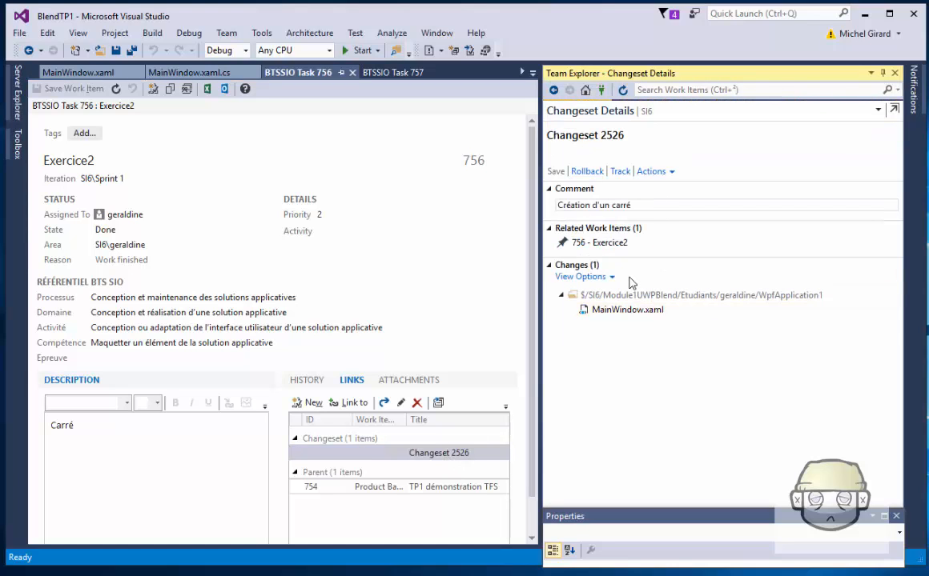
{"action": "left_click", "coordinate": [625, 311]}
{"action": "double_click", "coordinate": [625, 312]}
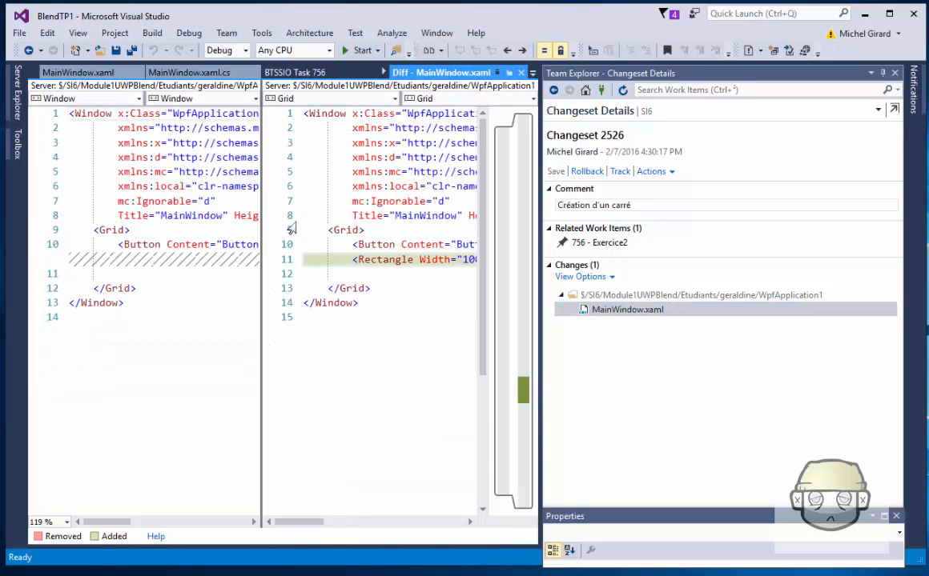
{"action": "left_click_drag", "start_coordinate": [546, 244], "coordinate": [646, 244]}
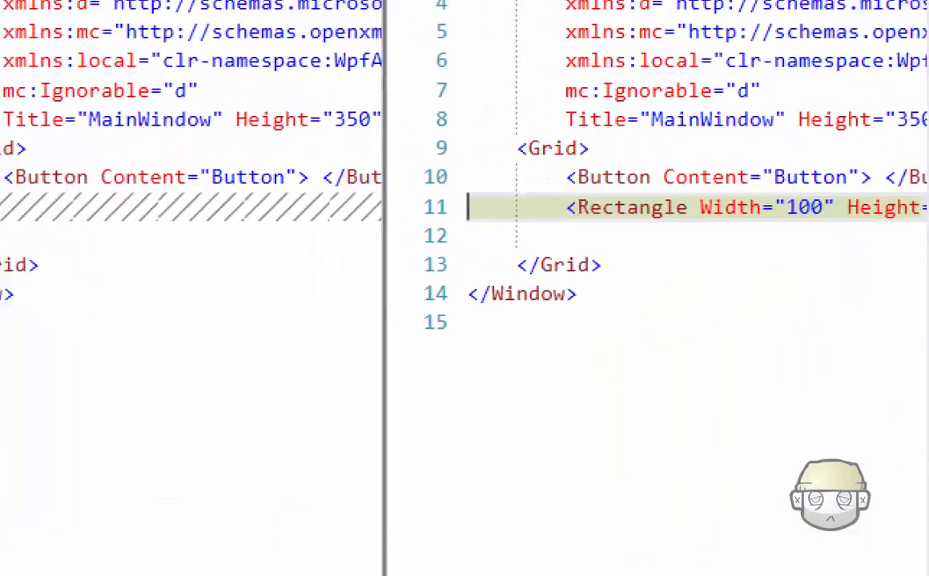
{"action": "left_click_drag", "start_coordinate": [88, 236], "coordinate": [246, 314]}
{"action": "left_click_drag", "start_coordinate": [318, 398], "coordinate": [440, 459]}
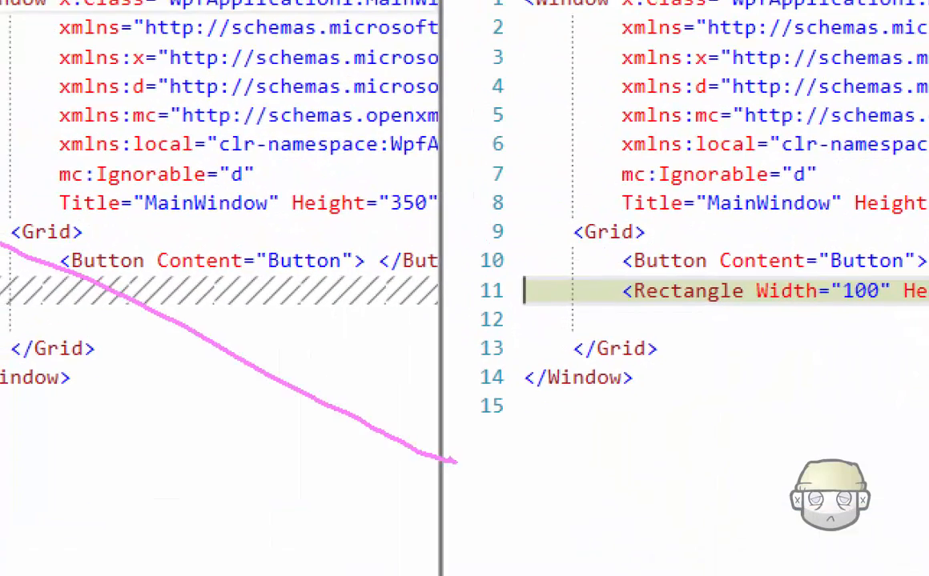
{"action": "key", "text": "e"}
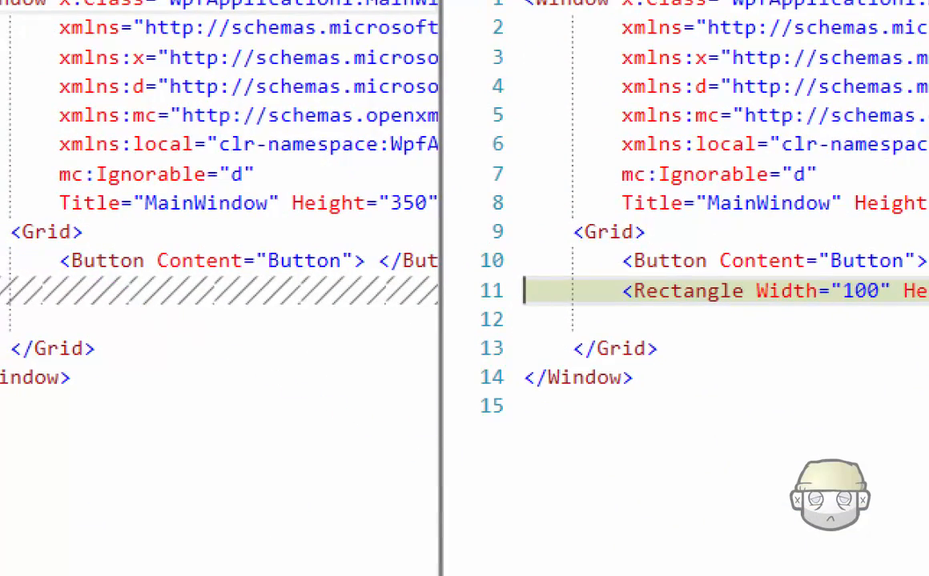
Examine both MainWindow.xaml versions side by side and close the comparison to return to the Exercice2 task.
{"action": "left_click_drag", "start_coordinate": [1, 224], "coordinate": [432, 391]}
{"action": "left_click_drag", "start_coordinate": [544, 214], "coordinate": [928, 387]}
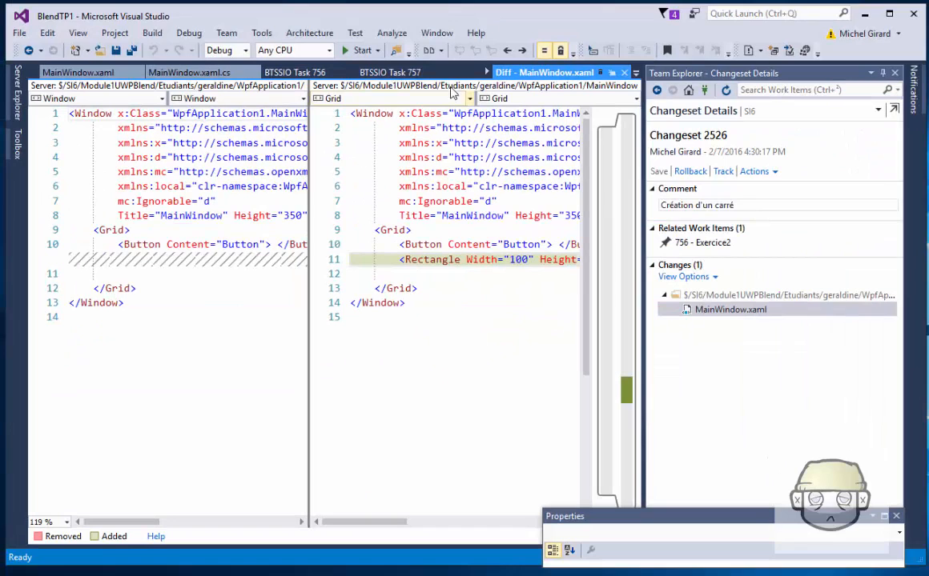
{"action": "left_click", "coordinate": [625, 73]}
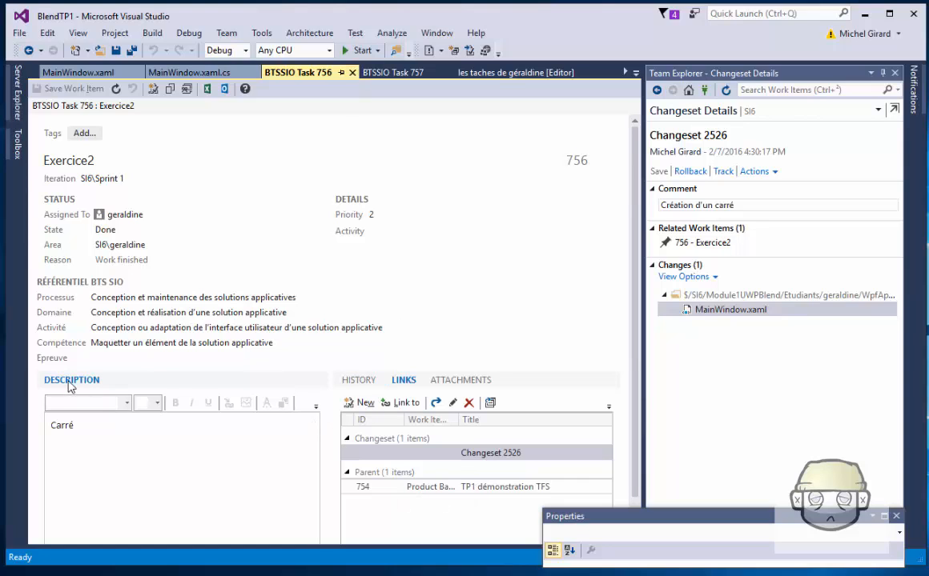
Open the Exercice2 task's history and expand all field changes of the entry that resolved it.
{"action": "left_click", "coordinate": [357, 381]}
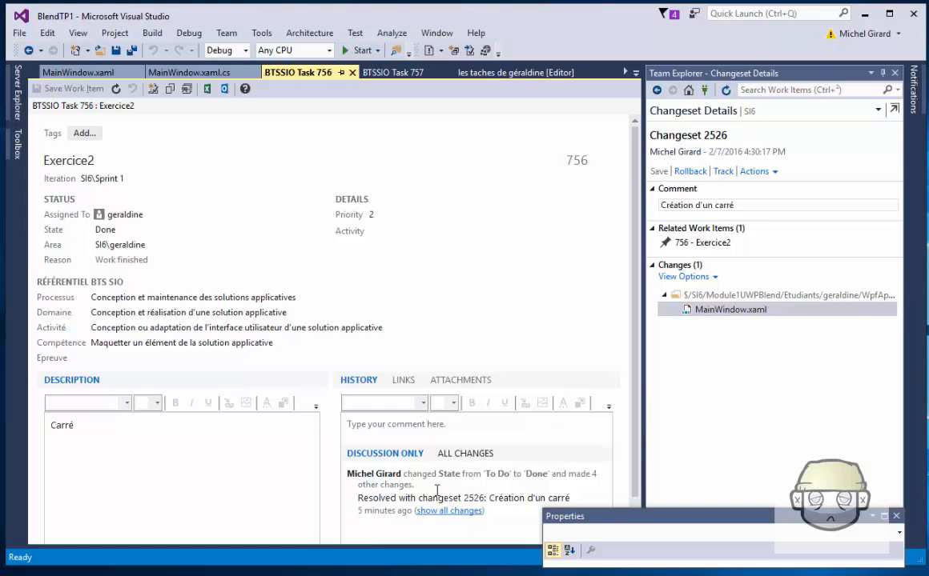
{"action": "left_click_drag", "start_coordinate": [380, 478], "coordinate": [505, 511]}
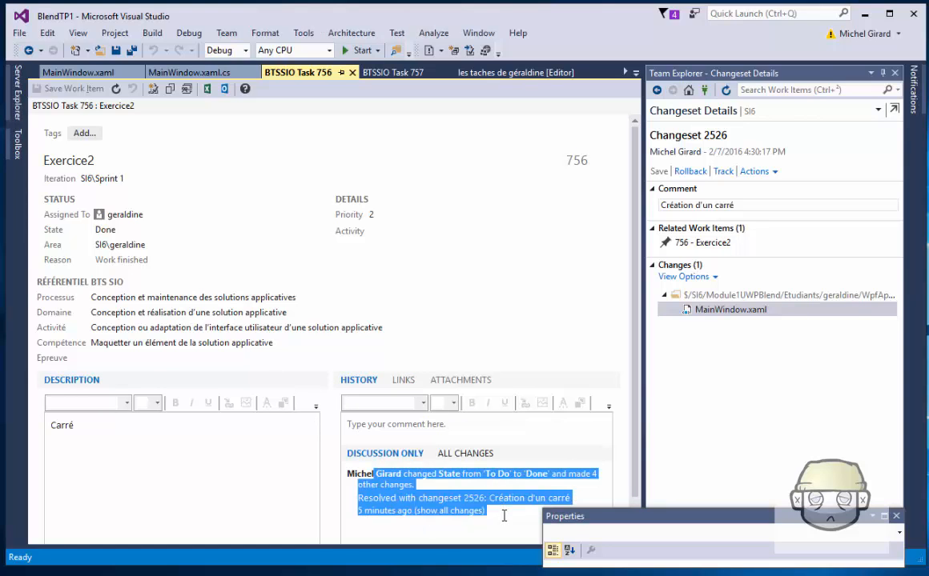
{"action": "left_click", "coordinate": [443, 514]}
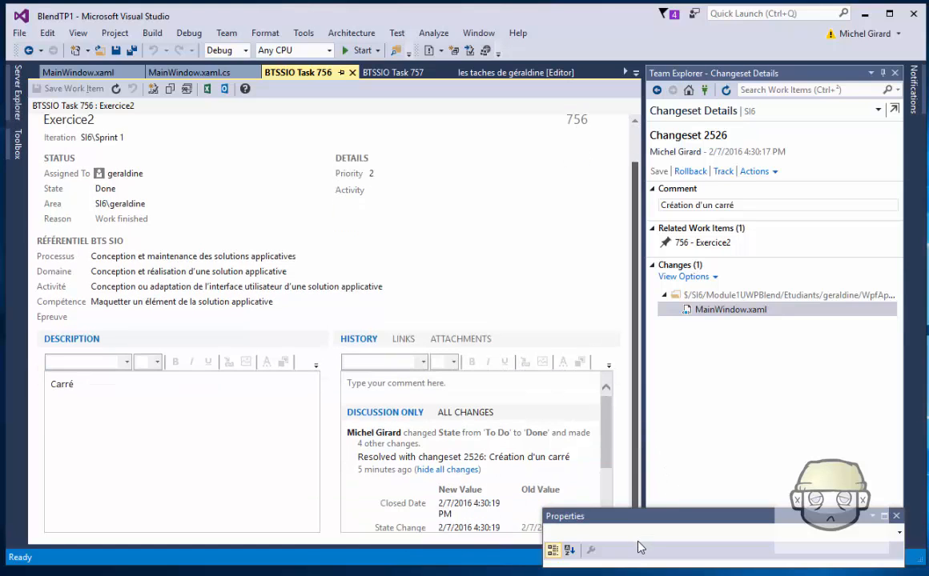
{"action": "scroll", "coordinate": [554, 420], "scroll_direction": "down", "scroll_amount": 2}
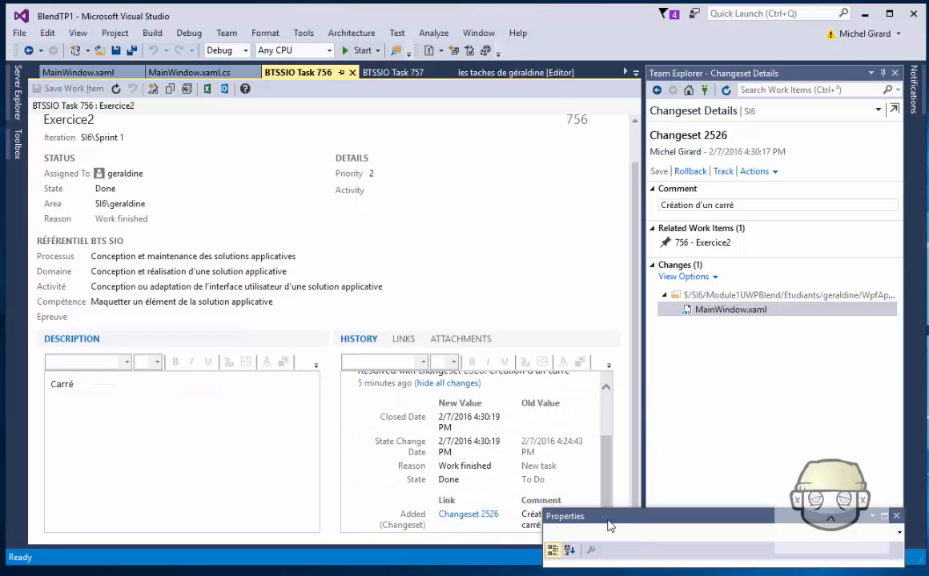
Dock the floating Properties window alongside Team Explorer and examine the old and new state change dates in the task's history.
{"action": "left_click_drag", "start_coordinate": [616, 524], "coordinate": [735, 546]}
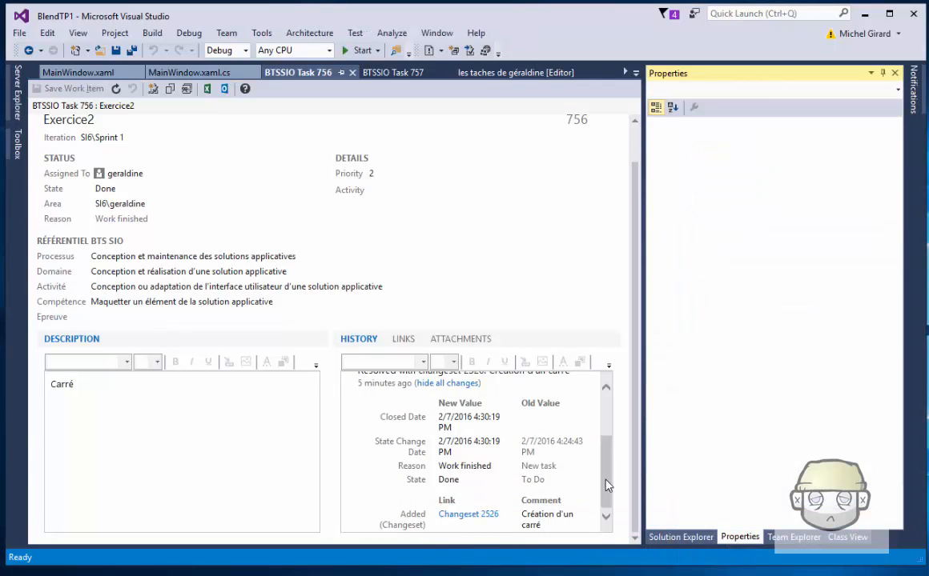
{"action": "scroll", "coordinate": [608, 419], "scroll_direction": "up", "scroll_amount": 2}
{"action": "left_click_drag", "start_coordinate": [609, 418], "coordinate": [619, 517]}
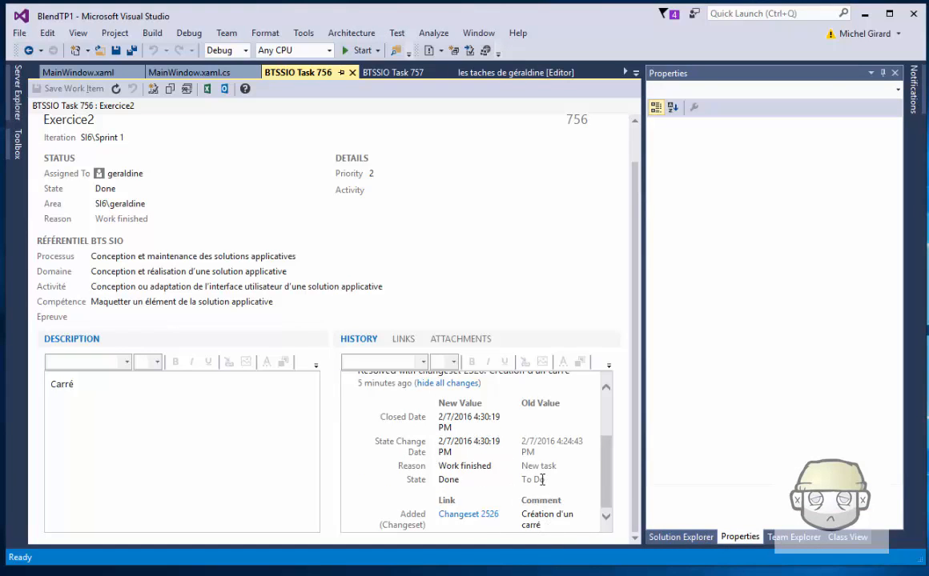
{"action": "left_click_drag", "start_coordinate": [439, 452], "coordinate": [559, 455]}
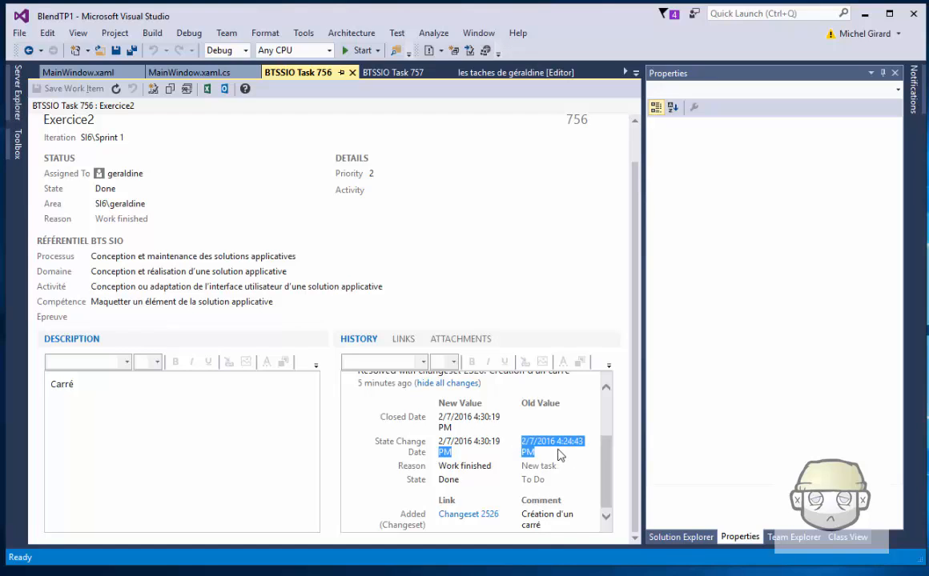
{"action": "left_click", "coordinate": [477, 443]}
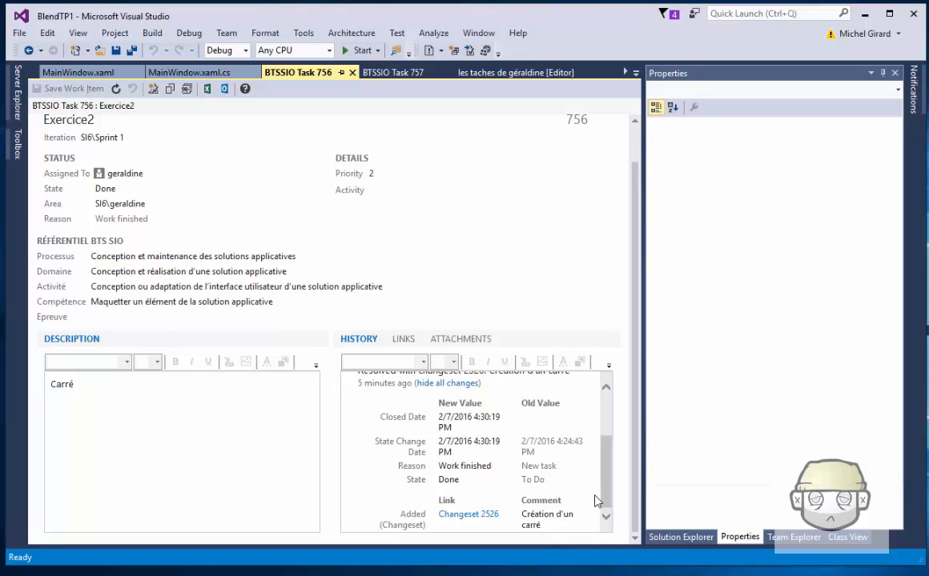
Switch the Exercice2 task's history from discussion only to all changes.
{"action": "scroll", "coordinate": [584, 488], "scroll_direction": "up", "scroll_amount": 3}
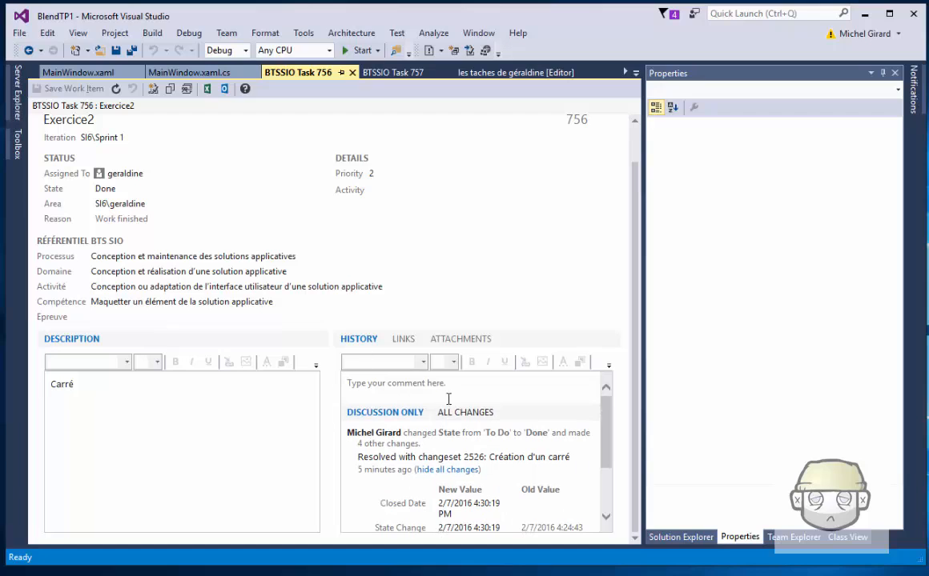
{"action": "left_click", "coordinate": [452, 414]}
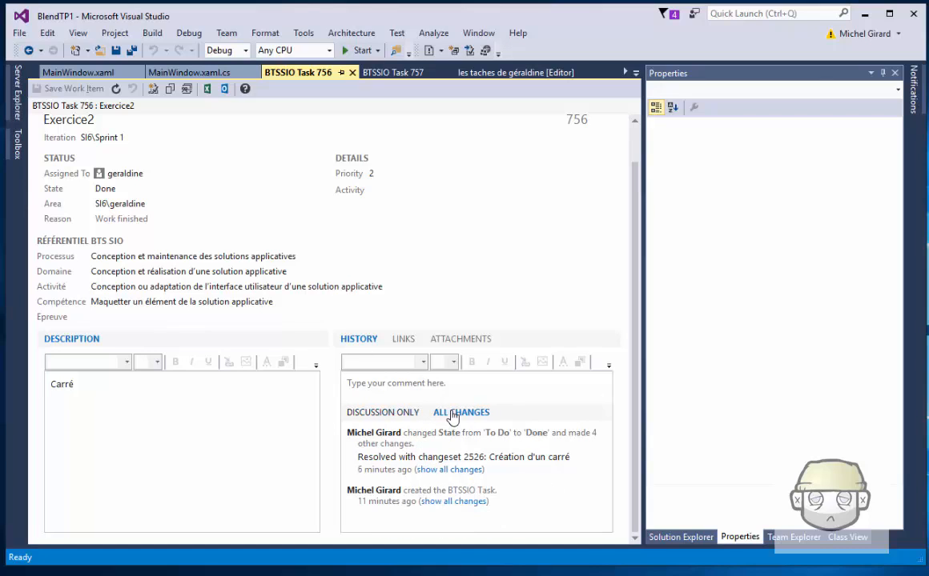